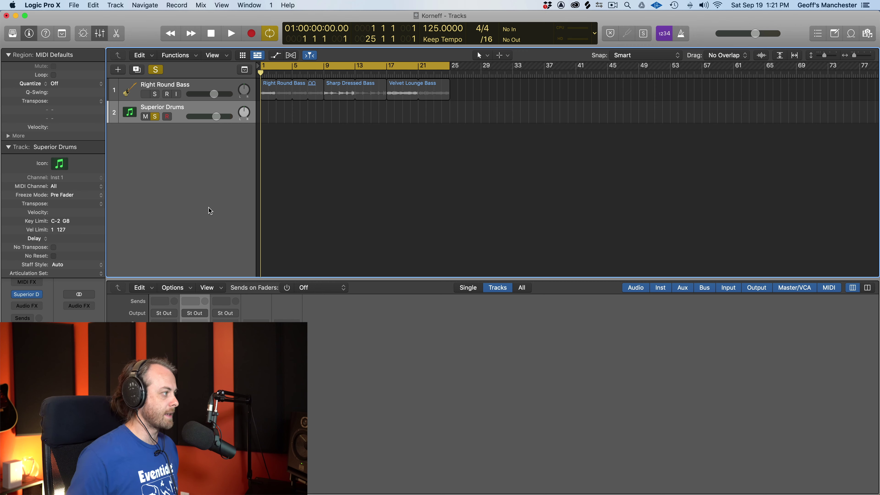
Play the song, browse Superior Drummer's kit and mixer views, then close its window
{"action": "key", "text": "space"}
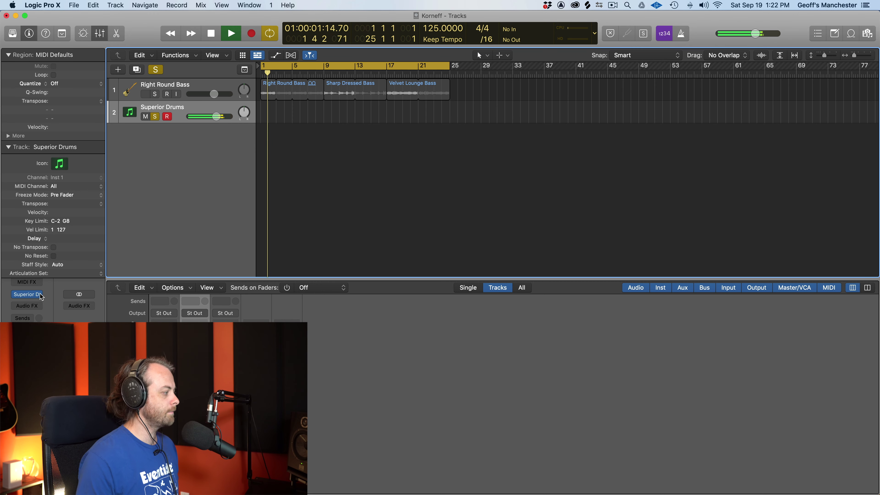
{"action": "mouse_move", "coordinate": [32, 297]}
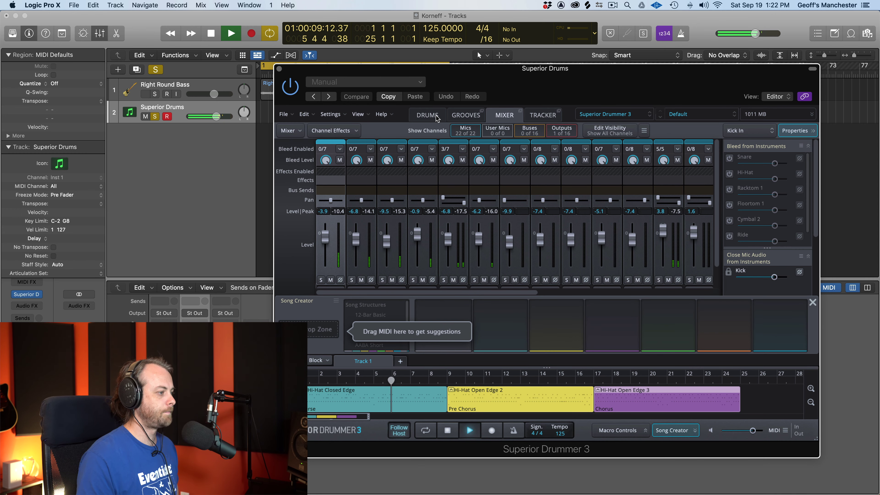
{"action": "left_click", "coordinate": [436, 114]}
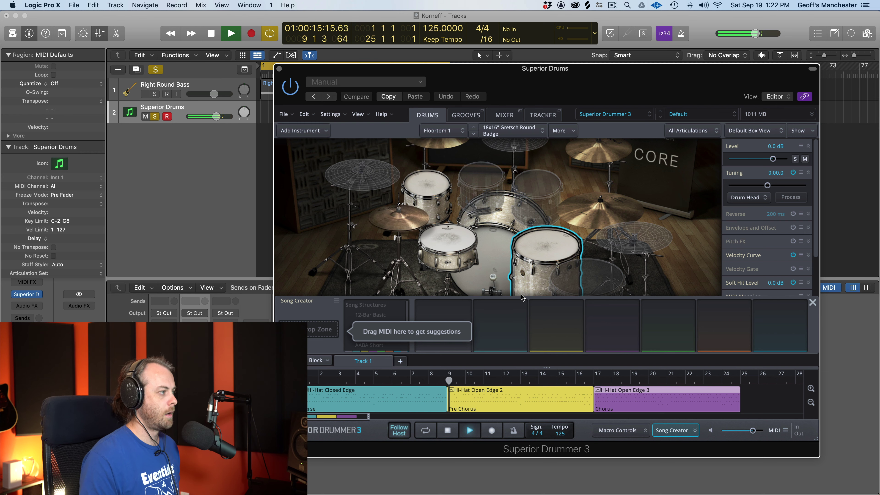
{"action": "key", "text": "space"}
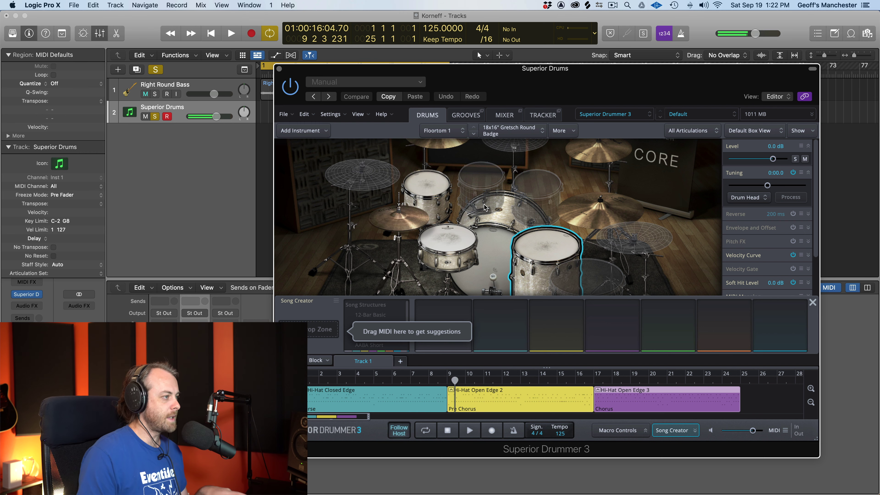
{"action": "left_click", "coordinate": [504, 117]}
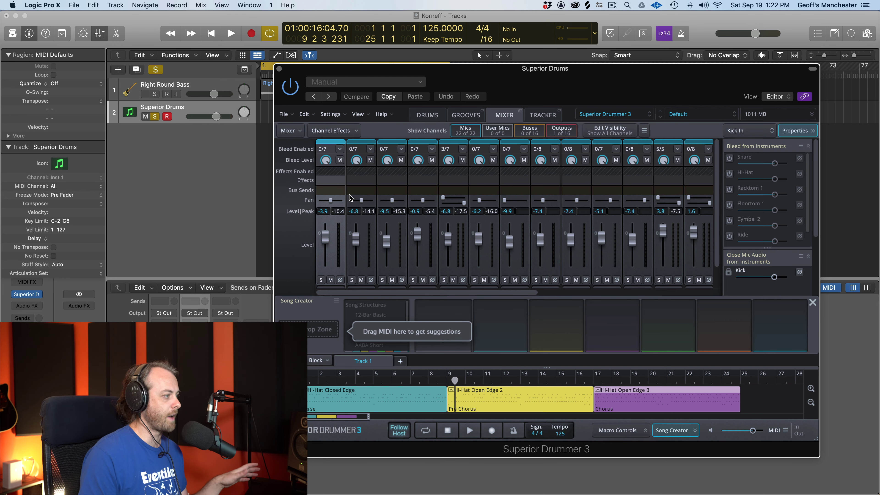
{"action": "scroll", "coordinate": [350, 197], "scroll_direction": "right", "scroll_amount": 10}
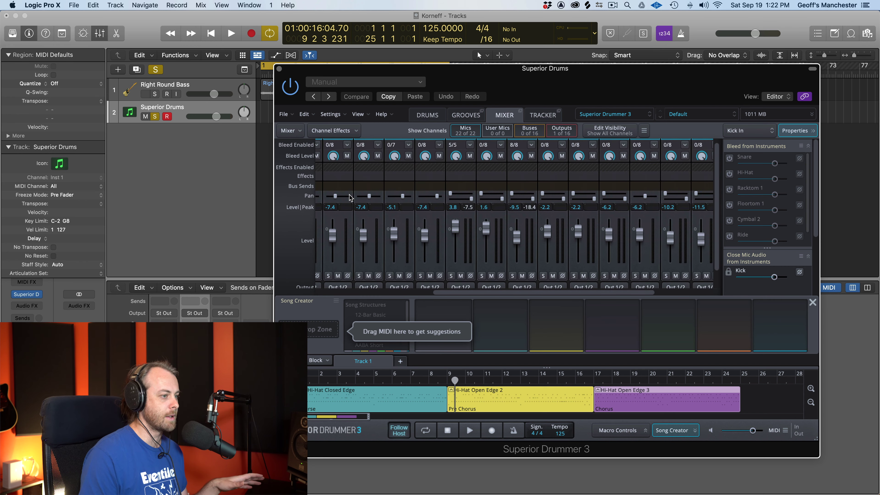
{"action": "scroll", "coordinate": [350, 197], "scroll_direction": "left", "scroll_amount": 10}
{"action": "scroll", "coordinate": [349, 196], "scroll_direction": "up", "scroll_amount": 1}
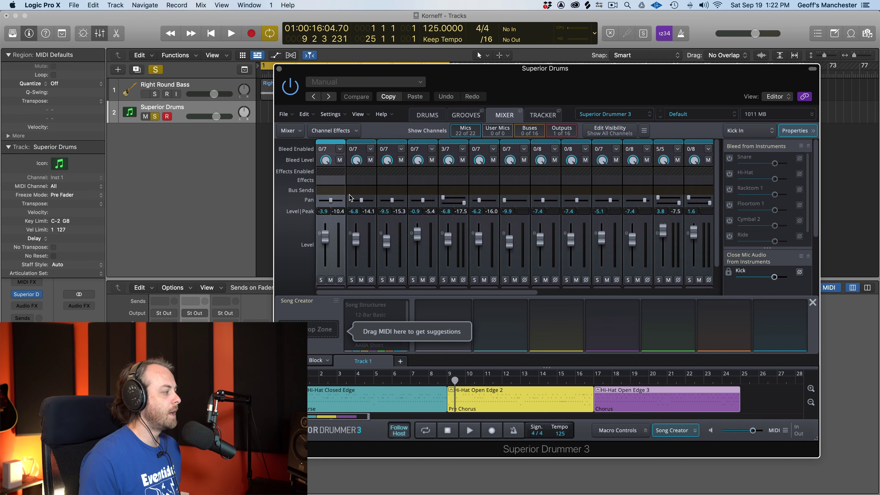
{"action": "left_click", "coordinate": [279, 69]}
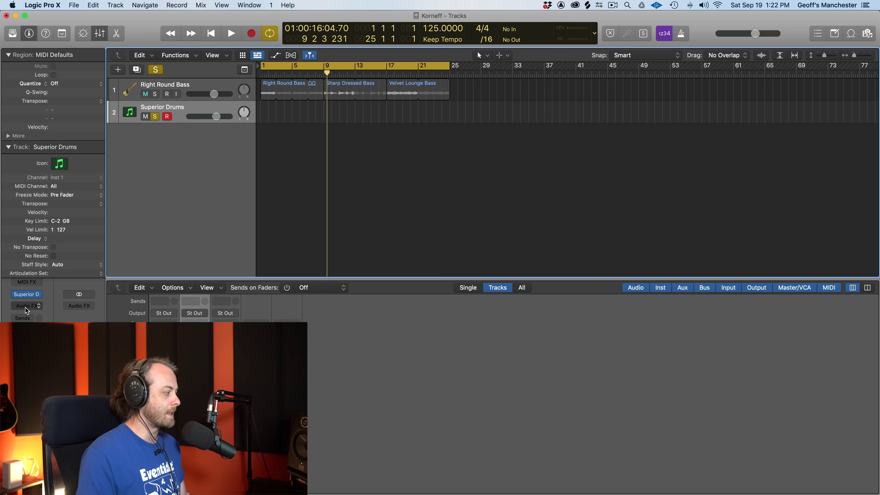
Insert Korneff's Talkback Limiter on Superior Drums, reposition its window, and rewind to bar 1
{"action": "left_click", "coordinate": [26, 306]}
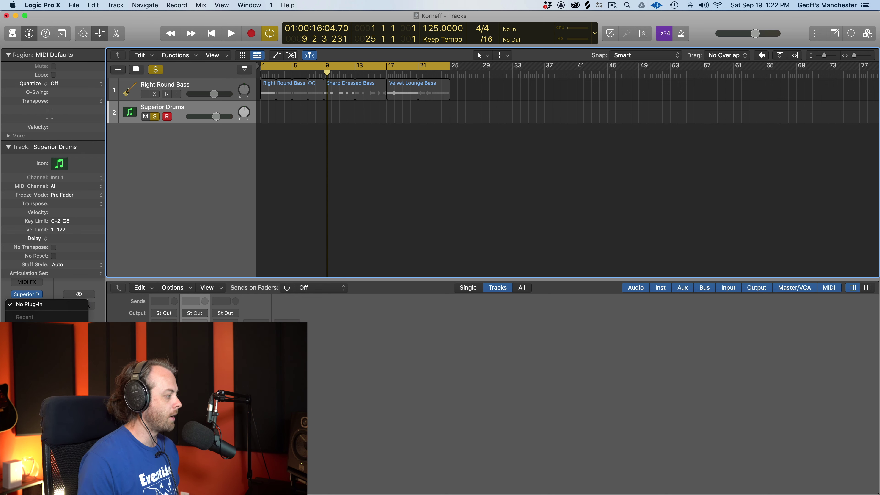
{"action": "left_click", "coordinate": [38, 329]}
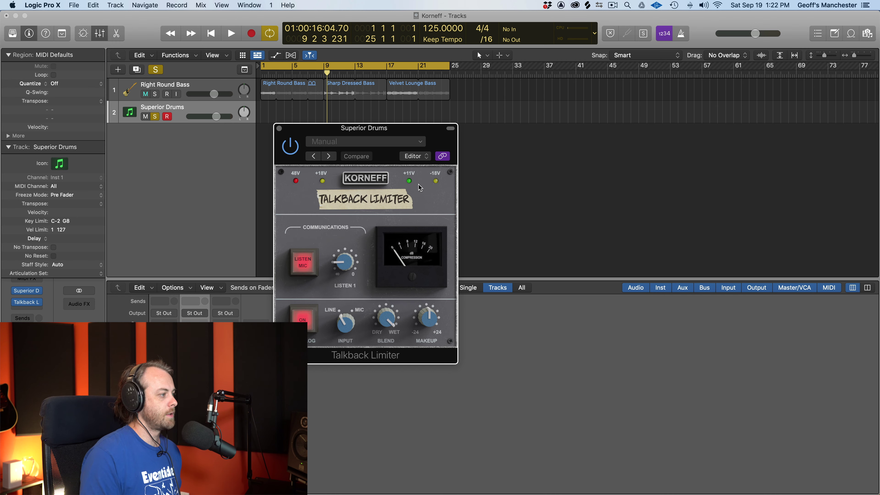
{"action": "left_click_drag", "start_coordinate": [399, 124], "coordinate": [468, 124]}
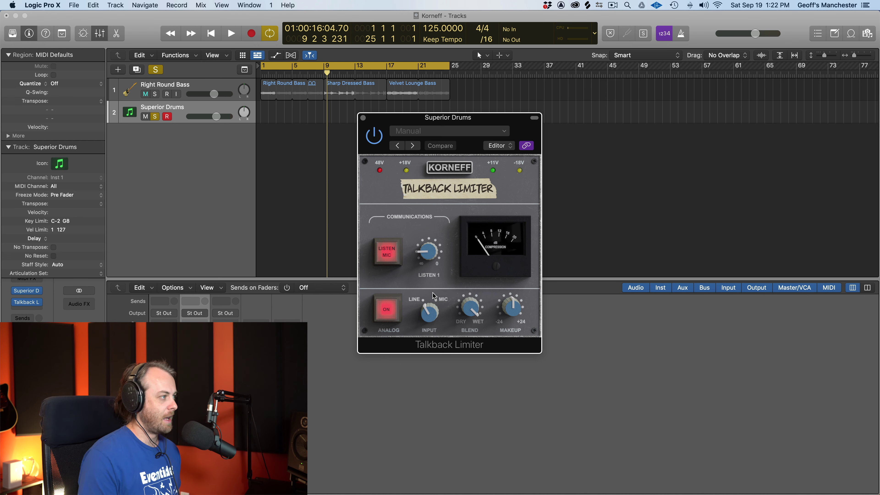
{"action": "key", "text": "Return"}
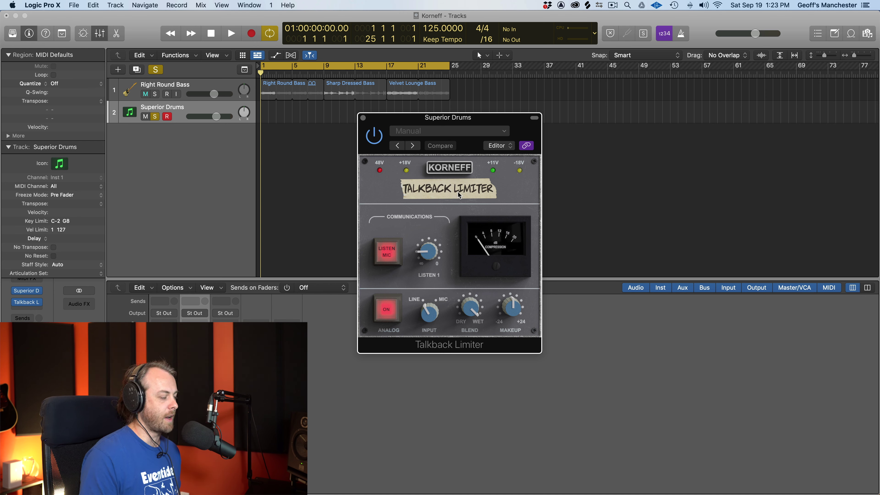
{"action": "left_click", "coordinate": [449, 193]}
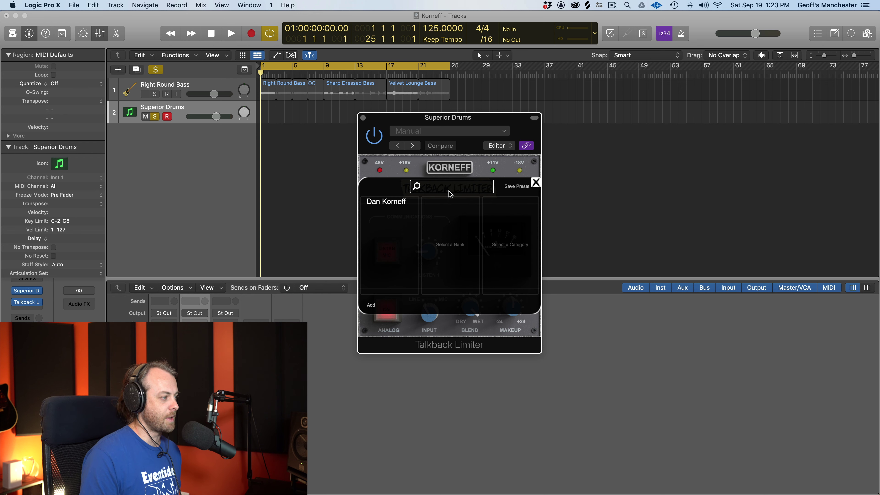
{"action": "left_click", "coordinate": [375, 203]}
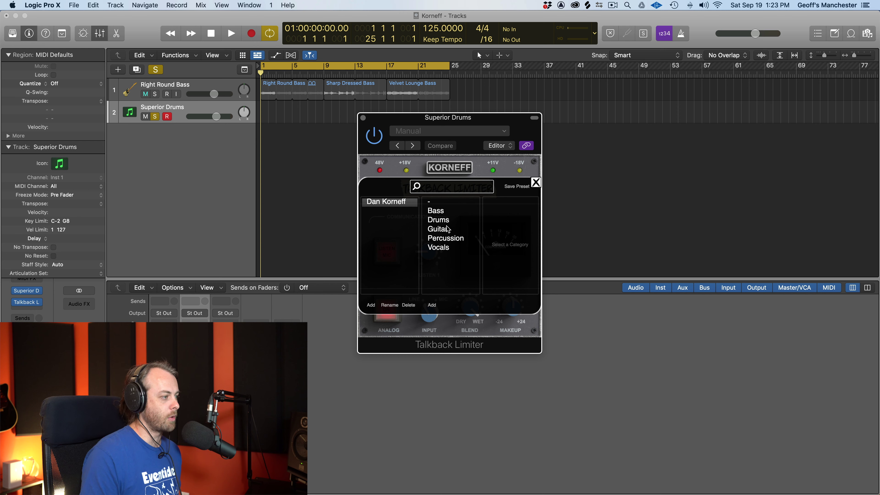
{"action": "left_click", "coordinate": [537, 185]}
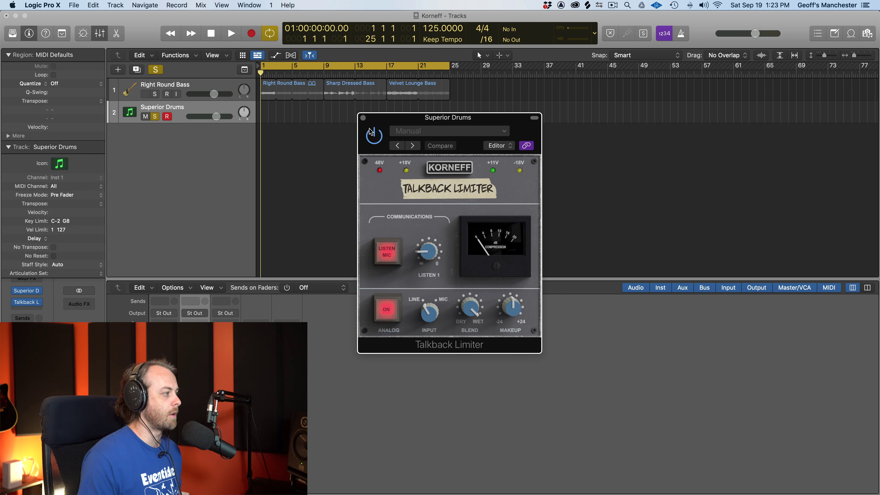
{"action": "left_click", "coordinate": [376, 138]}
A/B the Talkback Limiter during playback, then lower its makeup gain to -2.5 dB
{"action": "key", "text": "space"}
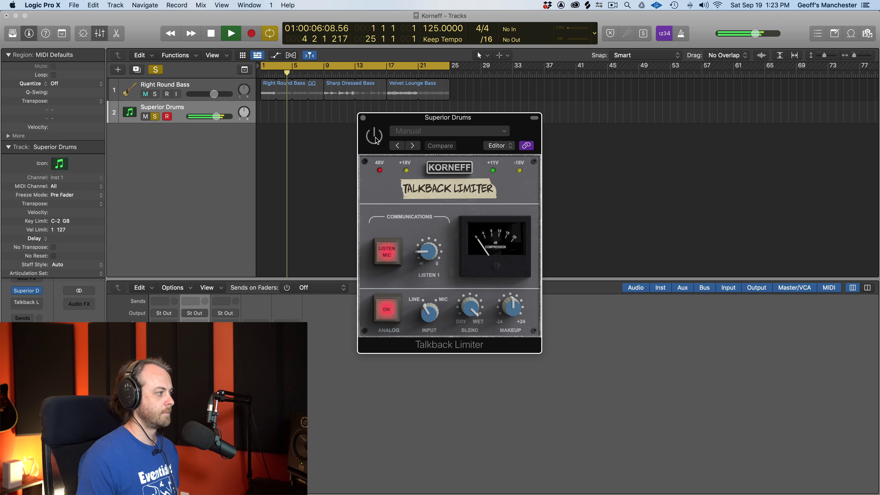
{"action": "left_click", "coordinate": [376, 139]}
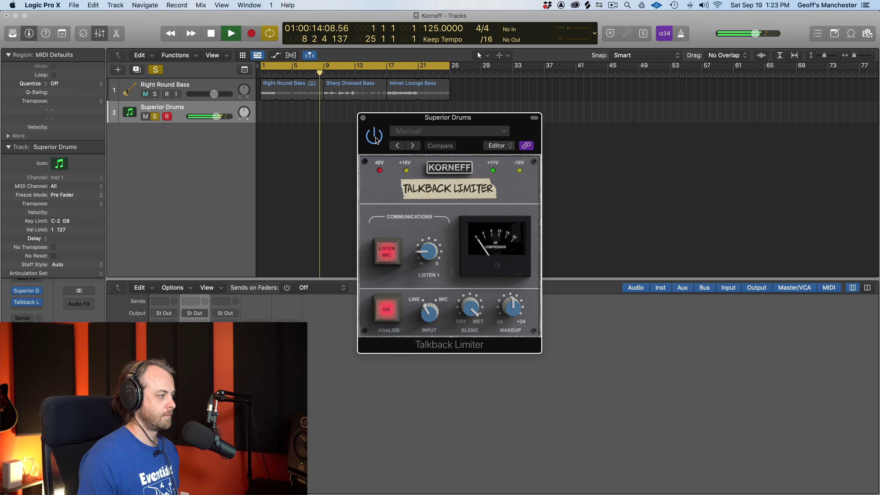
{"action": "left_click", "coordinate": [376, 139]}
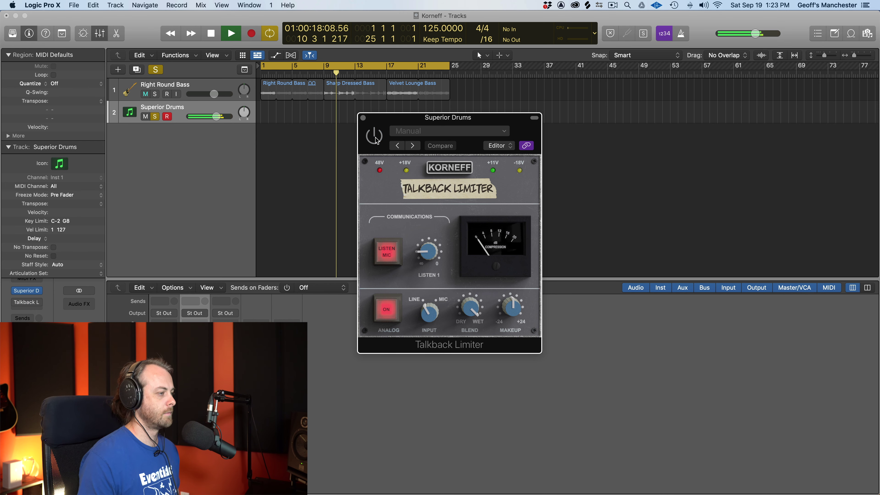
{"action": "left_click", "coordinate": [376, 139]}
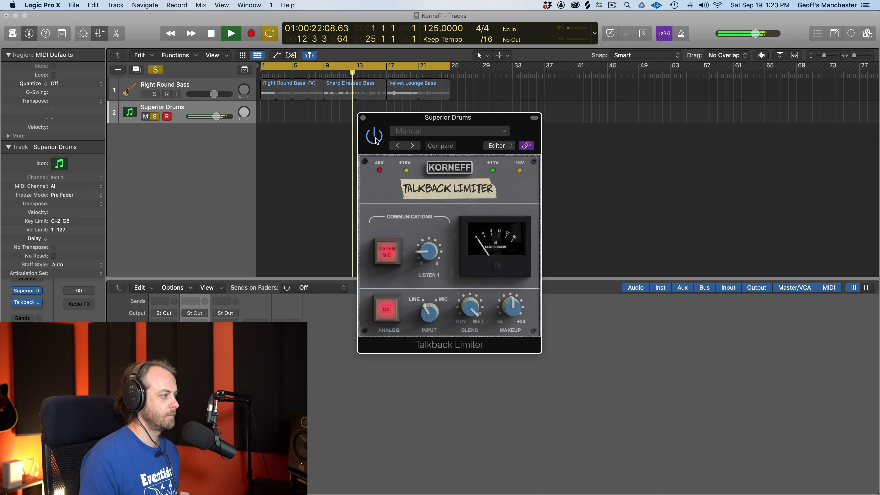
{"action": "left_click", "coordinate": [375, 136]}
{"action": "key", "text": "space"}
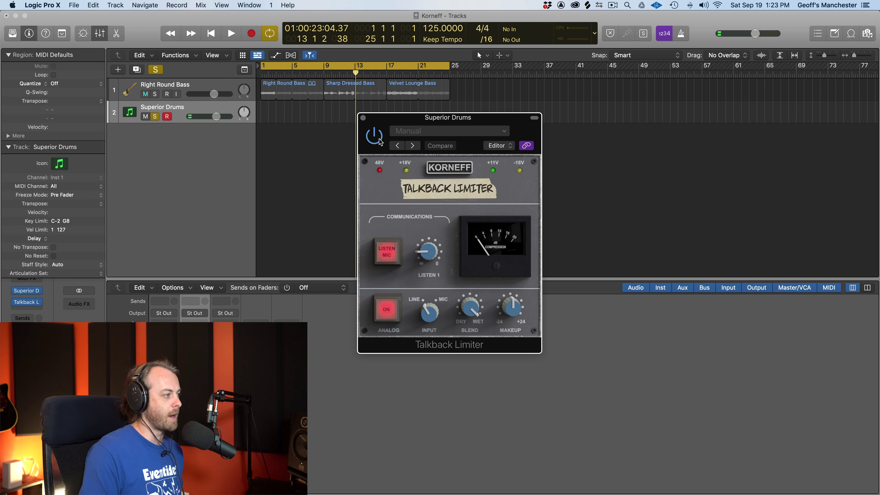
{"action": "key", "text": "space"}
{"action": "left_click_drag", "start_coordinate": [509, 308], "coordinate": [508, 316]}
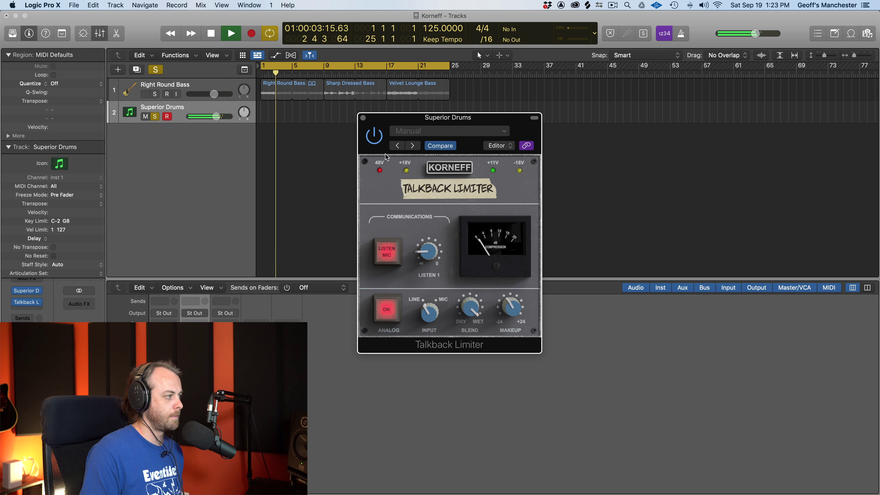
Toggle the limiter on and off during playback while trimming its makeup gain toward -4 dB
{"action": "left_click", "coordinate": [378, 139]}
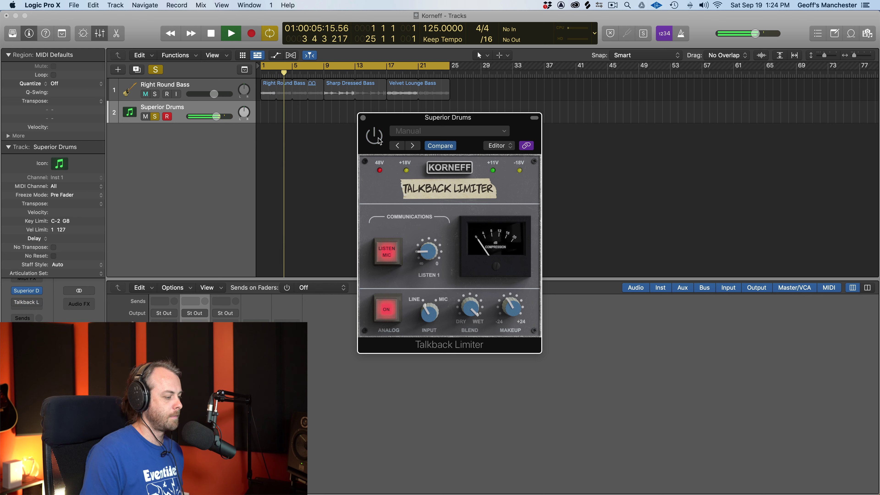
{"action": "left_click", "coordinate": [379, 138]}
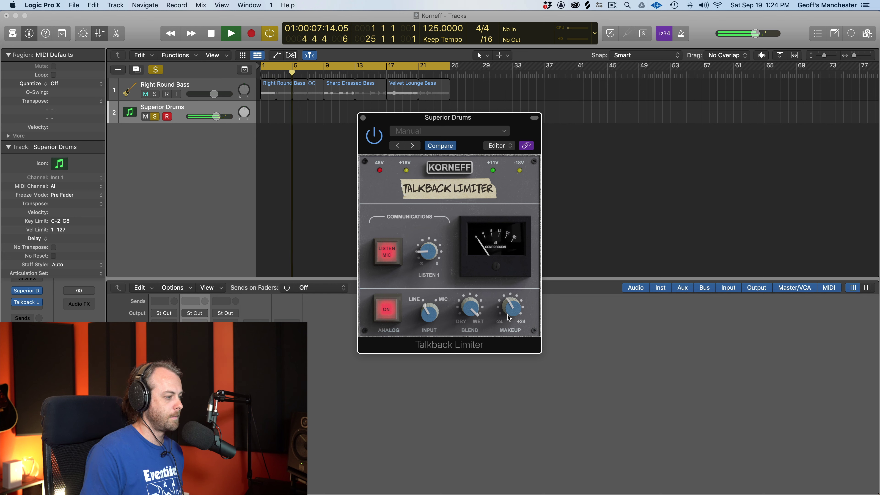
{"action": "left_click_drag", "start_coordinate": [508, 314], "coordinate": [508, 316]}
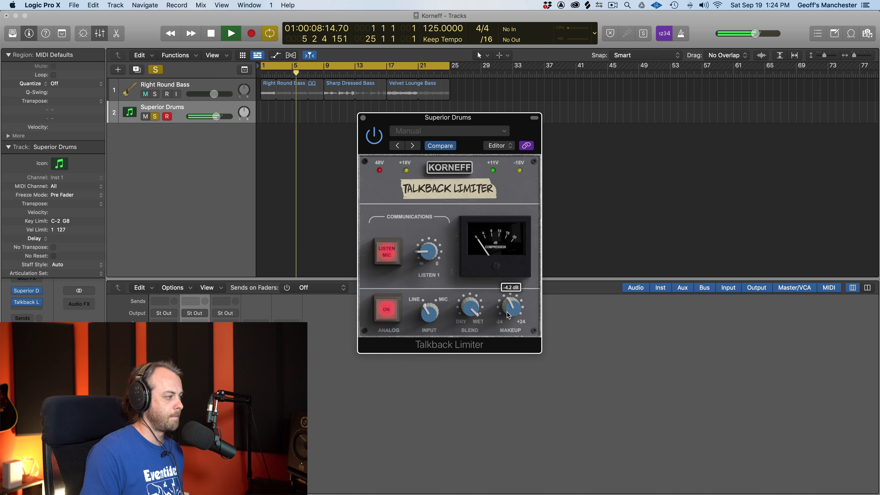
{"action": "left_click", "coordinate": [374, 139]}
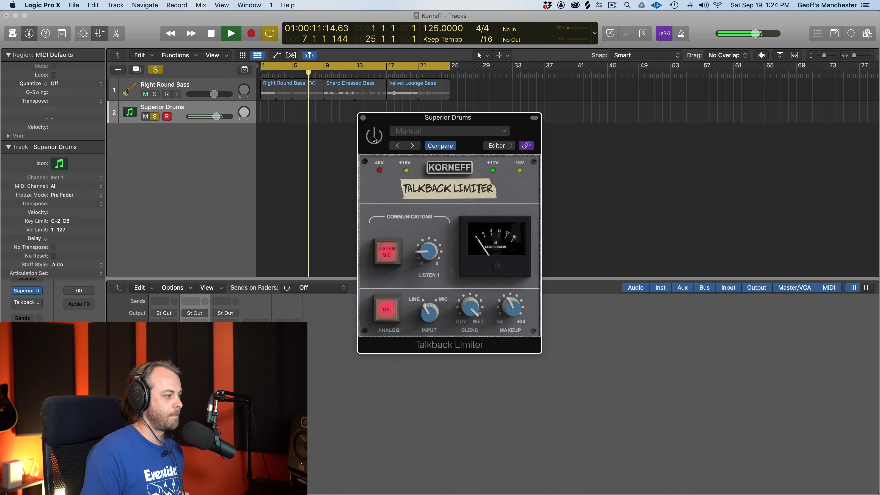
{"action": "left_click", "coordinate": [374, 138]}
{"action": "mouse_move", "coordinate": [508, 316]}
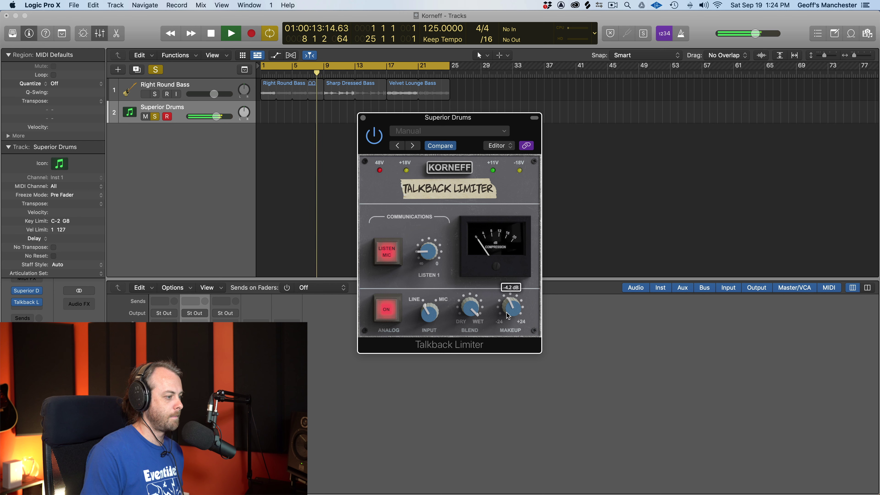
{"action": "scroll", "coordinate": [508, 316], "scroll_direction": "up", "scroll_amount": 1}
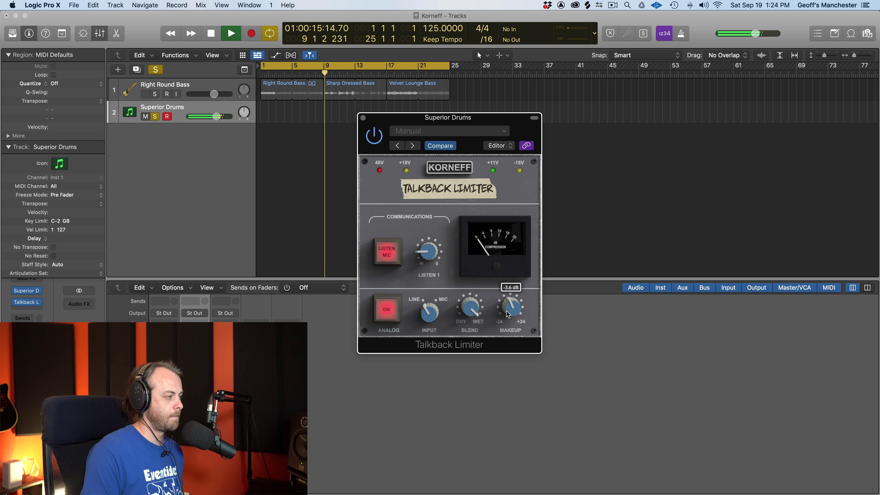
Compare dry and limited drums once more, then stop and return to bar 1
{"action": "left_click", "coordinate": [377, 142]}
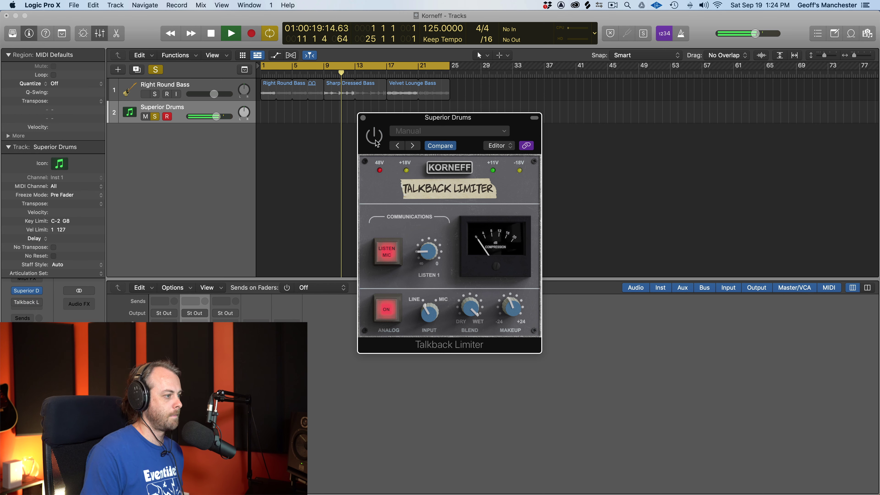
{"action": "left_click", "coordinate": [377, 143]}
{"action": "key", "text": "space"}
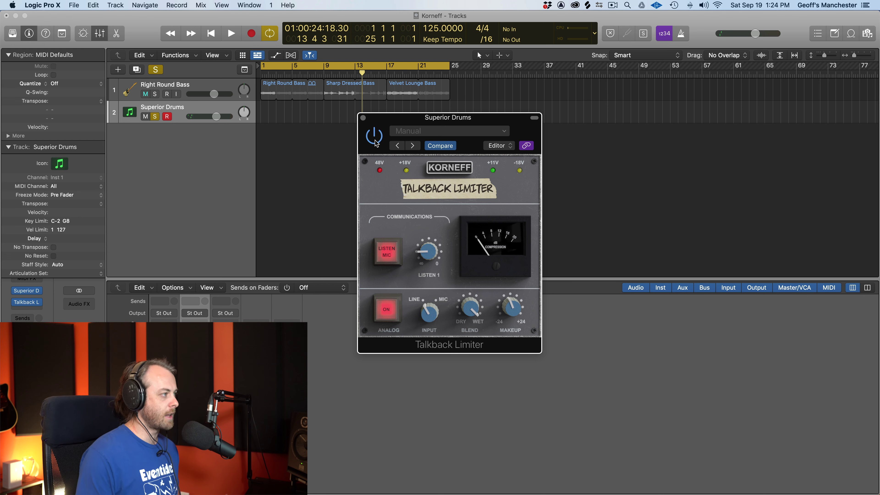
{"action": "key", "text": "Return"}
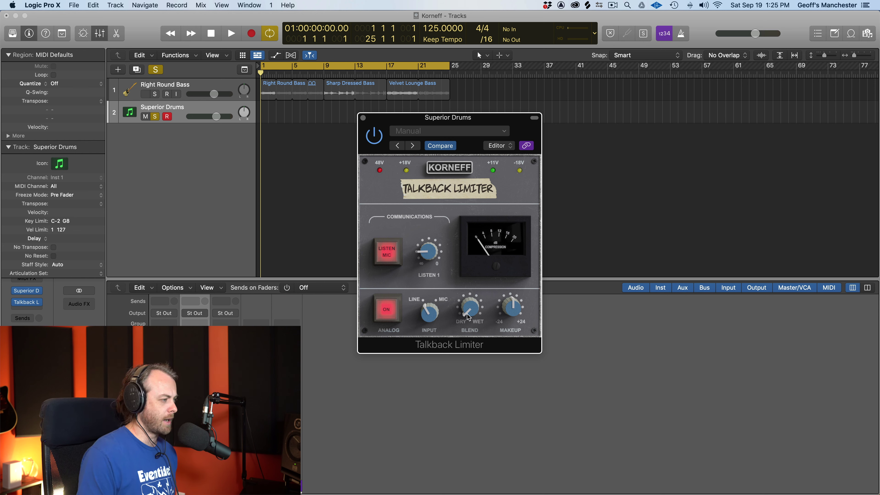
Turn the Talkback Limiter's blend up to 79% wet while the drums play, then replay from the start
{"action": "key", "text": "space"}
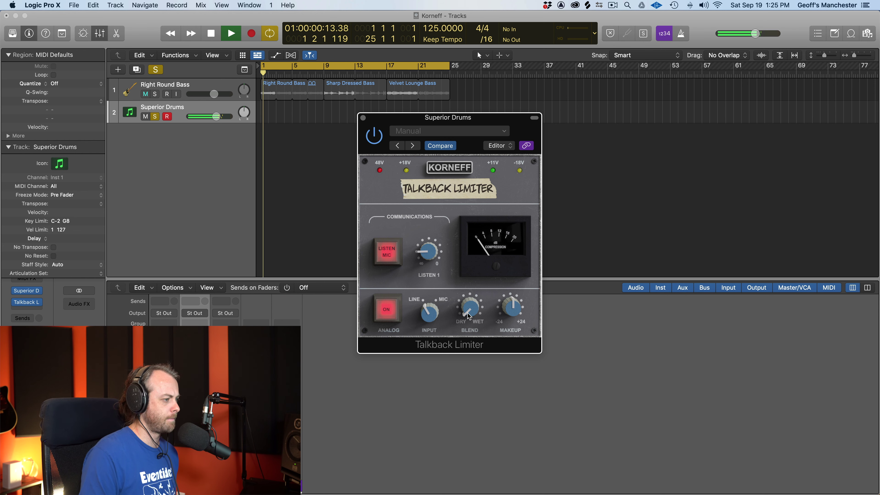
{"action": "mouse_move", "coordinate": [468, 316]}
{"action": "left_click_drag", "start_coordinate": [468, 316], "coordinate": [446, 164]}
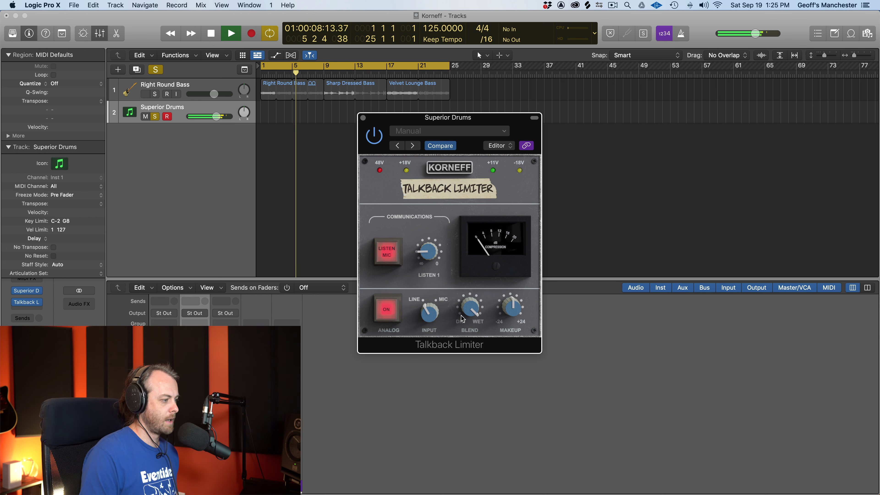
{"action": "key", "text": "space"}
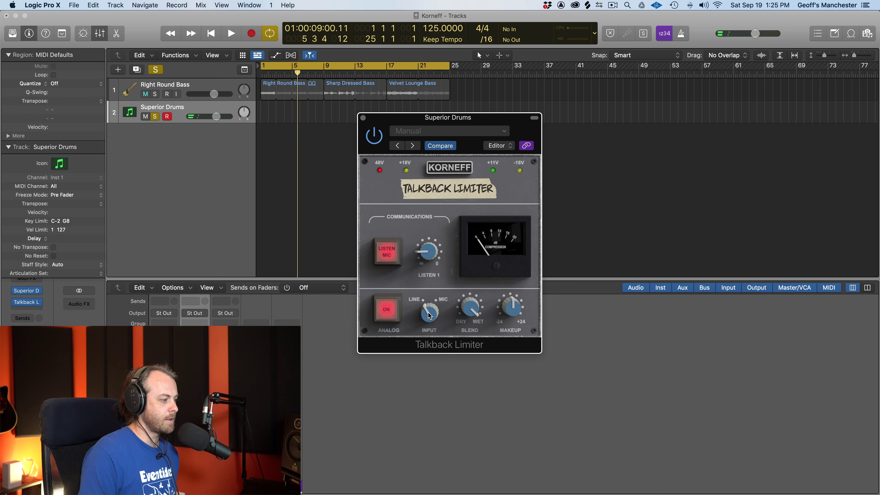
{"action": "key", "text": "space"}
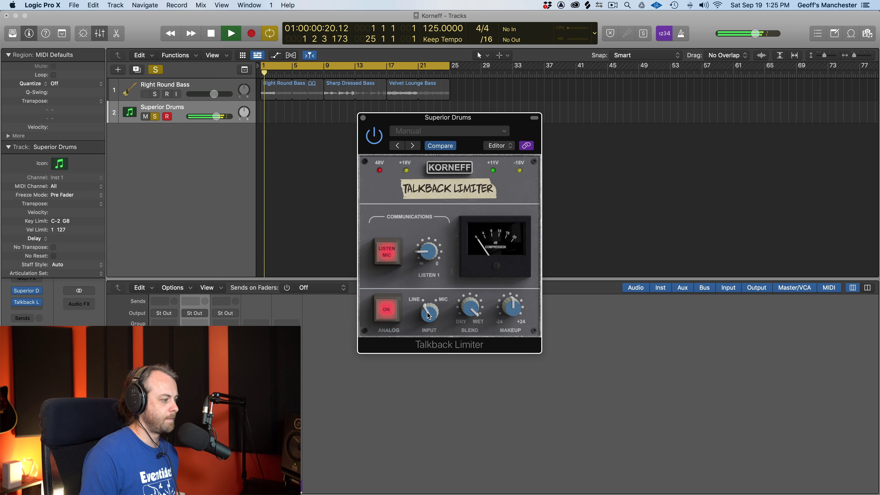
Turn the limiter's input toward MIC and lower its makeup gain during playback
{"action": "left_click_drag", "start_coordinate": [429, 316], "coordinate": [430, 313]}
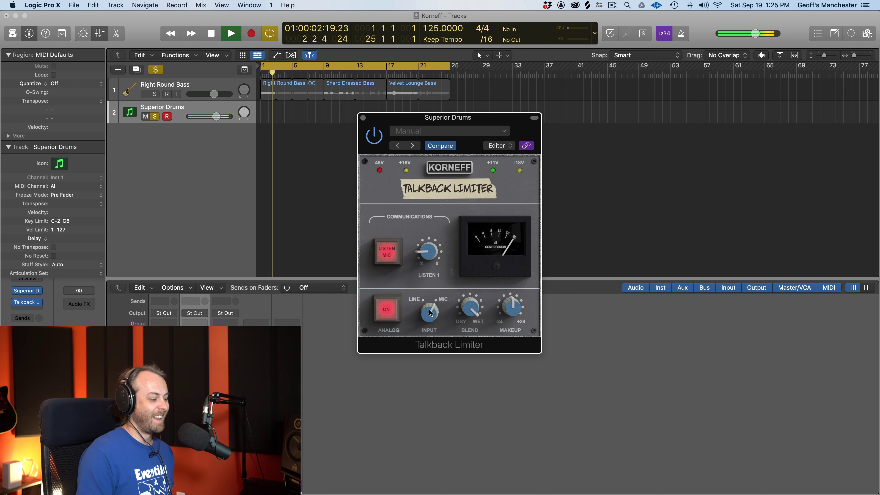
{"action": "key", "text": "space"}
{"action": "key", "text": "XF86AudioLowerVolume"}
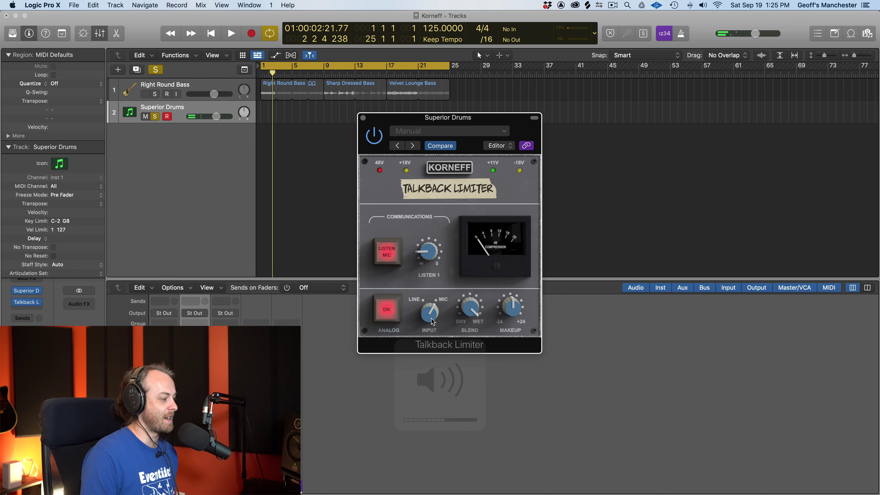
{"action": "key", "text": "space"}
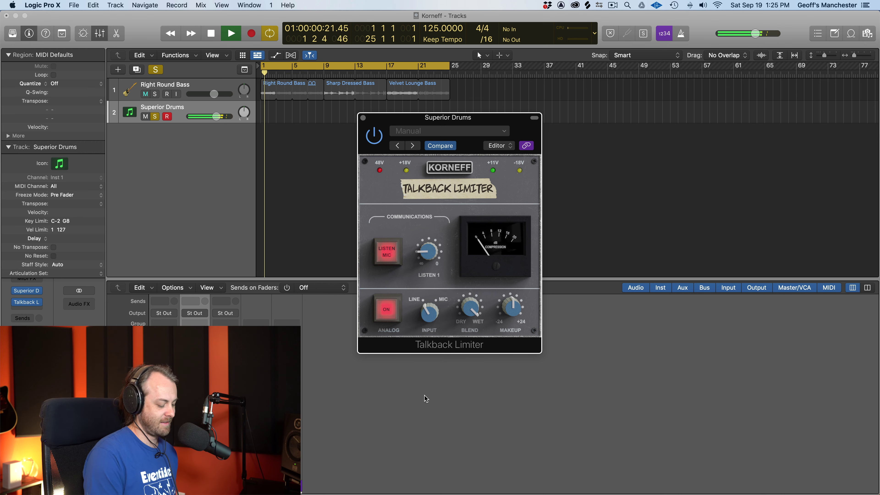
{"action": "key", "text": "XF86AudioLowerVolume"}
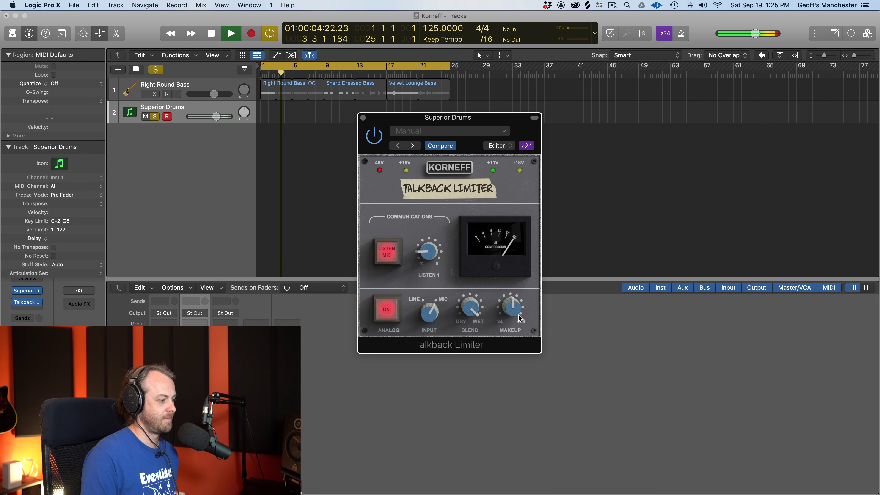
{"action": "mouse_move", "coordinate": [514, 308]}
{"action": "left_click_drag", "start_coordinate": [514, 308], "coordinate": [513, 322]}
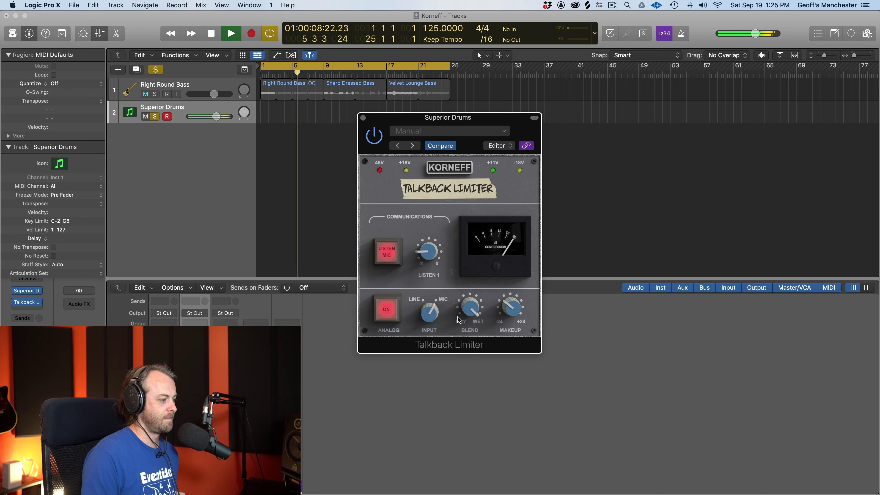
Bypass the limiter to hear dry drums, then re-enable it while replaying from bar 1
{"action": "left_click", "coordinate": [373, 137]}
{"action": "key", "text": "space"}
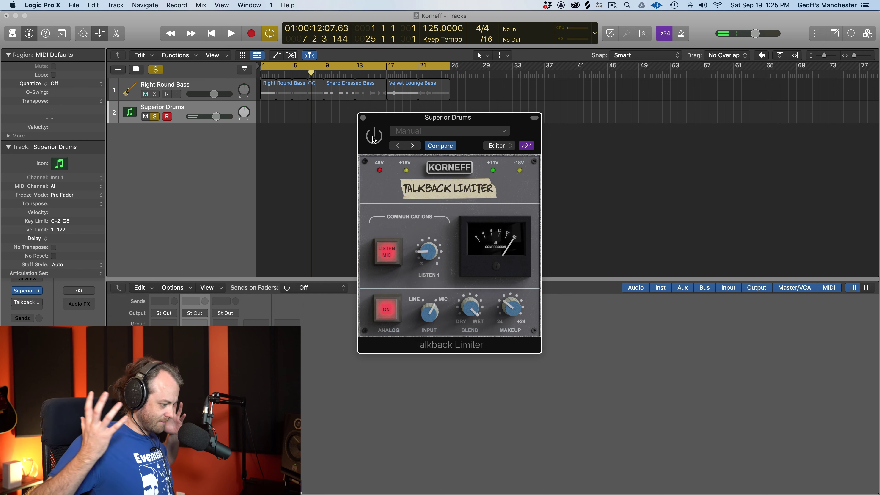
{"action": "key", "text": "Return"}
{"action": "key", "text": "space"}
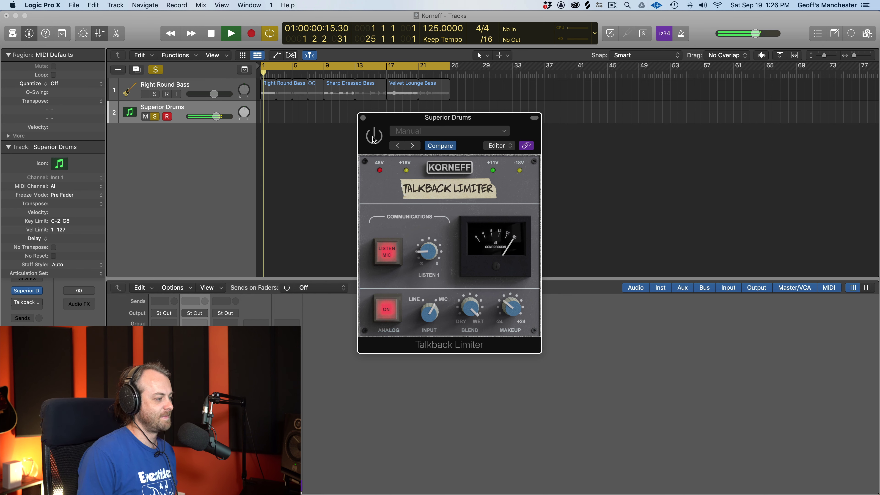
{"action": "left_click", "coordinate": [370, 142]}
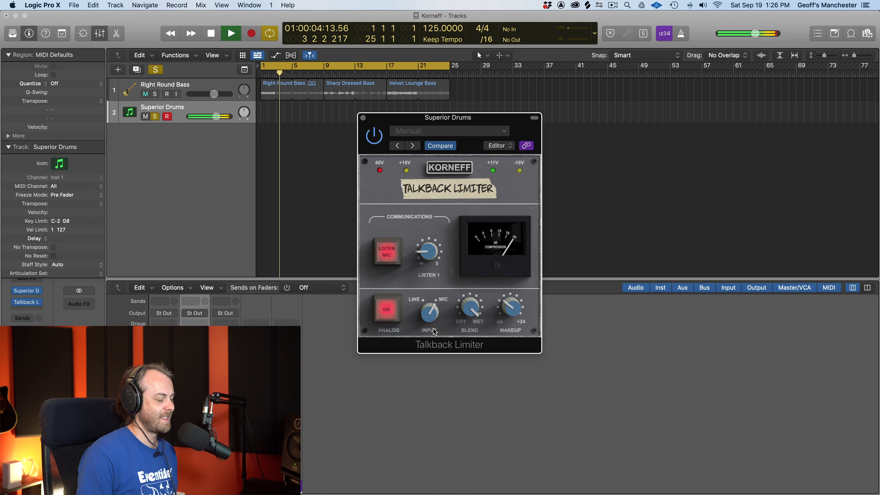
{"action": "key", "text": "space"}
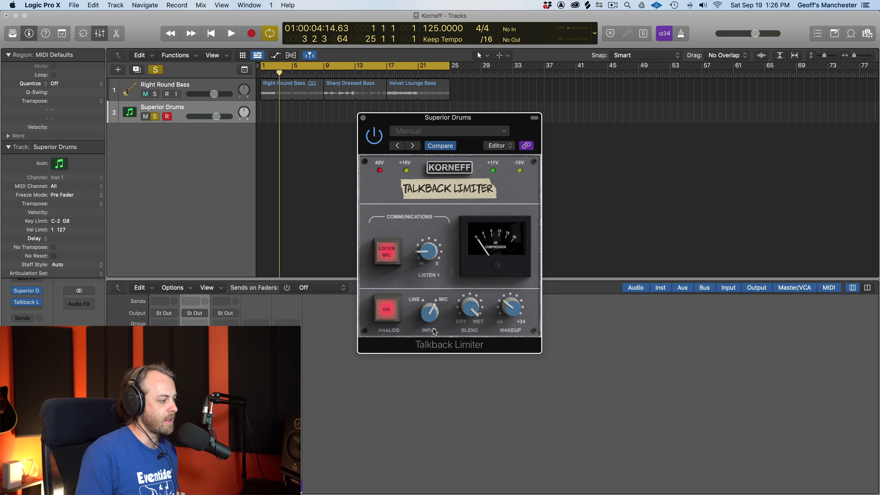
Return the input to LINE and makeup gain to 0.0 dB, then stop playback
{"action": "key", "text": "space"}
{"action": "left_click_drag", "start_coordinate": [433, 328], "coordinate": [388, 493]}
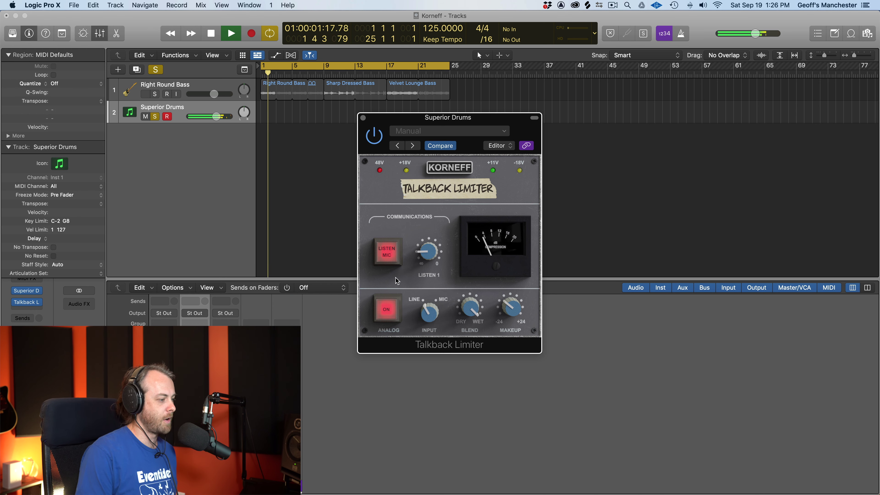
{"action": "left_click_drag", "start_coordinate": [508, 317], "coordinate": [508, 306]}
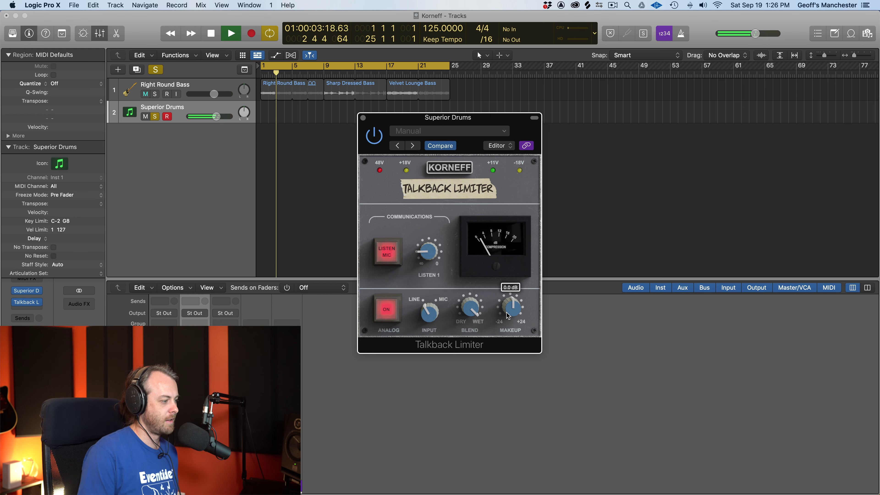
{"action": "key", "text": "space"}
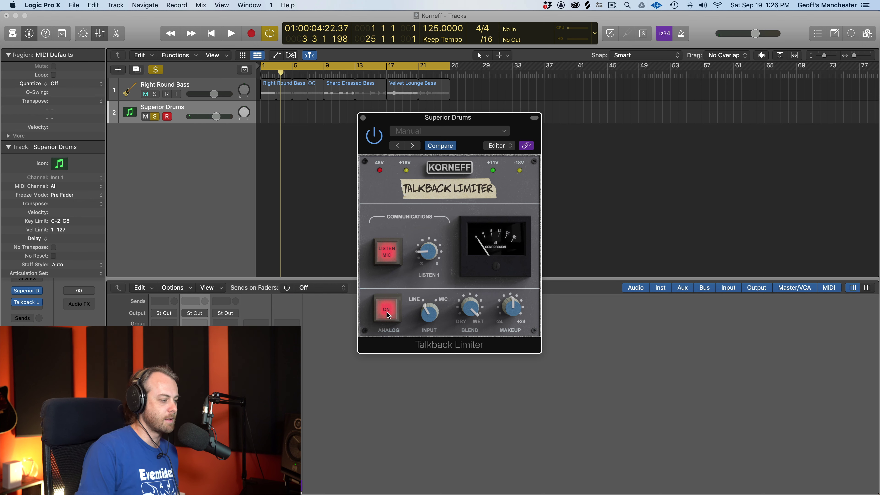
{"action": "left_click", "coordinate": [388, 314]}
{"action": "key", "text": "space"}
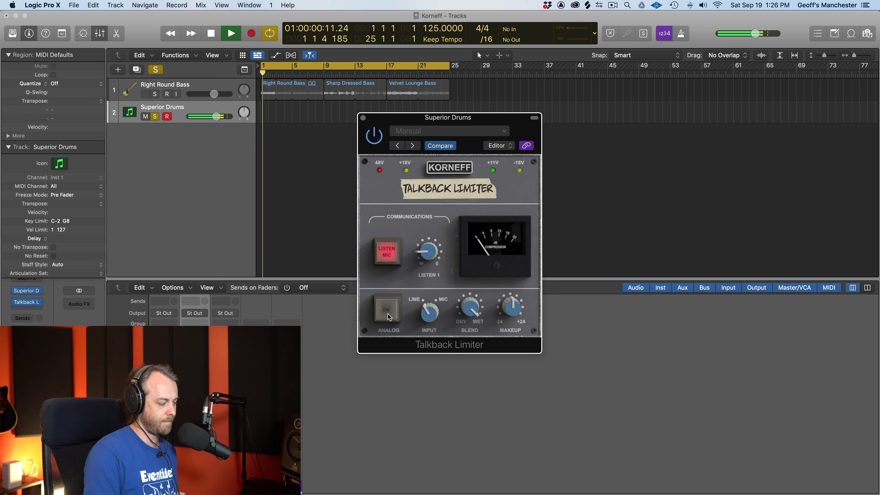
{"action": "key", "text": "XF86AudioRaiseVolume"}
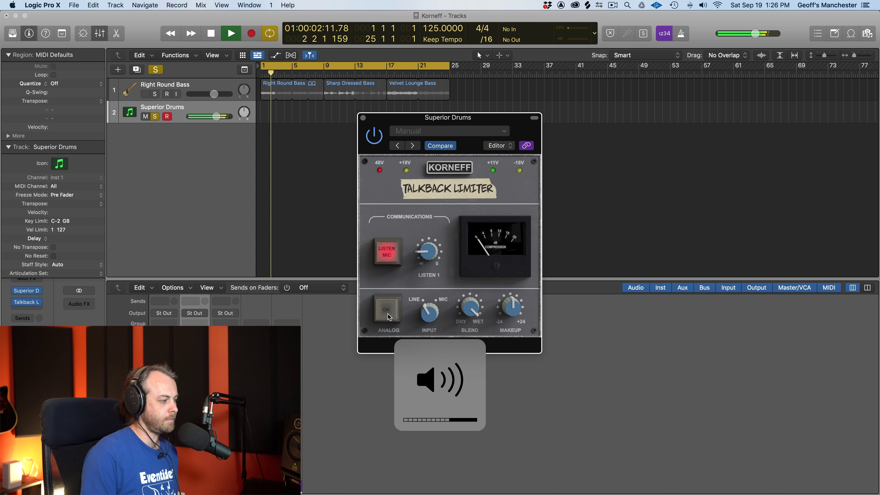
{"action": "left_click", "coordinate": [389, 313]}
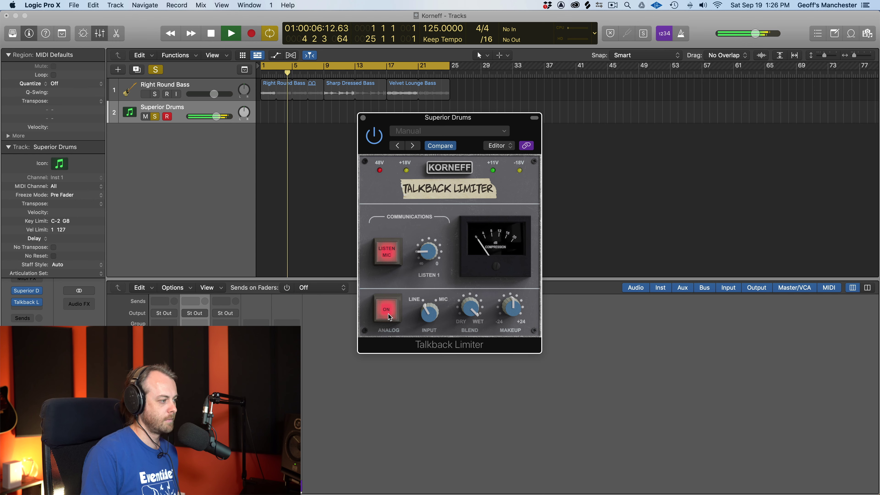
{"action": "left_click", "coordinate": [388, 314]}
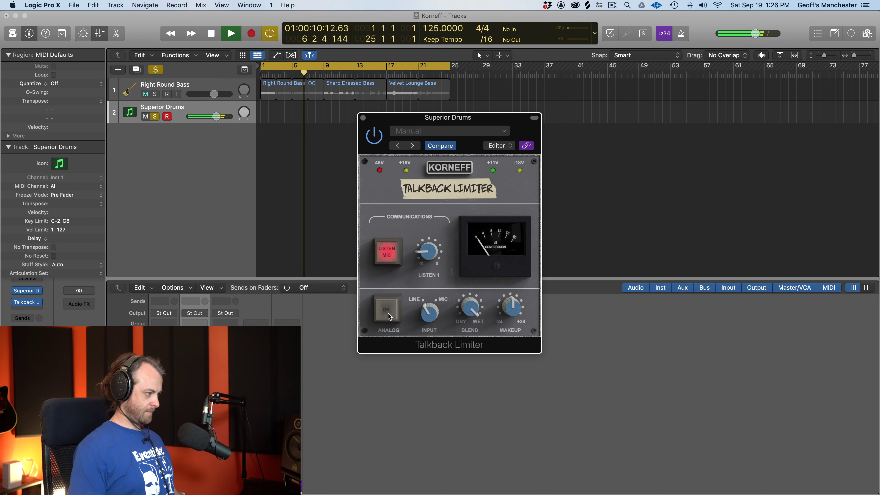
{"action": "left_click", "coordinate": [389, 314]}
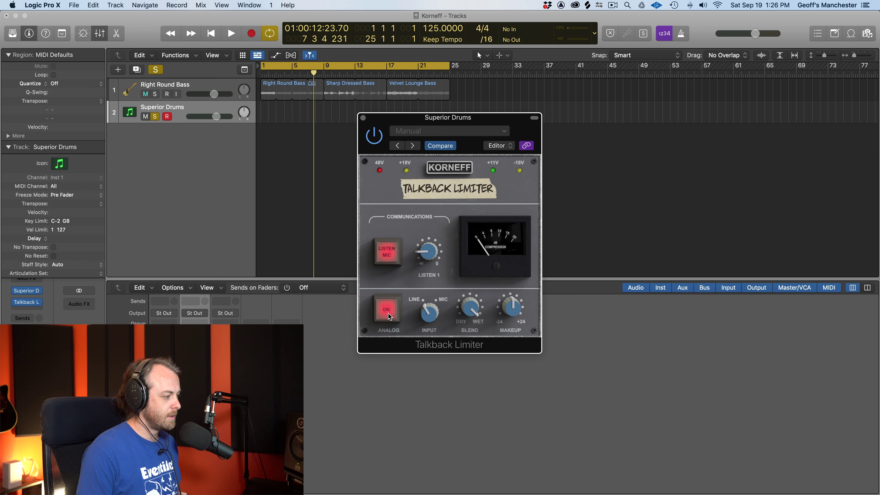
{"action": "key", "text": "space"}
{"action": "left_click", "coordinate": [387, 309]}
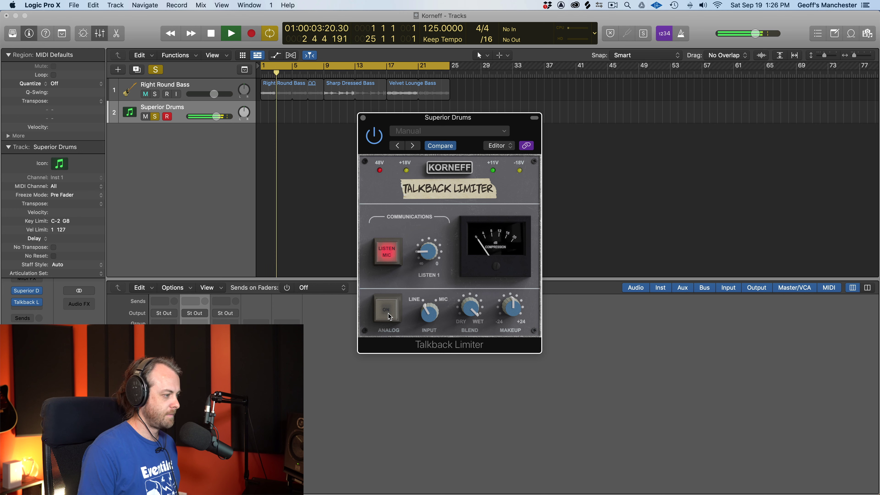
{"action": "left_click", "coordinate": [387, 309]}
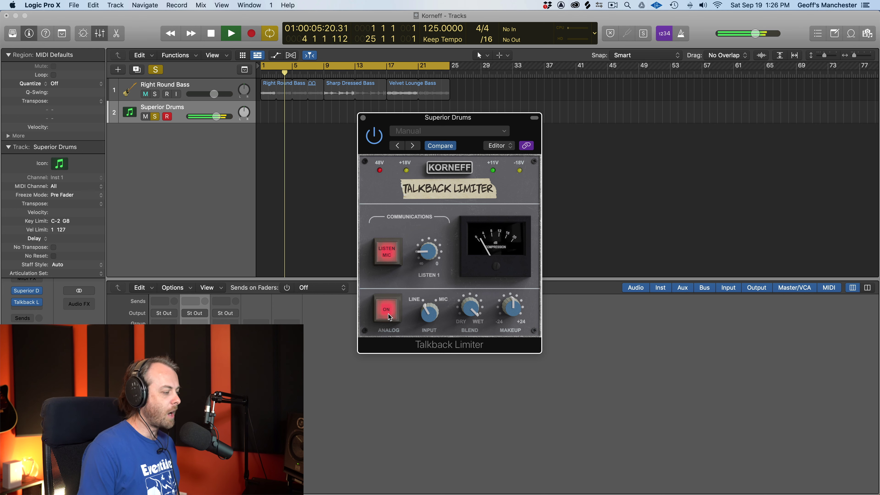
{"action": "key", "text": "space"}
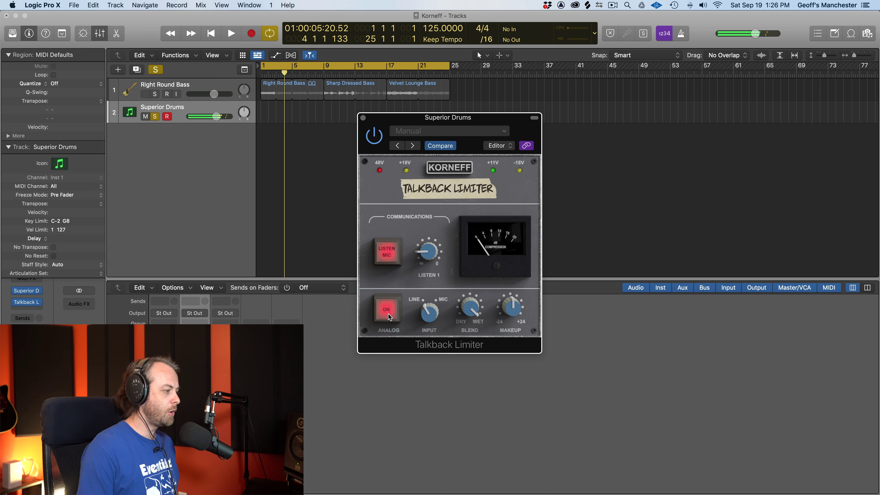
Toggle the limiter's Listen Mic off and on during playback, raising the Listen 1 amount between comparisons
{"action": "left_click", "coordinate": [393, 255]}
{"action": "key", "text": "space"}
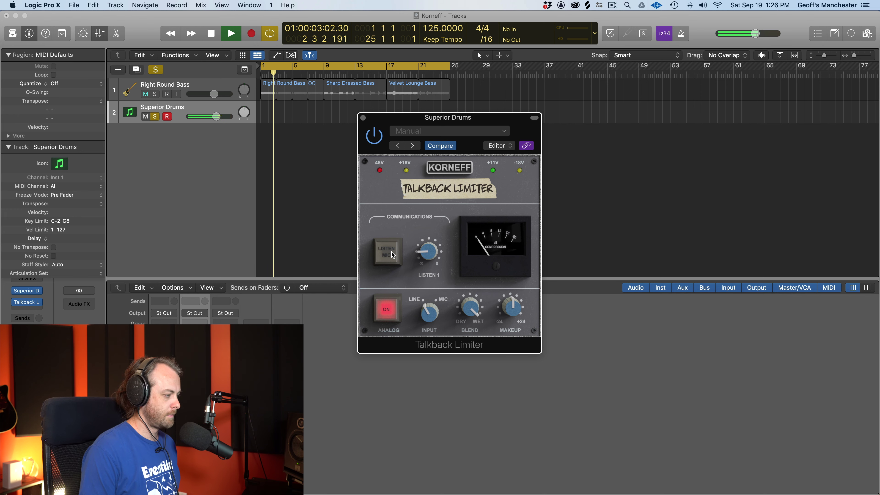
{"action": "left_click", "coordinate": [393, 255]}
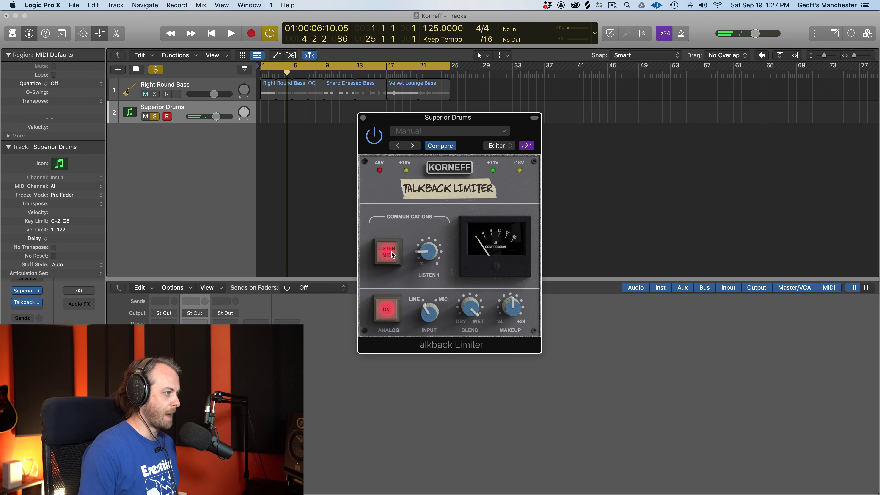
{"action": "key", "text": "space"}
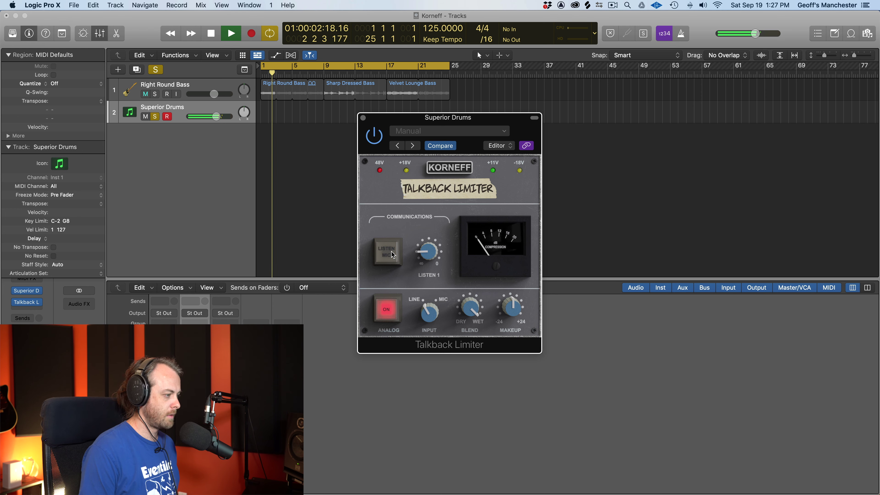
{"action": "left_click", "coordinate": [393, 255]}
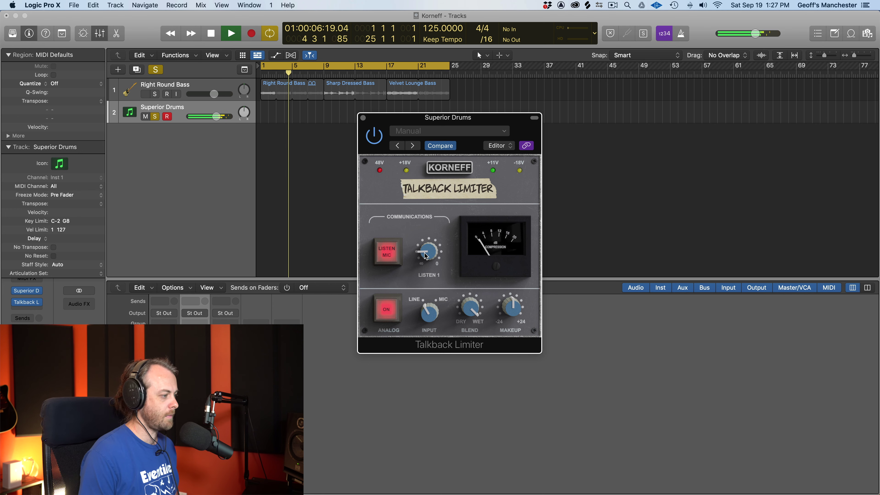
{"action": "left_click_drag", "start_coordinate": [427, 249], "coordinate": [428, 211]}
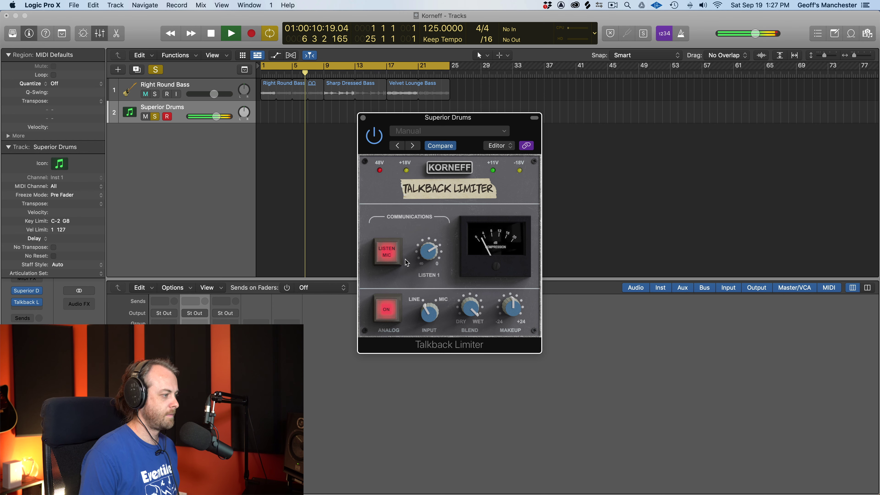
{"action": "left_click", "coordinate": [394, 258]}
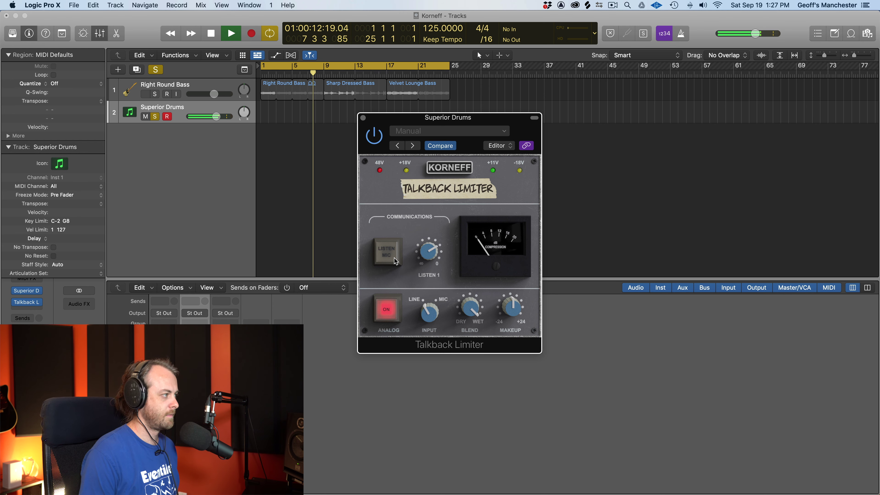
{"action": "left_click", "coordinate": [394, 258]}
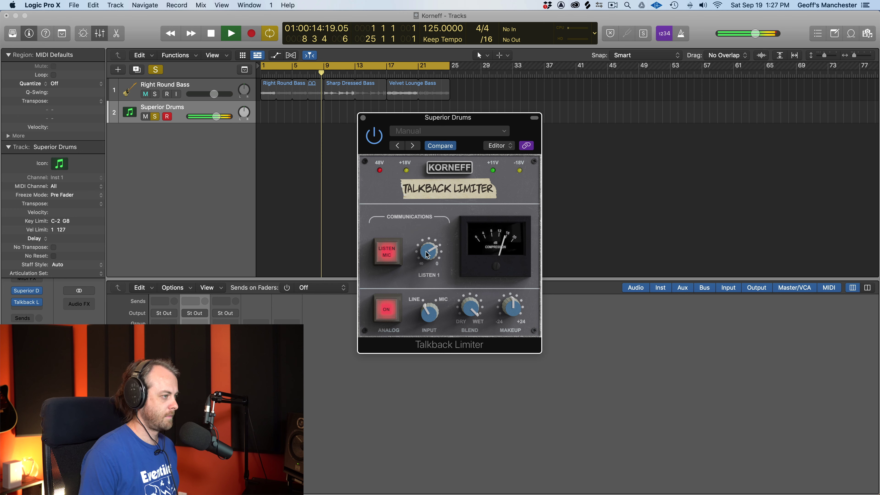
{"action": "key", "text": "space"}
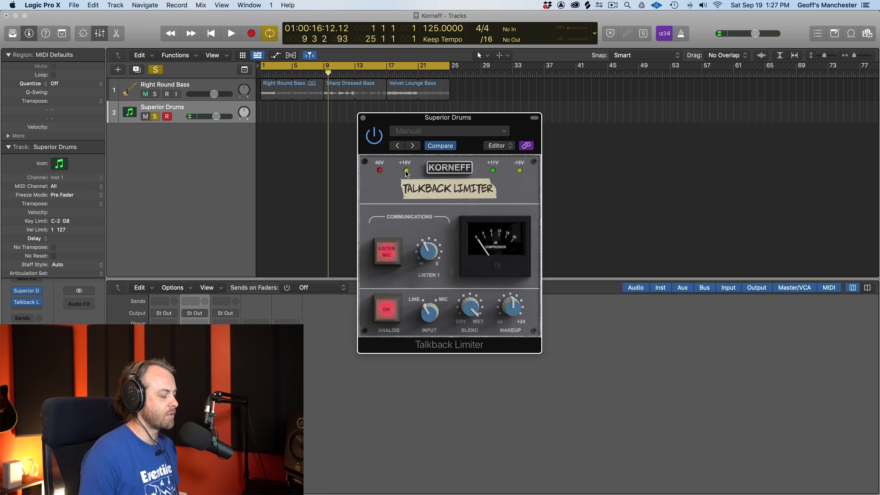
{"action": "key", "text": "space"}
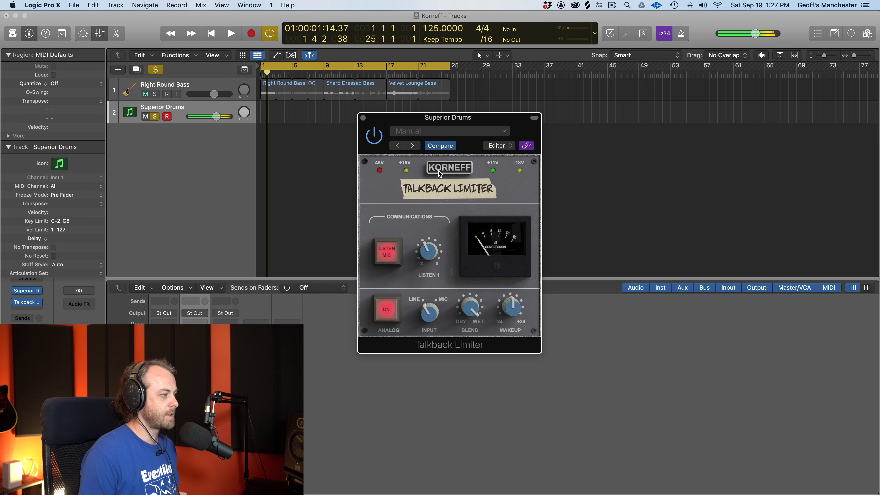
{"action": "left_click", "coordinate": [447, 190]}
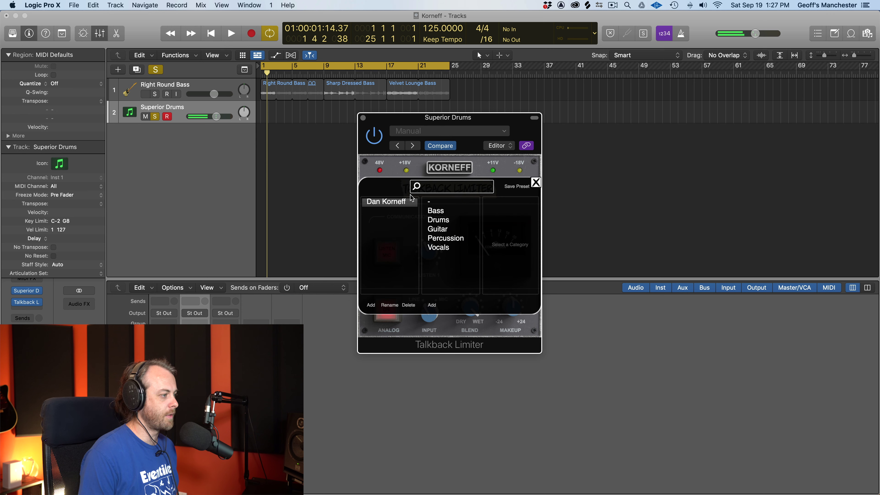
{"action": "left_click", "coordinate": [432, 202]}
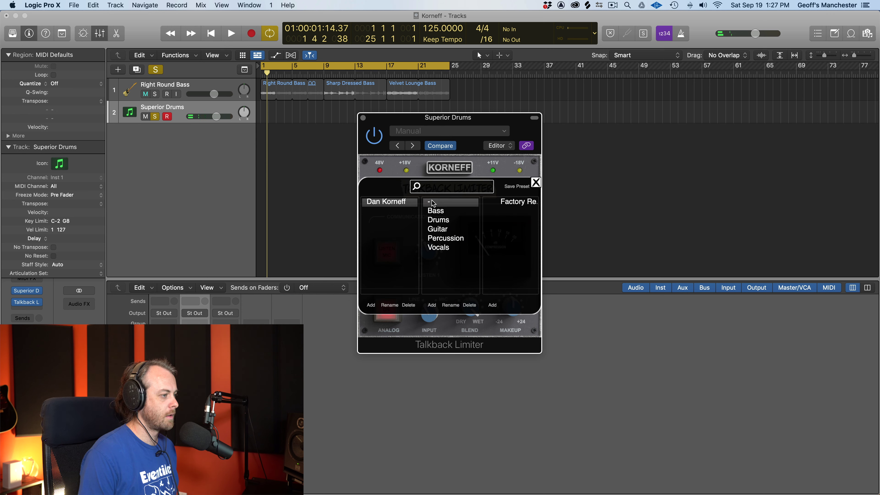
{"action": "left_click", "coordinate": [508, 204]}
{"action": "key", "text": "space"}
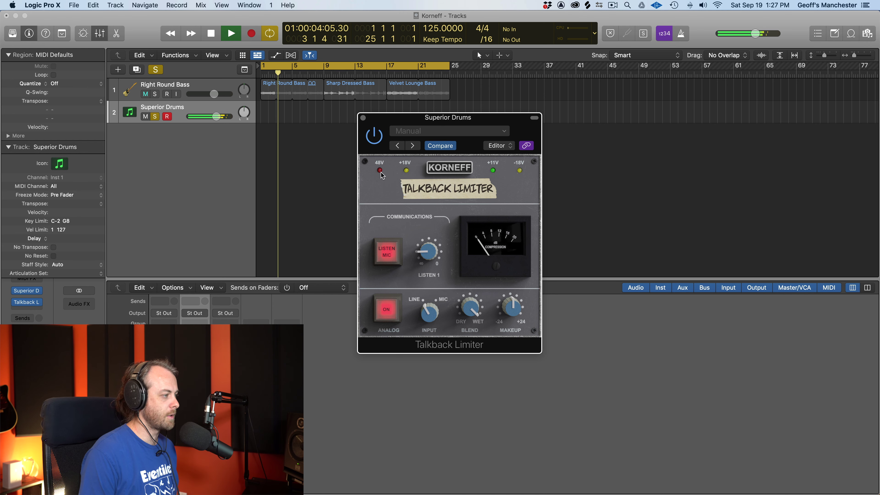
{"action": "key", "text": "space"}
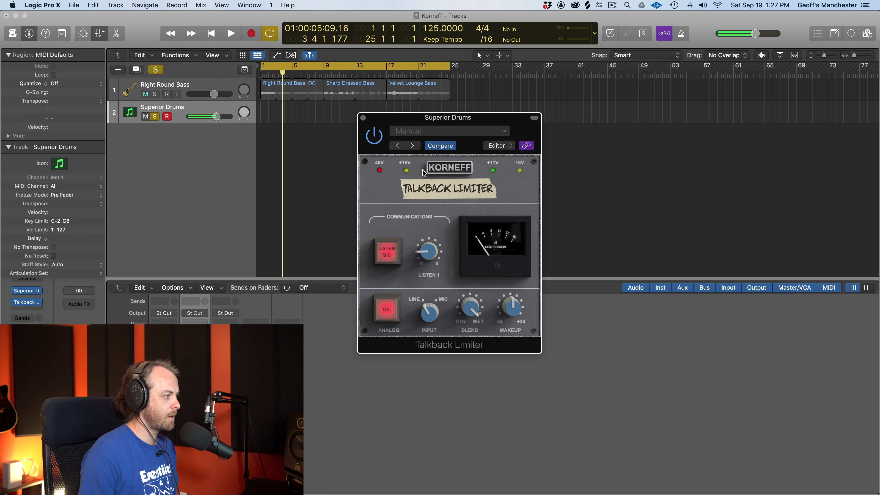
{"action": "key", "text": "space"}
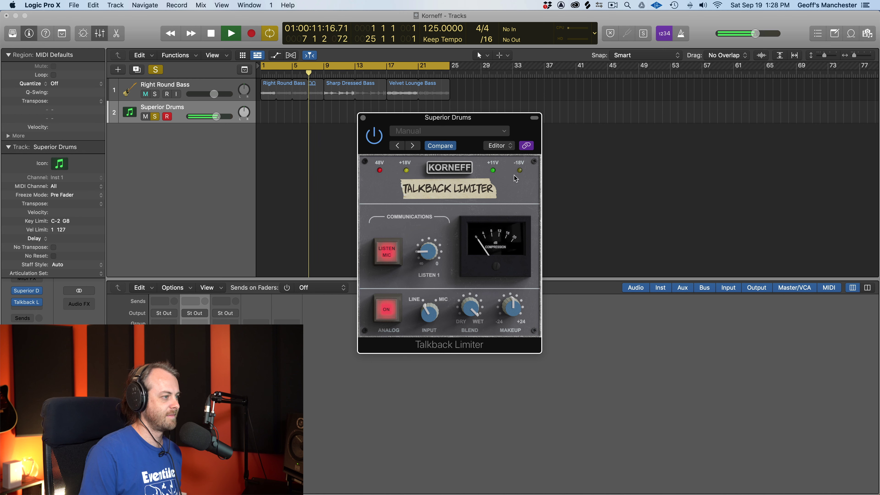
{"action": "key", "text": "space"}
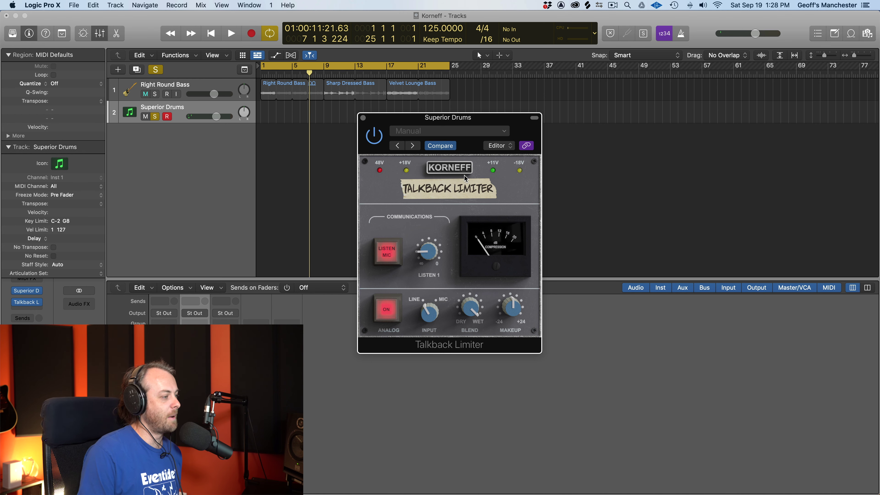
Flip the limiter to its back panel; set distortion trim to 16.2 dB and low-pass cutoff to 18.1 kHz
{"action": "left_click", "coordinate": [449, 170]}
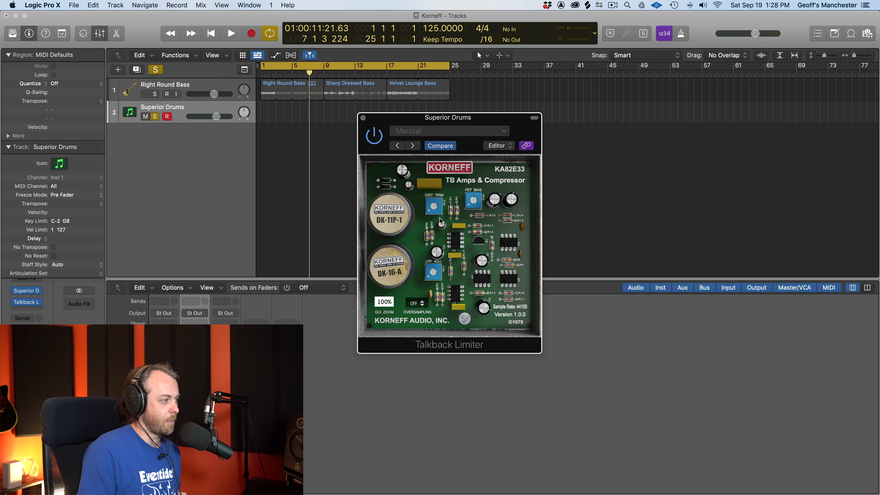
{"action": "key", "text": "space"}
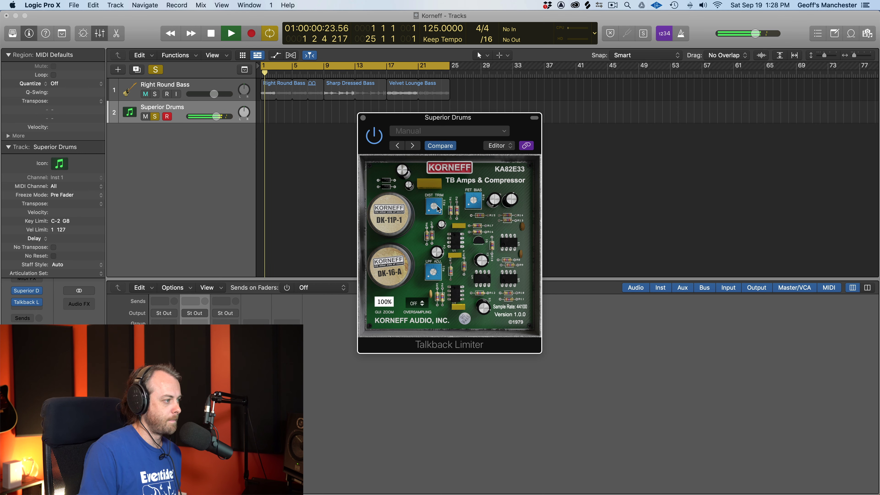
{"action": "mouse_move", "coordinate": [433, 205]}
{"action": "left_click_drag", "start_coordinate": [433, 204], "coordinate": [435, 158]}
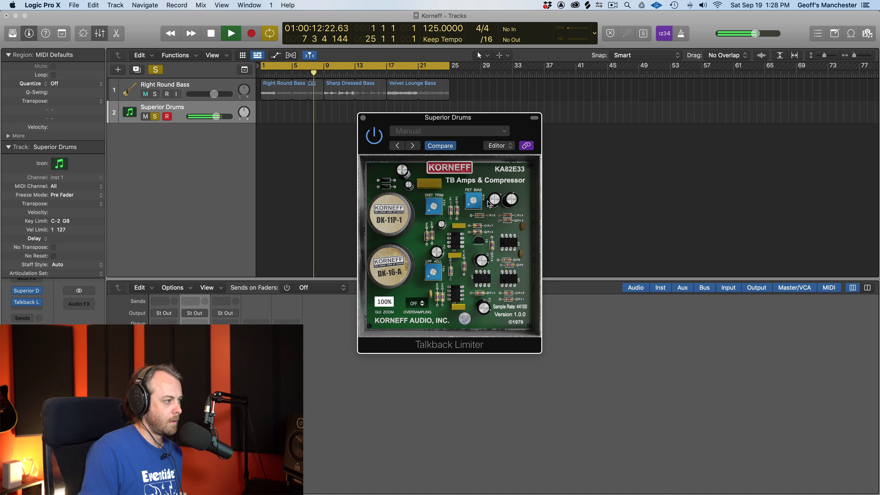
{"action": "left_click", "coordinate": [433, 255]}
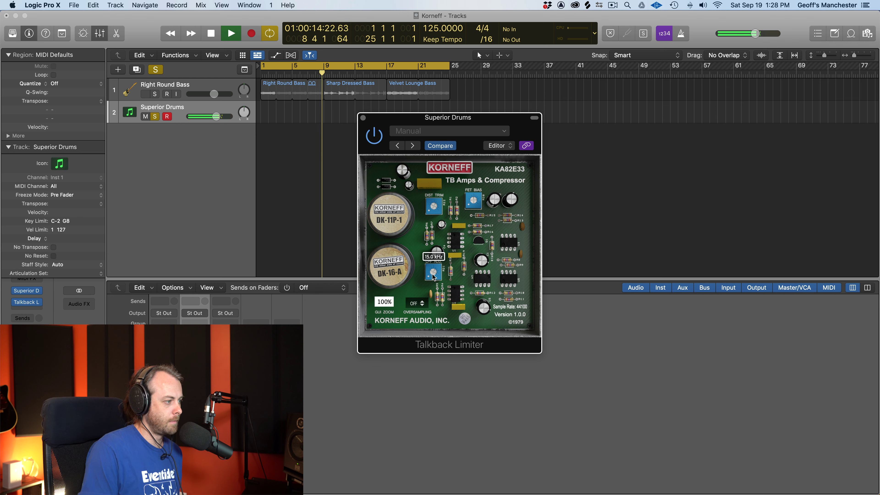
{"action": "left_click_drag", "start_coordinate": [431, 253], "coordinate": [418, 239]}
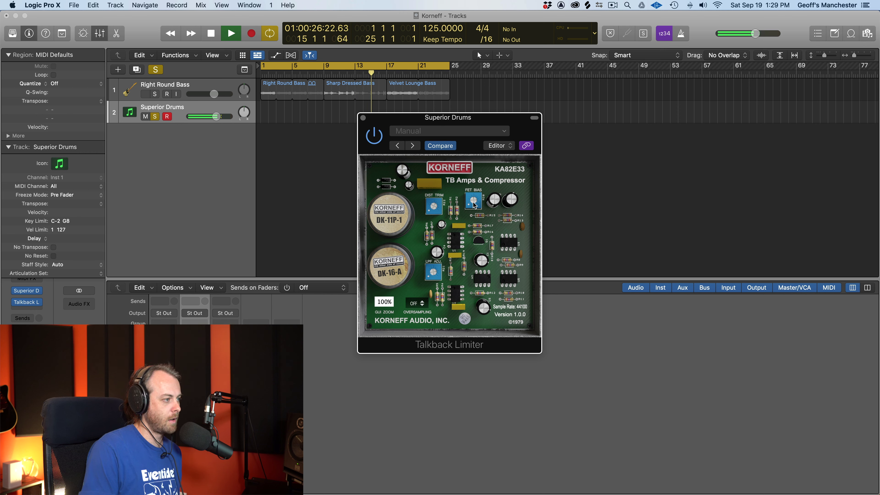
Set FET bias to 12.23 V and distortion trim to 20 dB, then A/B the limiter and stop
{"action": "left_click_drag", "start_coordinate": [474, 205], "coordinate": [471, 163]}
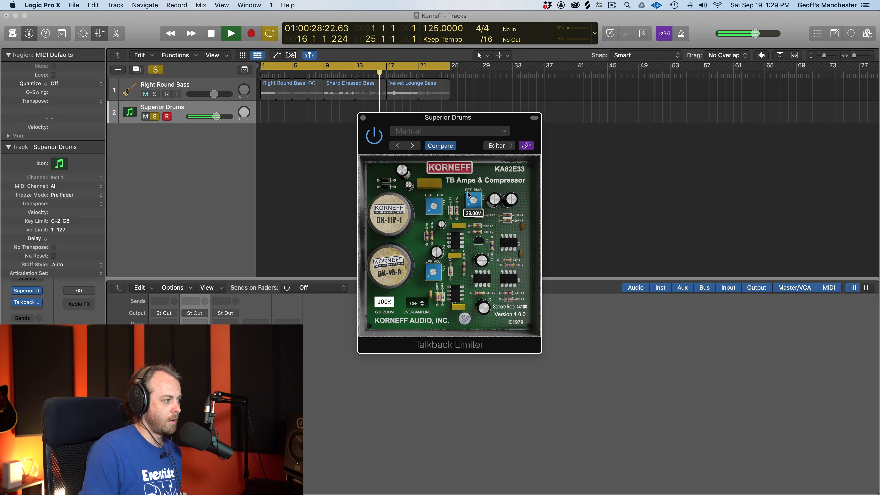
{"action": "left_click_drag", "start_coordinate": [468, 194], "coordinate": [464, 307]}
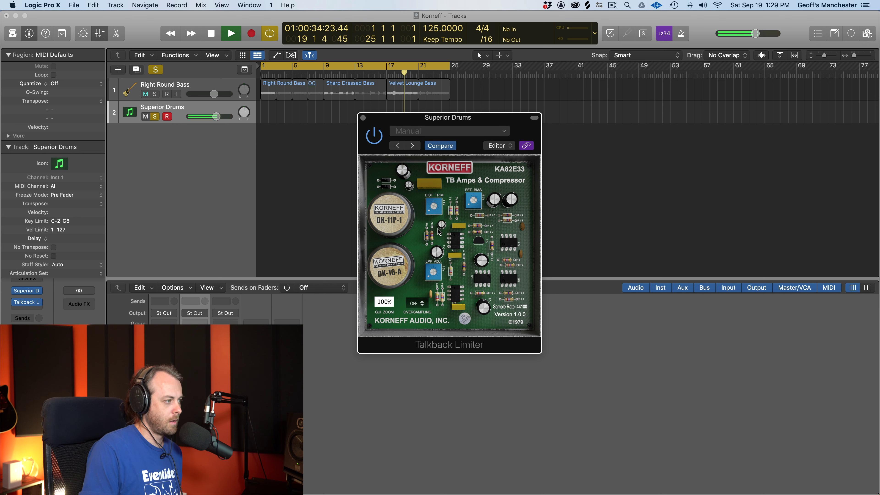
{"action": "left_click_drag", "start_coordinate": [436, 213], "coordinate": [427, 154]}
{"action": "left_click_drag", "start_coordinate": [473, 200], "coordinate": [469, 154]}
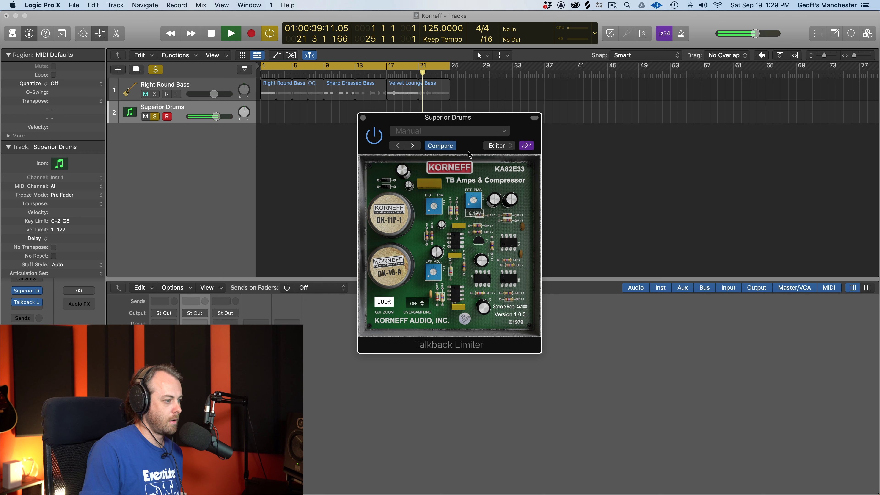
{"action": "left_click", "coordinate": [375, 140]}
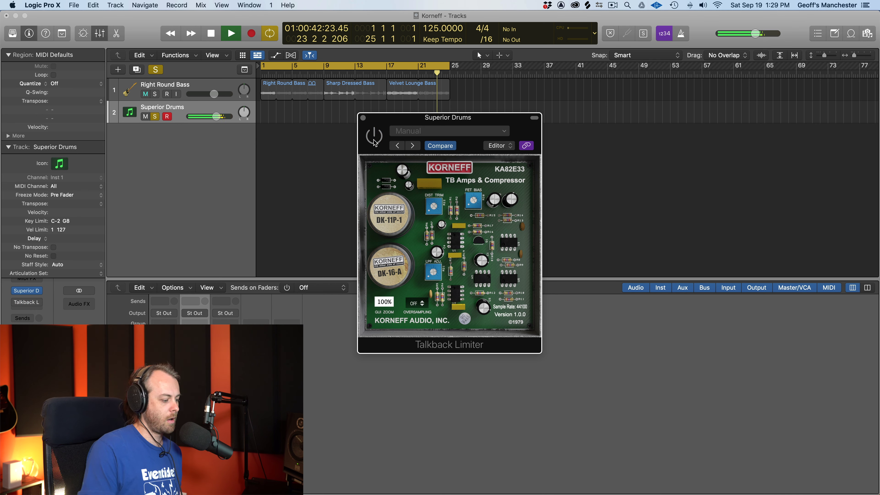
{"action": "left_click", "coordinate": [375, 140]}
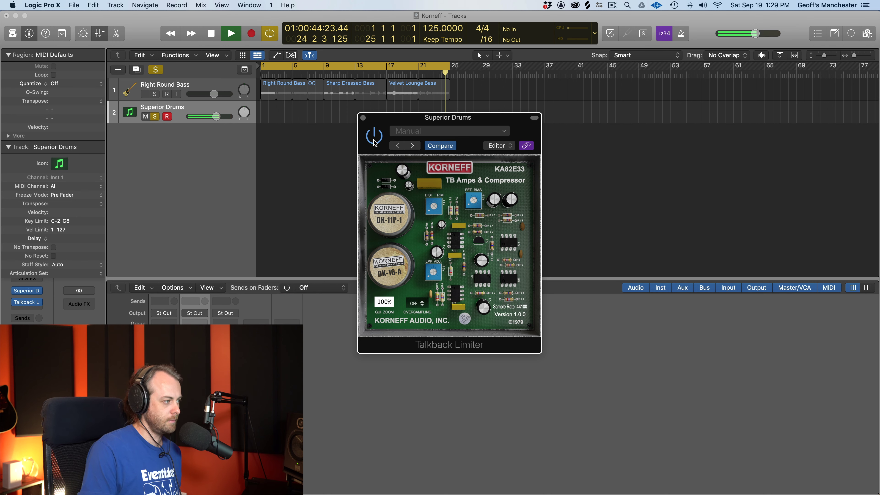
{"action": "key", "text": "space"}
{"action": "left_click", "coordinate": [385, 303]}
Enlarge the limiter interface to 150% via GUI Zoom and move its window up-left
{"action": "left_click", "coordinate": [397, 353]}
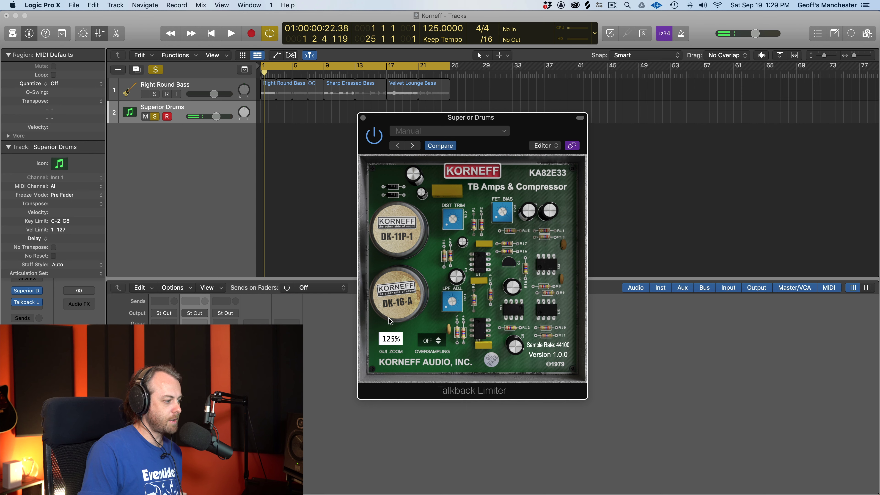
{"action": "left_click", "coordinate": [393, 338]}
{"action": "left_click", "coordinate": [405, 422]}
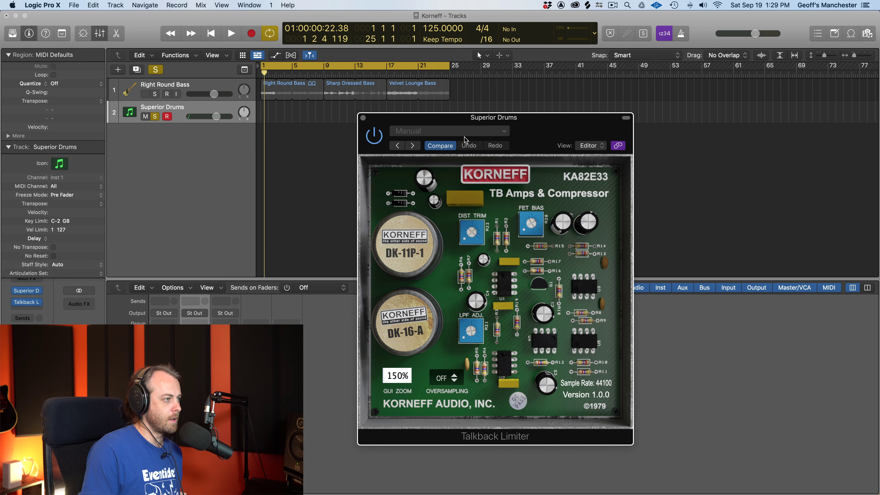
{"action": "left_click_drag", "start_coordinate": [568, 139], "coordinate": [500, 75]}
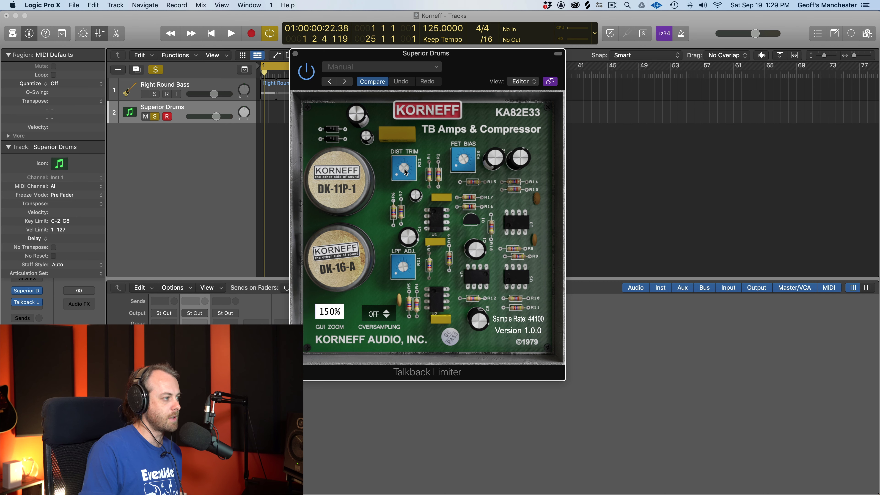
Lower distortion trim to 2.3 dB, then flip to the front panel and back during playback
{"action": "left_click_drag", "start_coordinate": [406, 173], "coordinate": [416, 255]}
{"action": "key", "text": "space"}
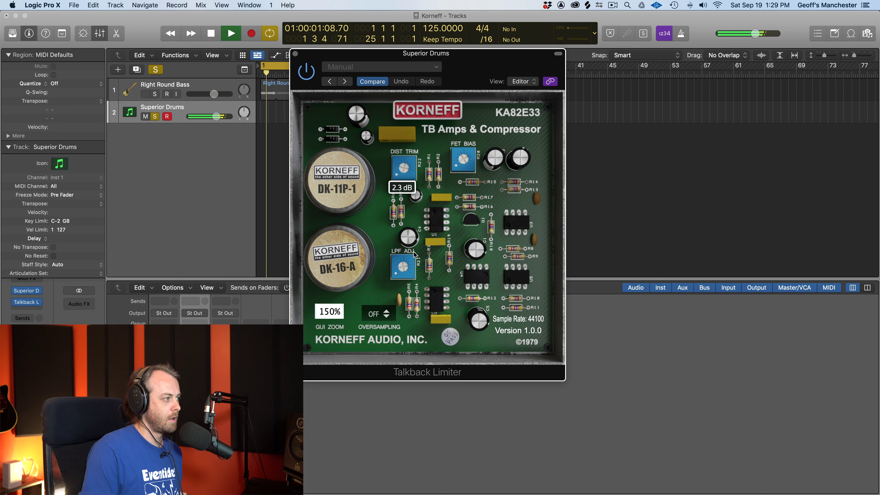
{"action": "left_click", "coordinate": [440, 110]}
{"action": "key", "text": "space"}
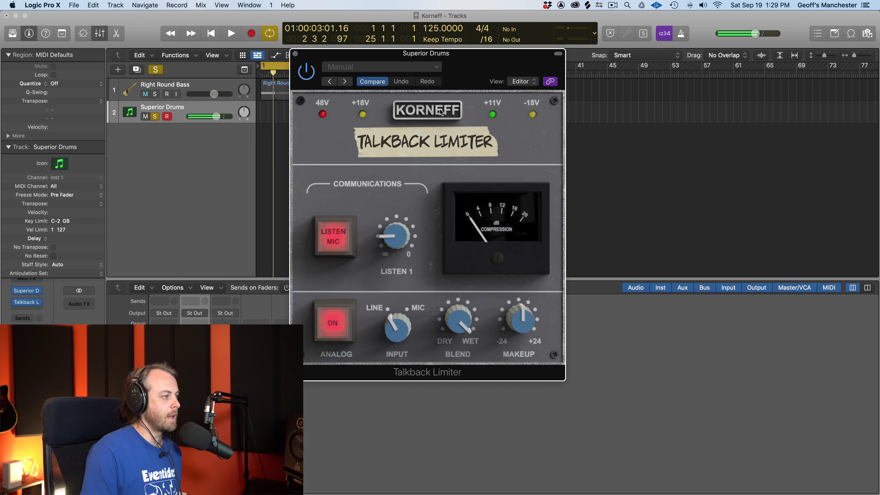
{"action": "left_click", "coordinate": [401, 112]}
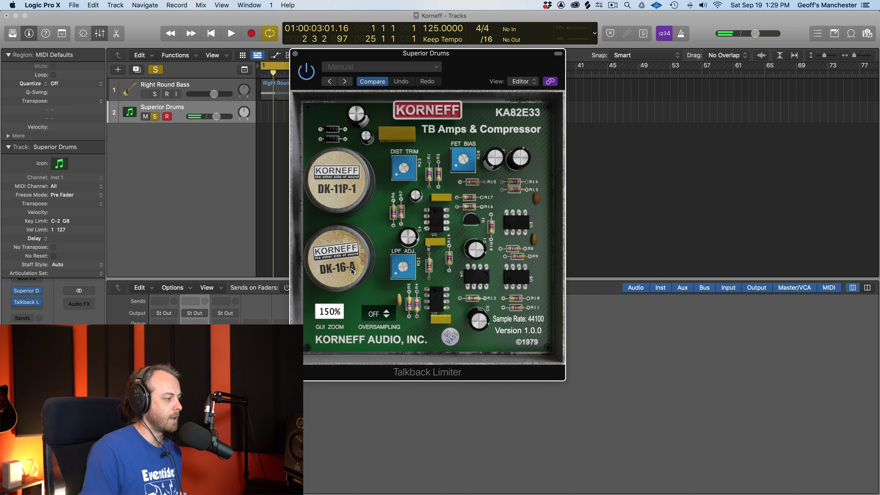
Set GUI Zoom back to 100%, move the window down-right, and open the front-panel preset browser
{"action": "left_click", "coordinate": [338, 314]}
{"action": "left_click", "coordinate": [349, 370]}
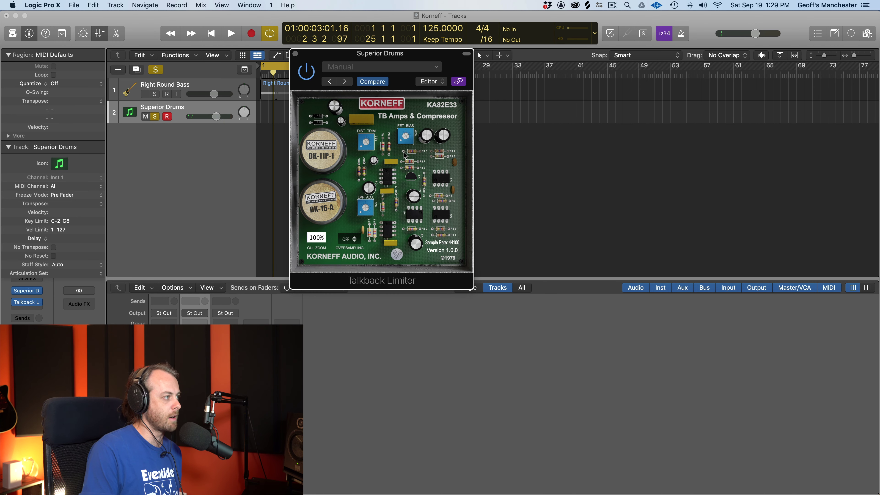
{"action": "left_click_drag", "start_coordinate": [407, 55], "coordinate": [549, 93]}
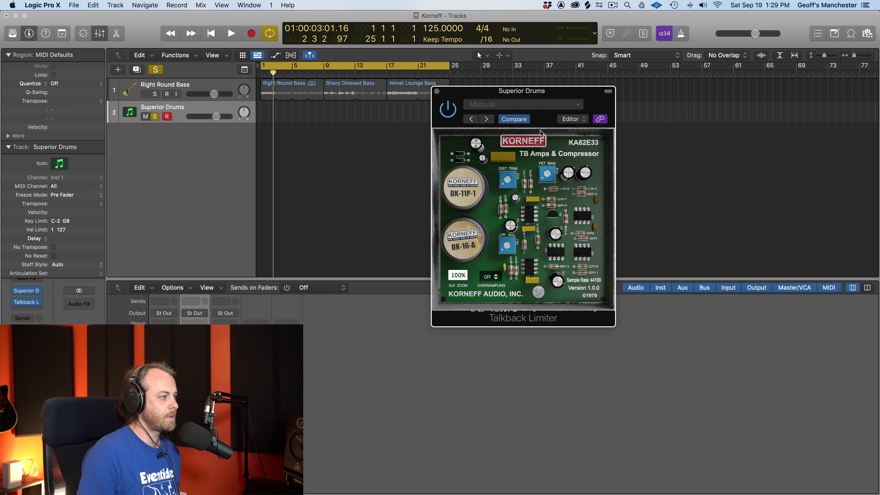
{"action": "left_click", "coordinate": [529, 142]}
{"action": "left_click", "coordinate": [525, 158]}
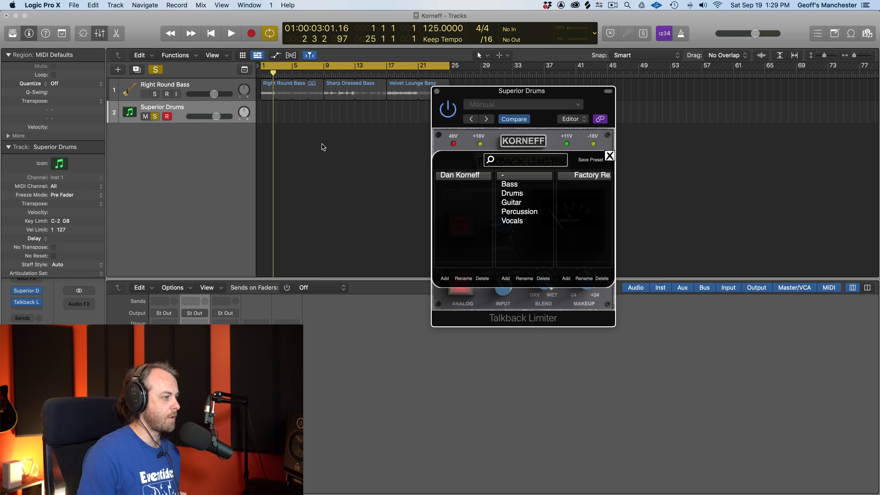
Show the Drums presets during playback, shift the plugin window left, then close the list
{"action": "left_click", "coordinate": [513, 194]}
{"action": "key", "text": "space"}
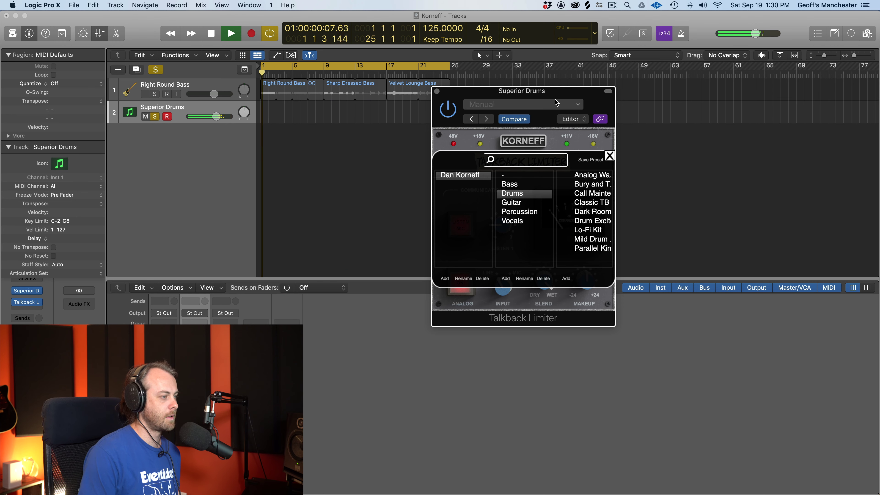
{"action": "left_click_drag", "start_coordinate": [555, 98], "coordinate": [358, 91]}
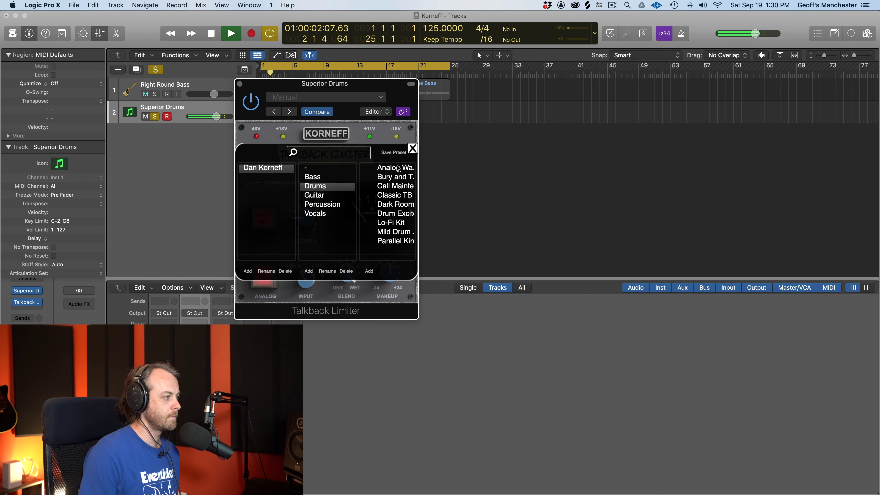
{"action": "key", "text": "space"}
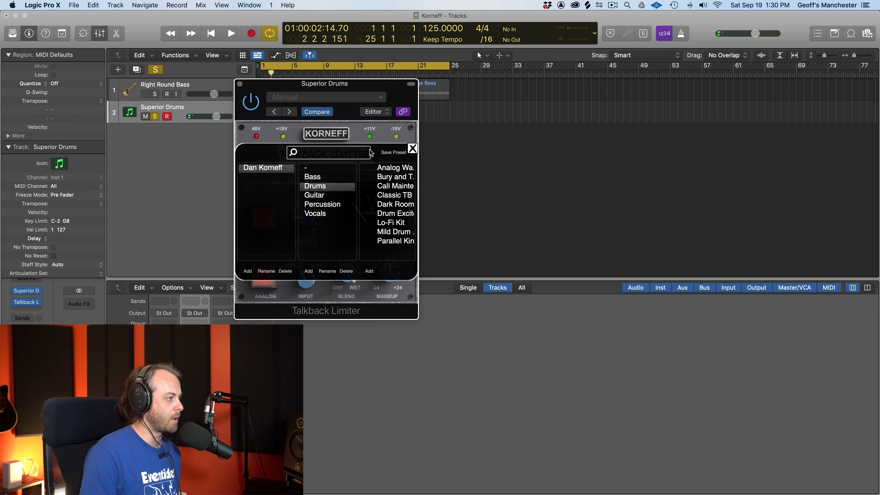
{"action": "left_click", "coordinate": [412, 148]}
Set the back panel's GUI Zoom to 150%, then reopen the preset list on the front panel
{"action": "left_click", "coordinate": [334, 136]}
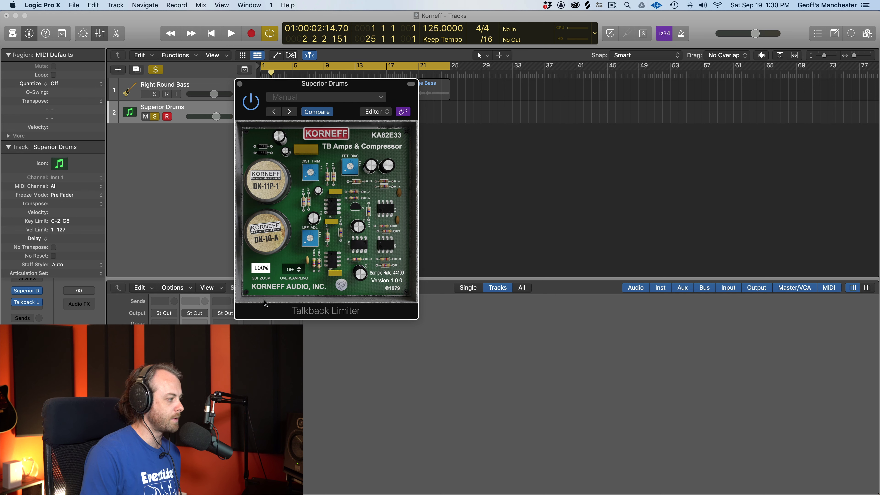
{"action": "left_click", "coordinate": [263, 268]}
{"action": "left_click", "coordinate": [272, 484]}
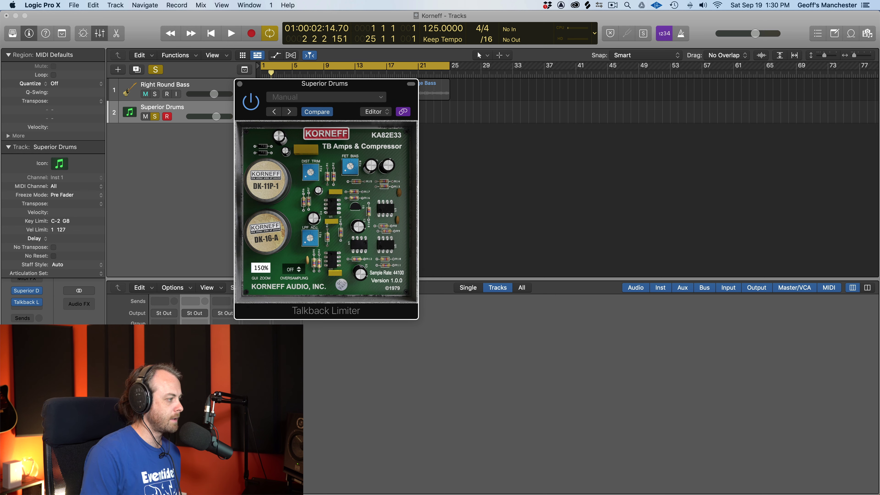
{"action": "left_click", "coordinate": [359, 144]}
{"action": "left_click", "coordinate": [364, 176]}
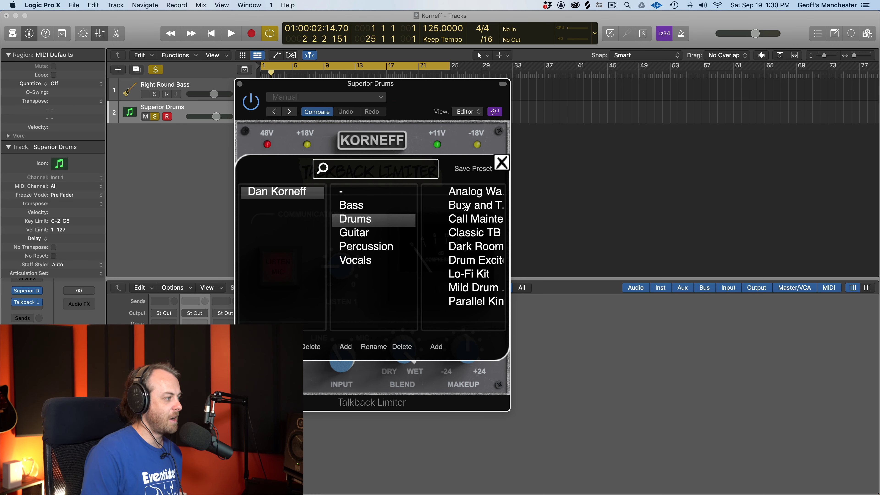
Load the Analog Warmth preset on the drums and listen to it
{"action": "left_click", "coordinate": [463, 193]}
{"action": "key", "text": "space"}
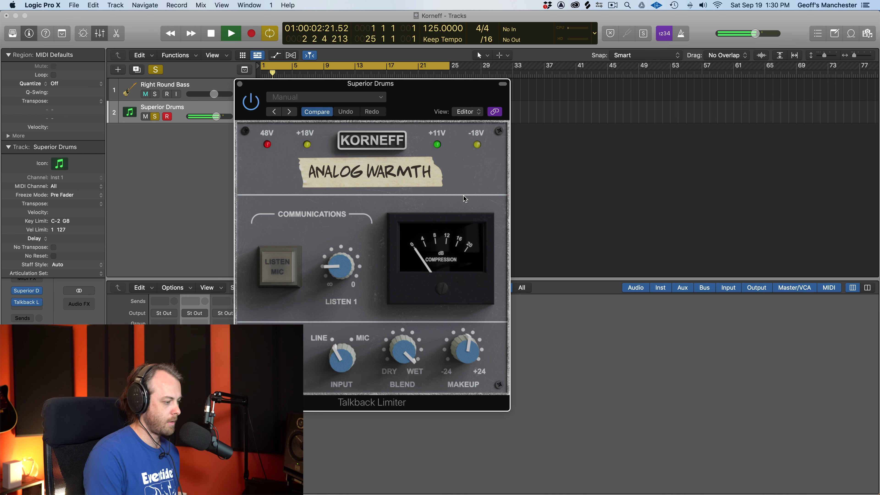
{"action": "key", "text": "XF86AudioLowerVolume"}
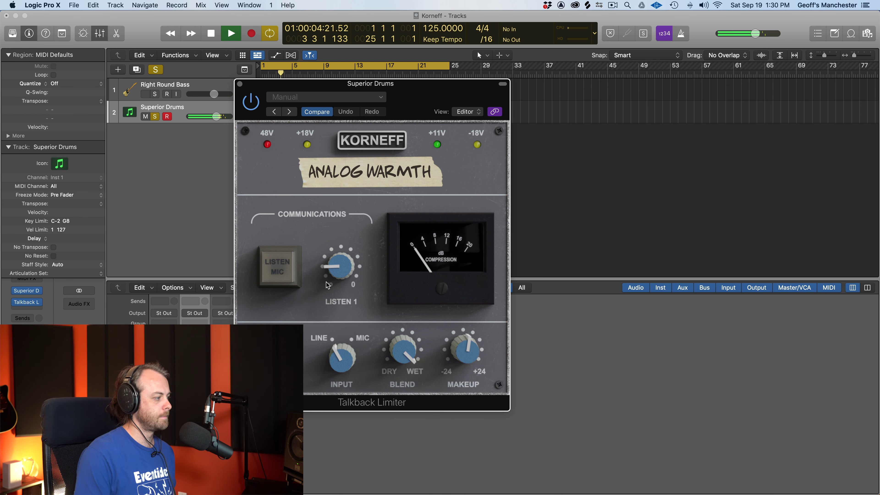
{"action": "left_click", "coordinate": [288, 274]}
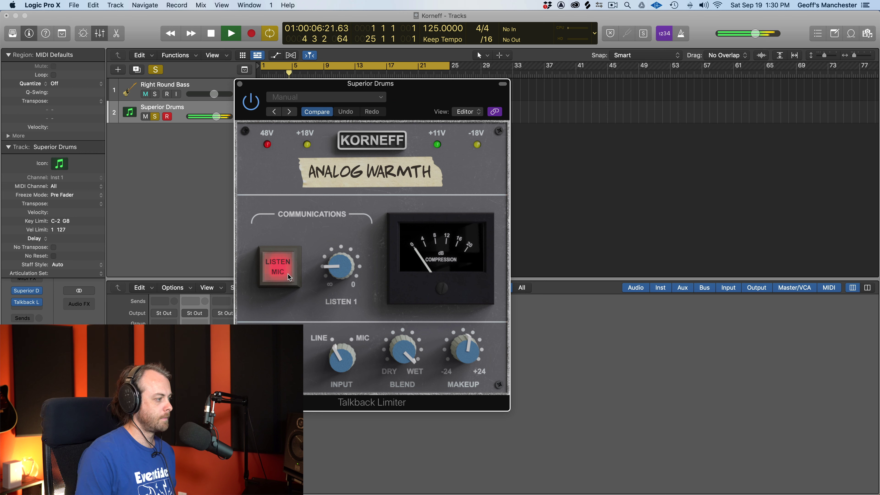
{"action": "left_click", "coordinate": [288, 274]}
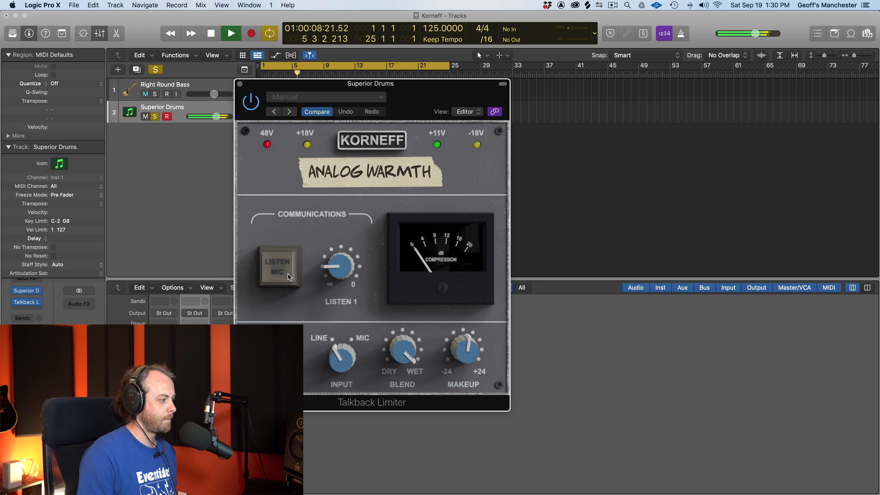
{"action": "key", "text": "space"}
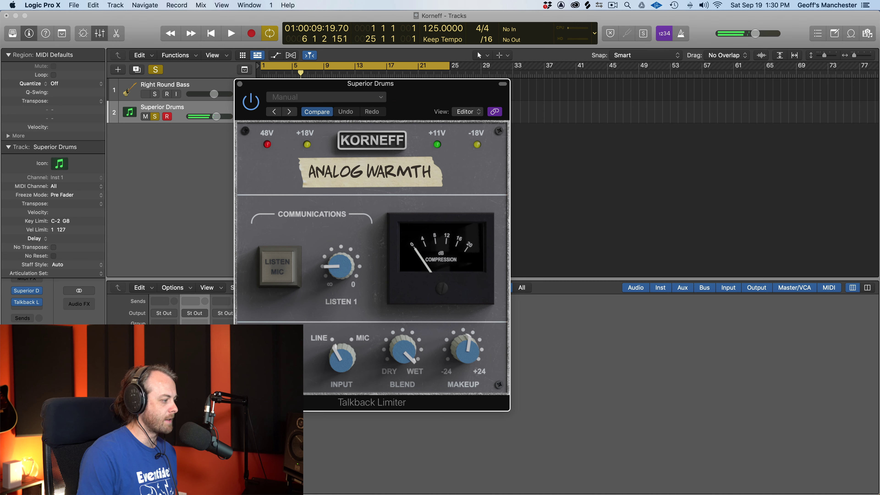
Switch the drum limiter to the Bury and Tuck preset during playback
{"action": "left_click", "coordinate": [360, 135]}
{"action": "left_click", "coordinate": [373, 142]}
{"action": "left_click", "coordinate": [360, 175]}
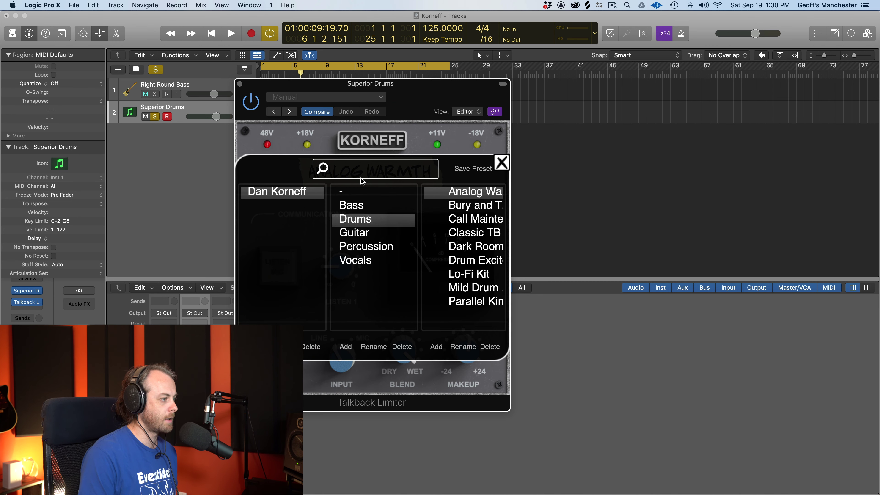
{"action": "key", "text": "space"}
{"action": "left_click", "coordinate": [451, 206]}
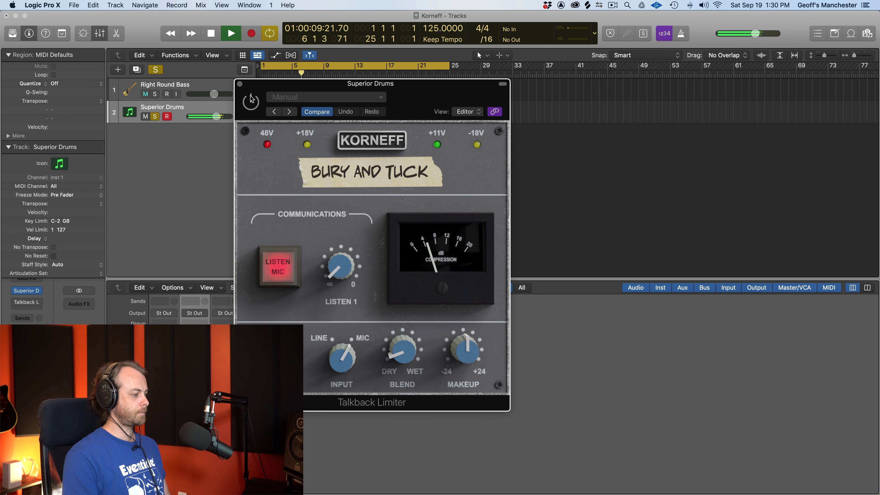
Re-enable the plugin and audition the Call Maintenance preset
{"action": "left_click", "coordinate": [251, 100]}
{"action": "left_click", "coordinate": [401, 173]}
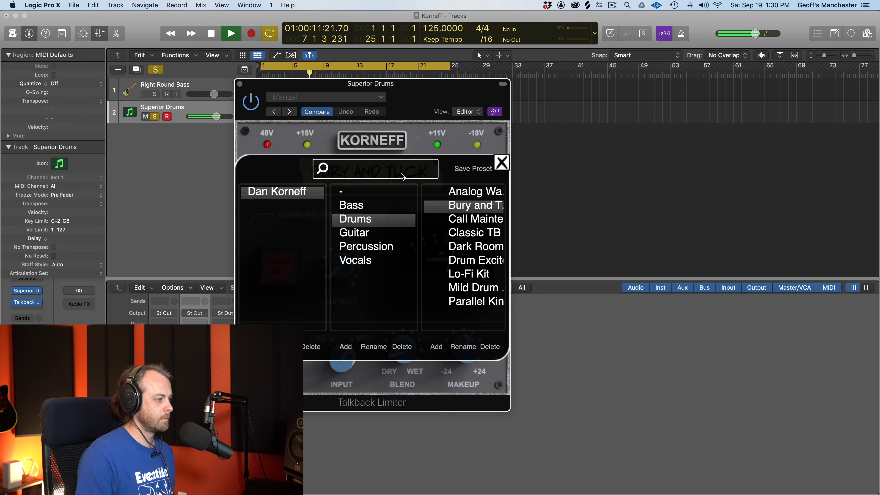
{"action": "key", "text": "space"}
{"action": "left_click", "coordinate": [460, 221]}
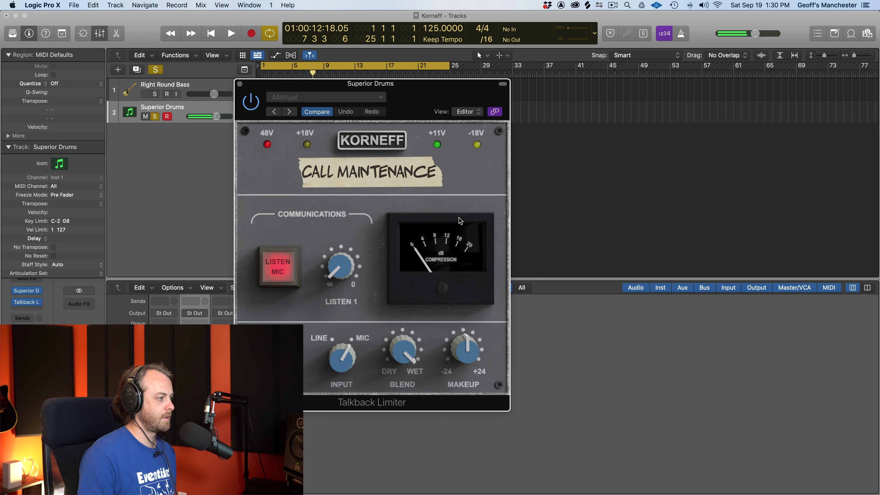
{"action": "key", "text": "space"}
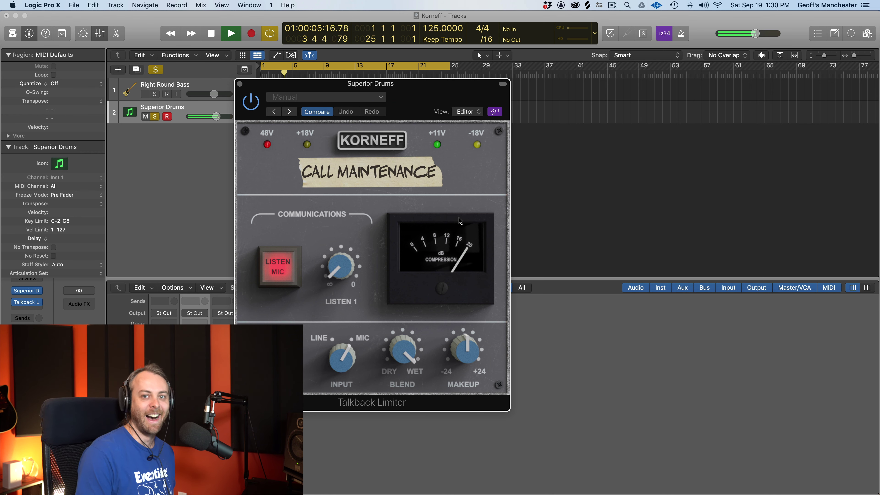
{"action": "key", "text": "space"}
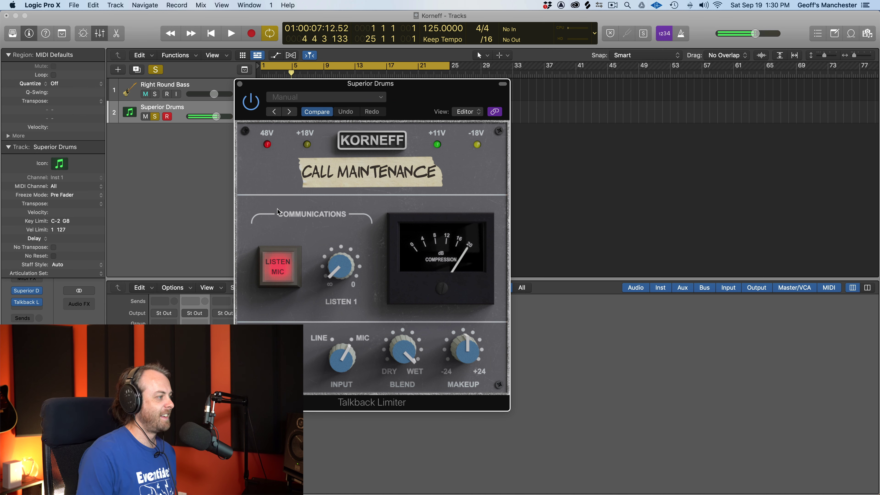
Load the Parallel King preset and move the plugin window aside
{"action": "left_click", "coordinate": [371, 172]}
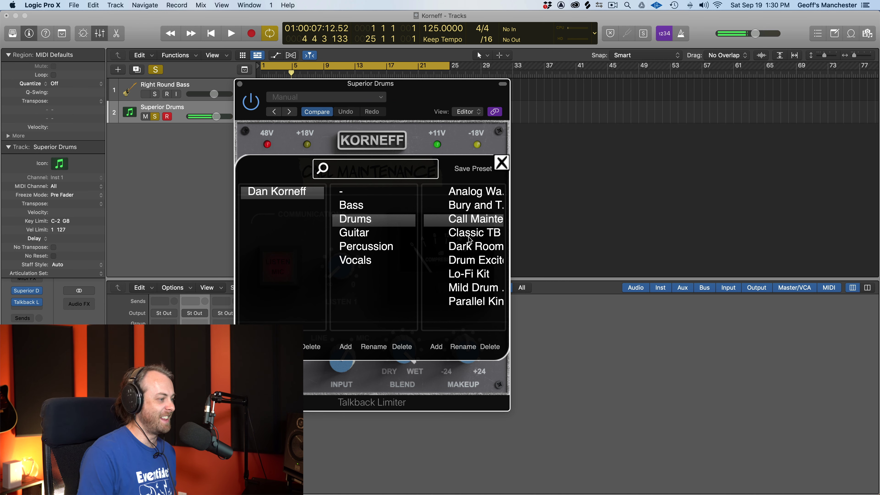
{"action": "left_click", "coordinate": [465, 301]}
{"action": "left_click_drag", "start_coordinate": [271, 85], "coordinate": [458, 86]}
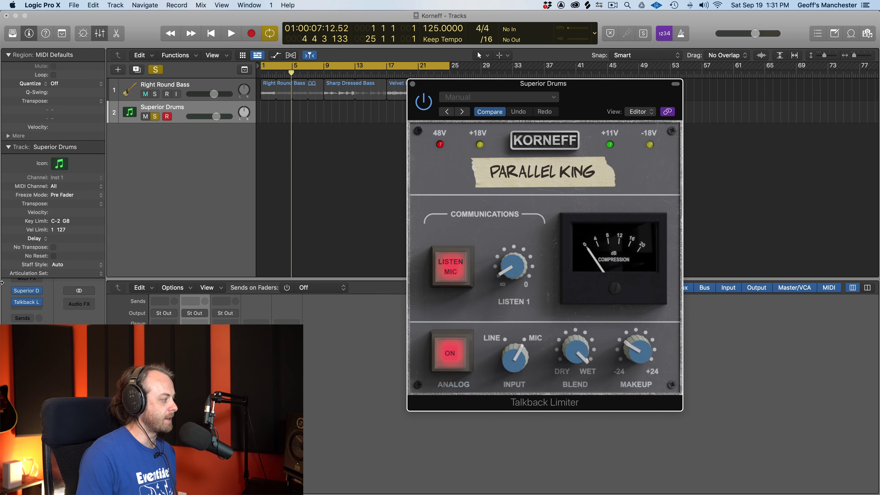
Clear the drums' insert slot to No Plug-in and send the drums to Bus 1
{"action": "left_click", "coordinate": [40, 307]}
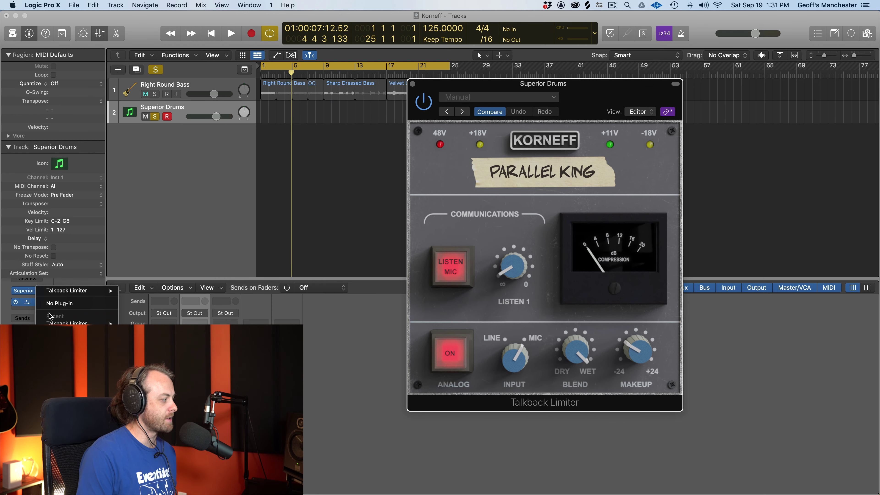
{"action": "left_click", "coordinate": [34, 320]}
{"action": "left_click", "coordinate": [35, 319]}
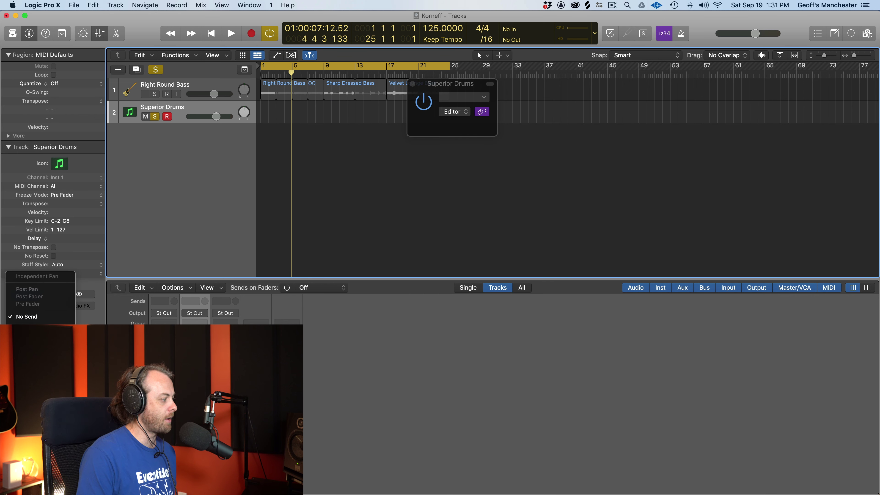
{"action": "mouse_move", "coordinate": [38, 325]}
{"action": "left_click", "coordinate": [93, 203]}
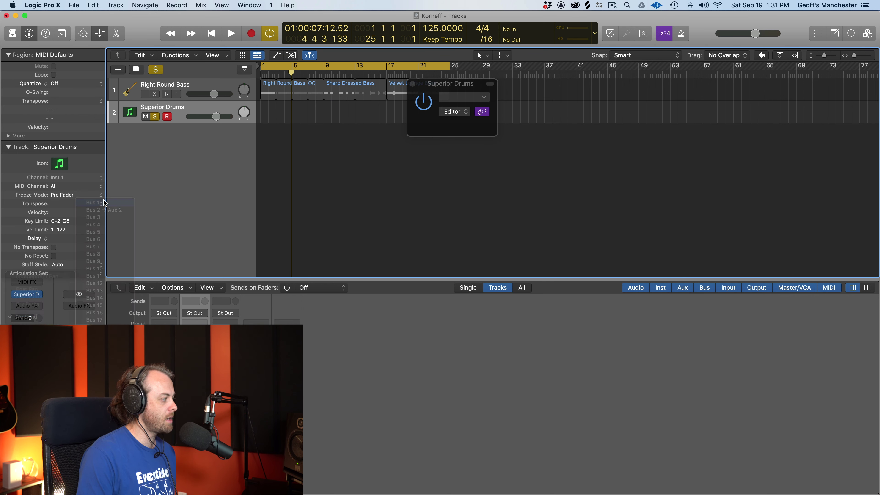
Raise the drum send level to -6.6 dB during playback and close the Aux 1 plug-in window
{"action": "key", "text": "space"}
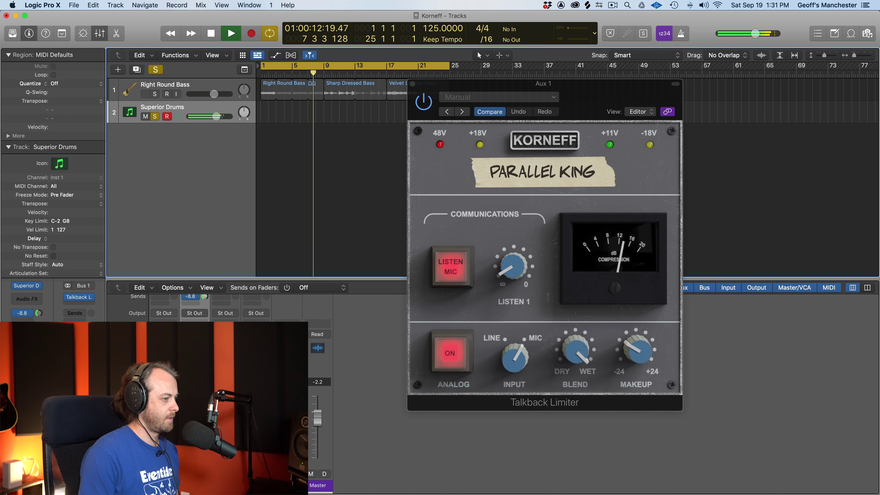
{"action": "left_click_drag", "start_coordinate": [39, 313], "coordinate": [33, 297]}
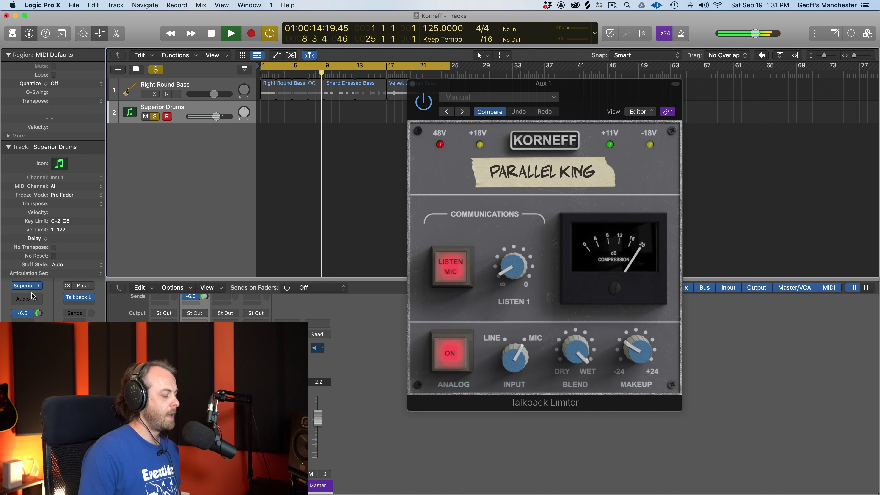
{"action": "key", "text": "space"}
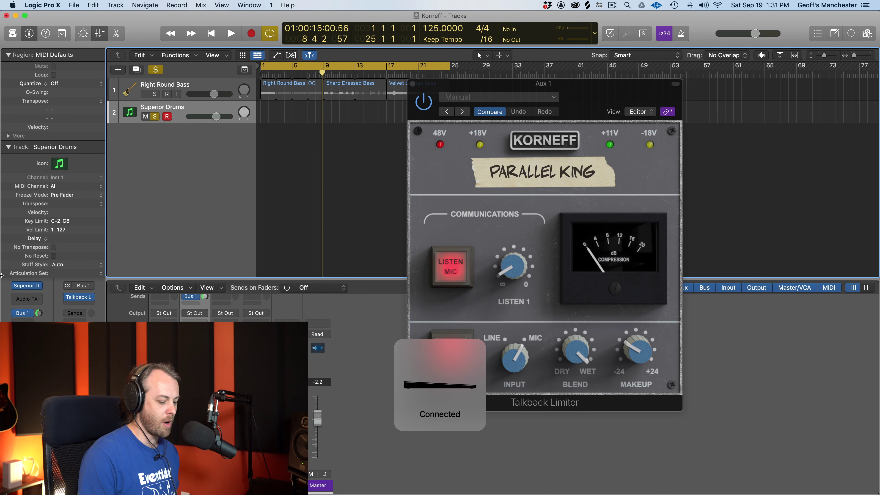
{"action": "left_click", "coordinate": [413, 84]}
Insert a Talkback Limiter on the Right Round Bass track
{"action": "key", "text": "super+a"}
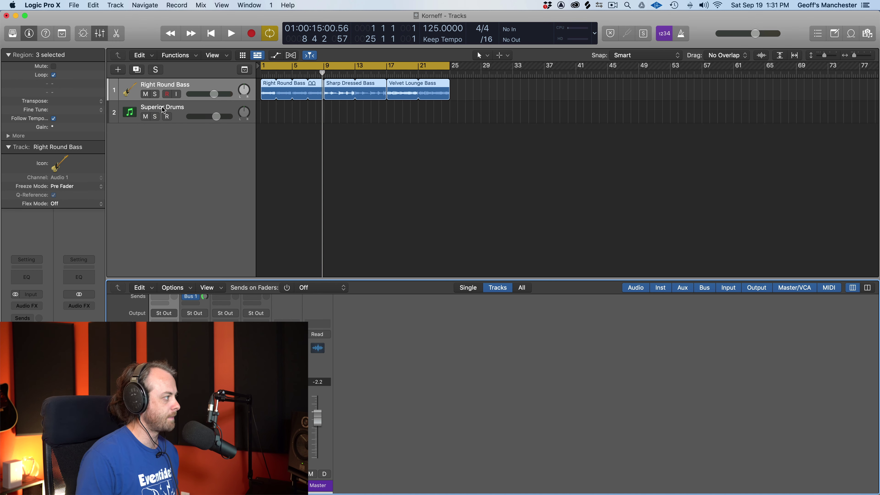
{"action": "key", "text": "space"}
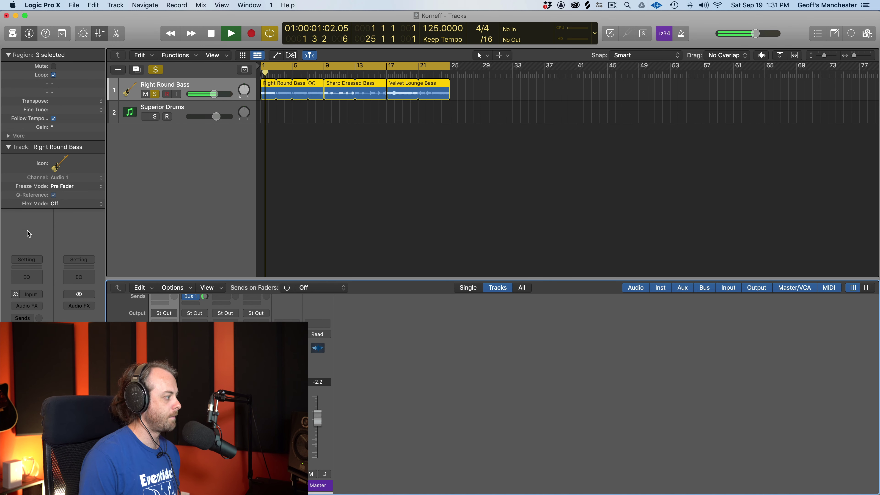
{"action": "left_click", "coordinate": [27, 306]}
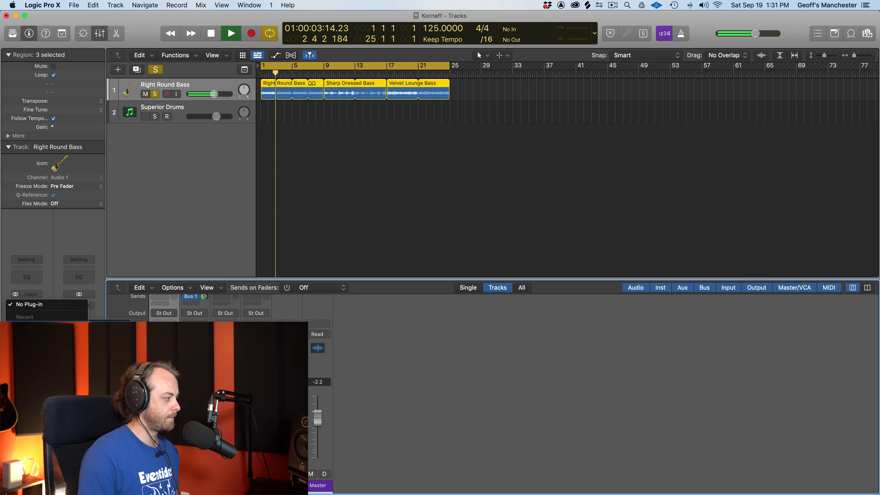
{"action": "left_click", "coordinate": [41, 343]}
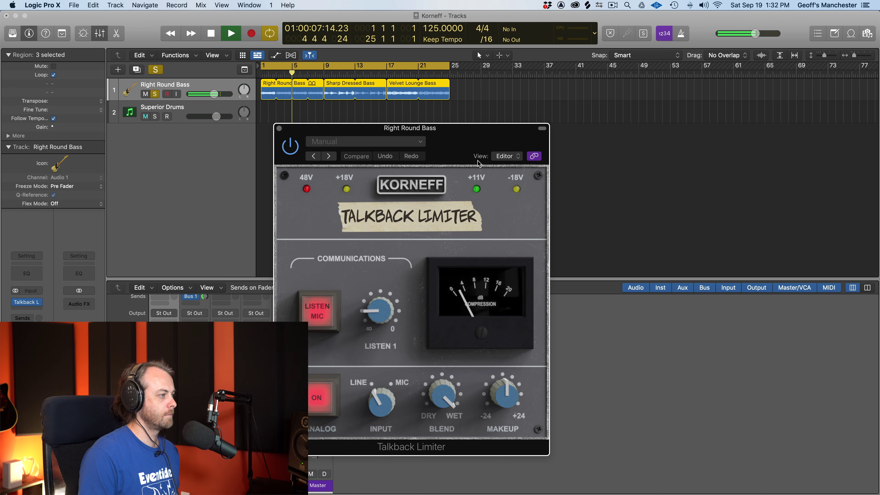
{"action": "left_click_drag", "start_coordinate": [503, 128], "coordinate": [719, 128]}
Replay the bass from the start, A/B the limiter with bypass, and flip its panel
{"action": "key", "text": "space"}
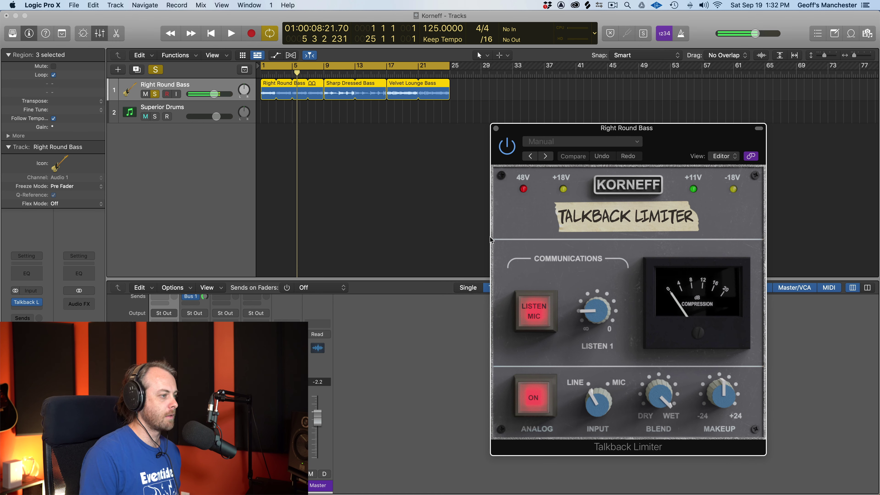
{"action": "key", "text": "Return"}
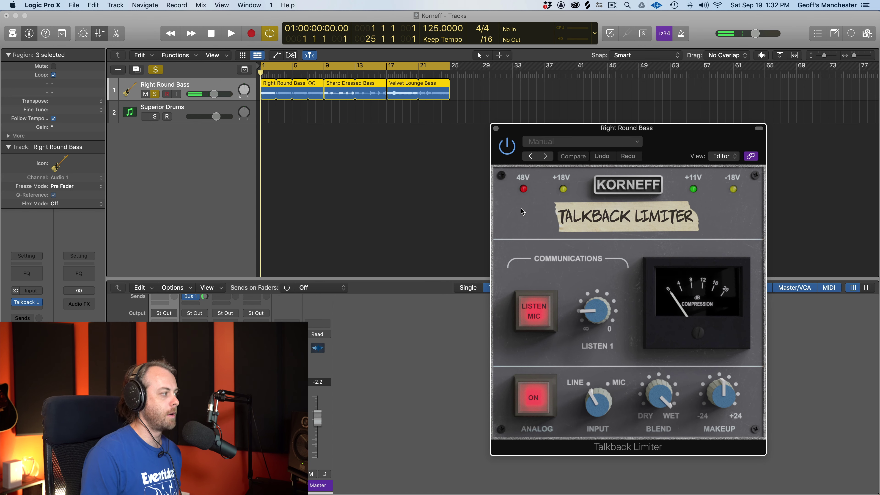
{"action": "key", "text": "space"}
{"action": "left_click", "coordinate": [505, 149]}
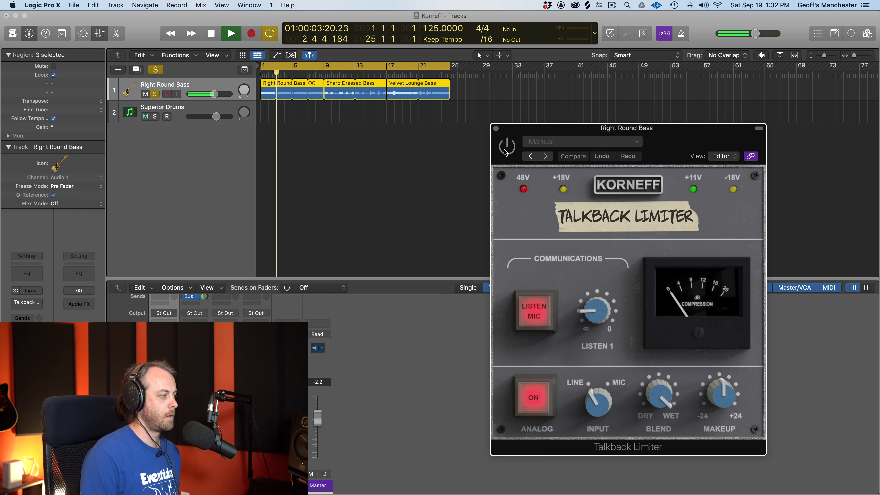
{"action": "left_click", "coordinate": [505, 150]}
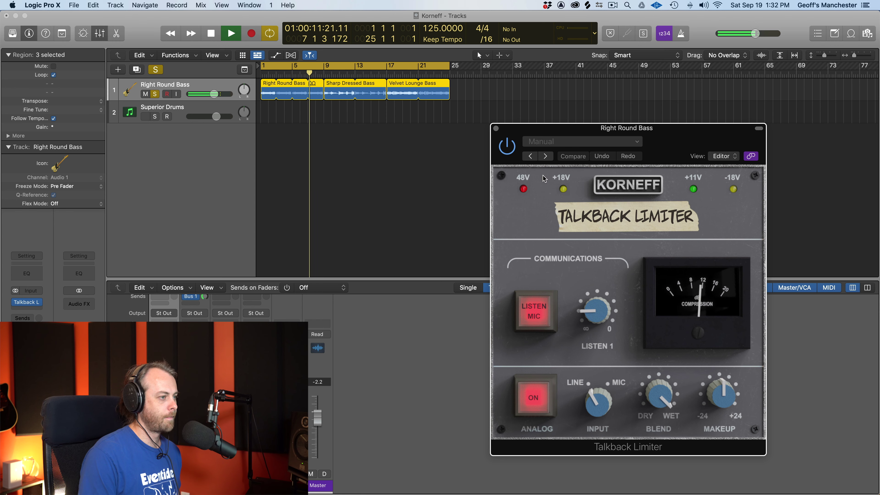
{"action": "left_click", "coordinate": [639, 188]}
{"action": "left_click", "coordinate": [639, 189]}
Load the Bass > Aggressive preset and A/B it against the dry bass
{"action": "left_click", "coordinate": [623, 216]}
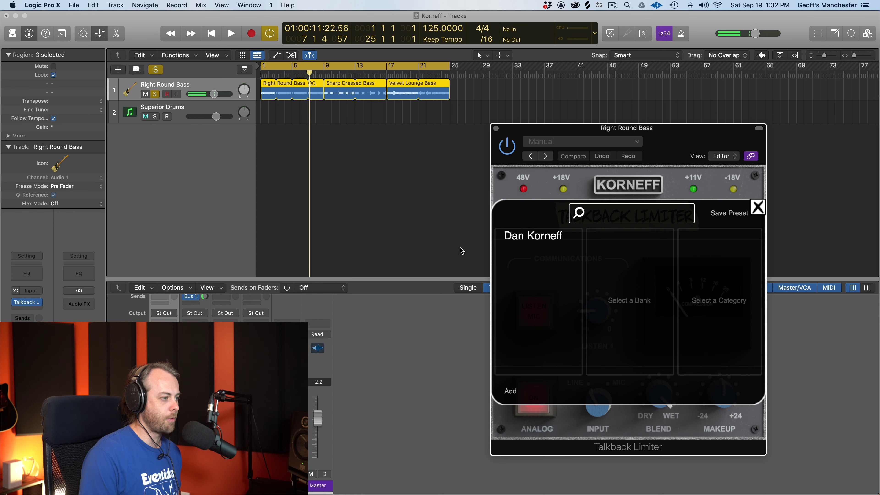
{"action": "left_click", "coordinate": [515, 237]}
{"action": "left_click", "coordinate": [622, 250]}
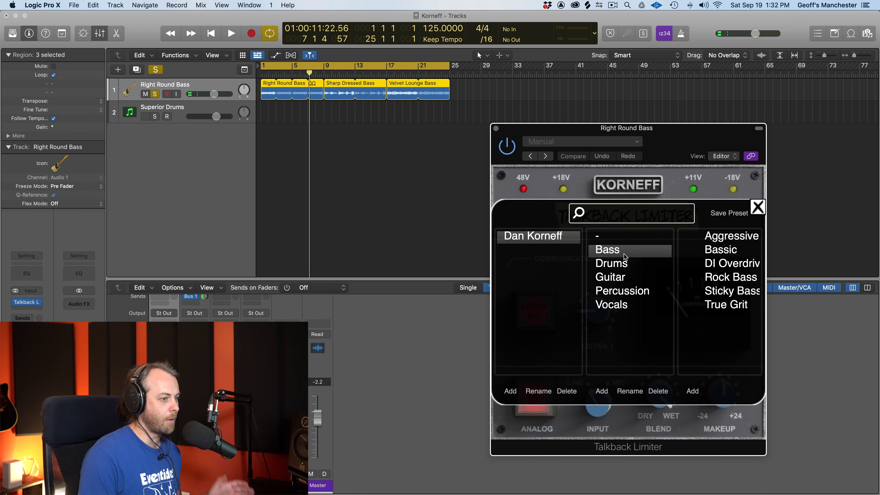
{"action": "left_click", "coordinate": [734, 241]}
{"action": "key", "text": "space"}
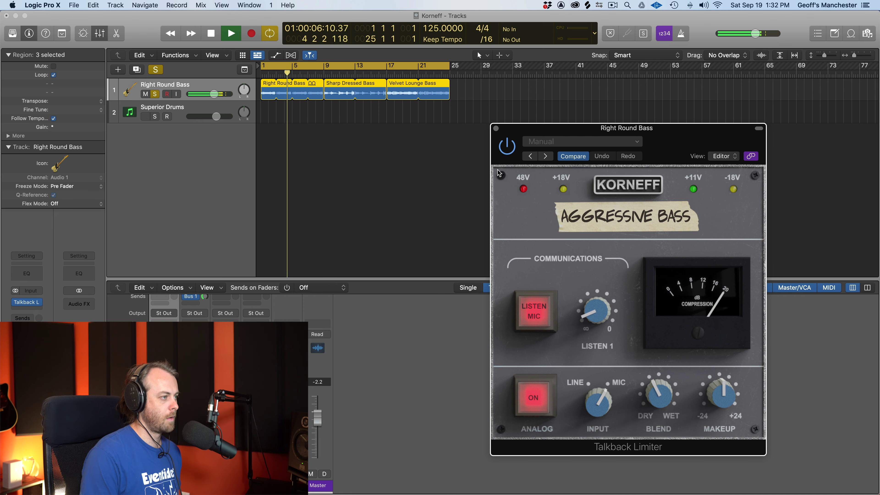
{"action": "left_click", "coordinate": [507, 145]}
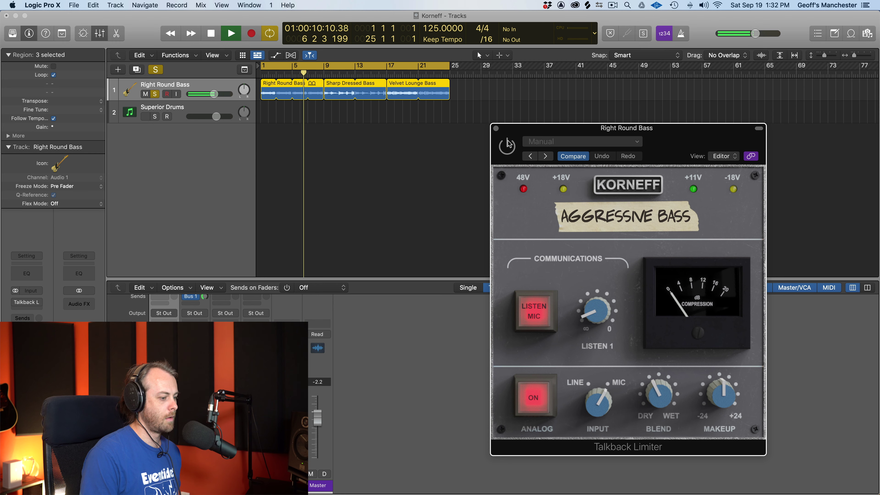
{"action": "left_click", "coordinate": [508, 141]}
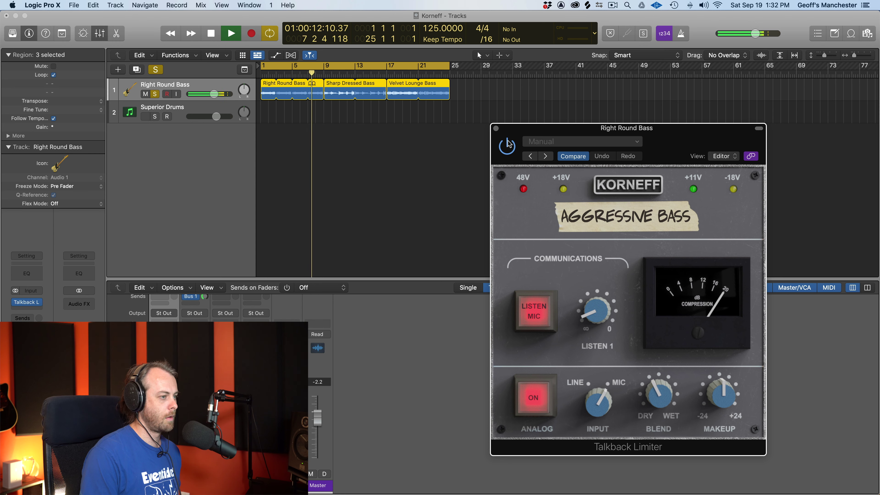
Lower the makeup gain to -6.4 dB and compare it with bypass
{"action": "left_click", "coordinate": [615, 191]}
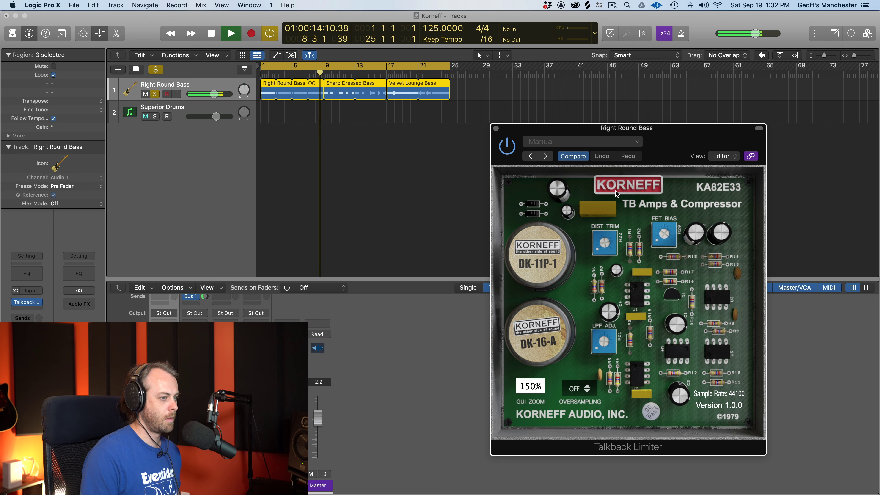
{"action": "left_click", "coordinate": [615, 190]}
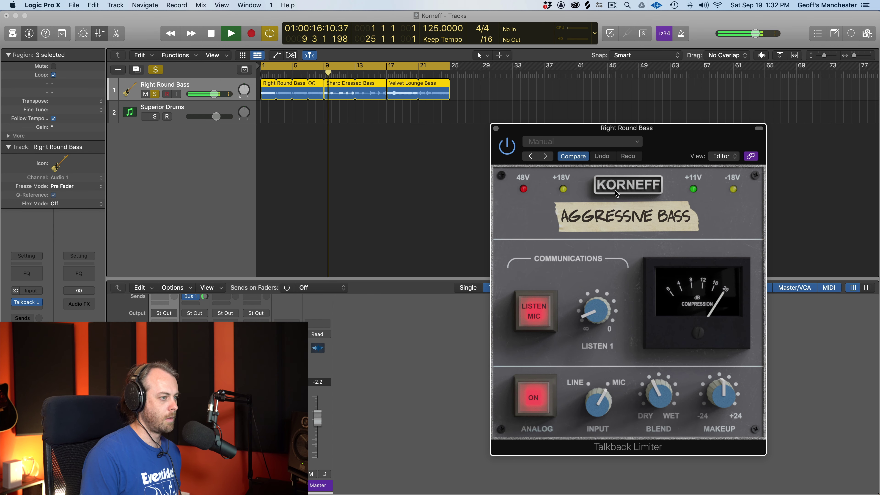
{"action": "left_click", "coordinate": [505, 155]}
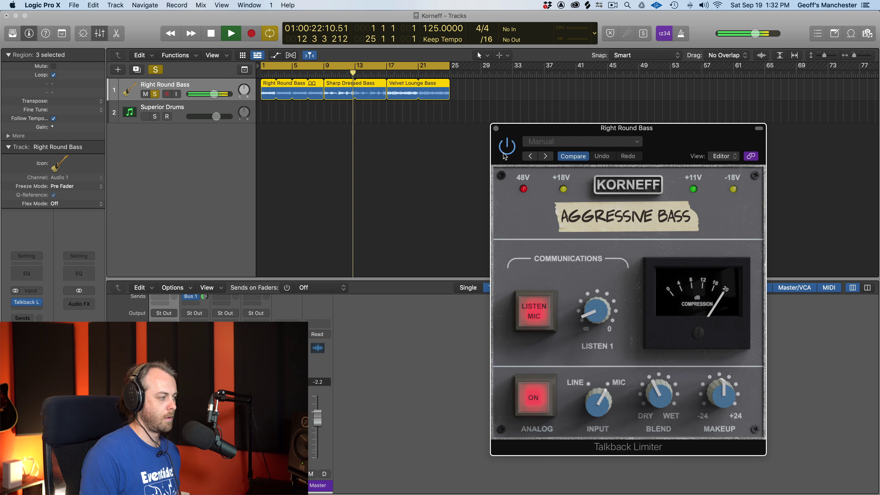
{"action": "key", "text": "space"}
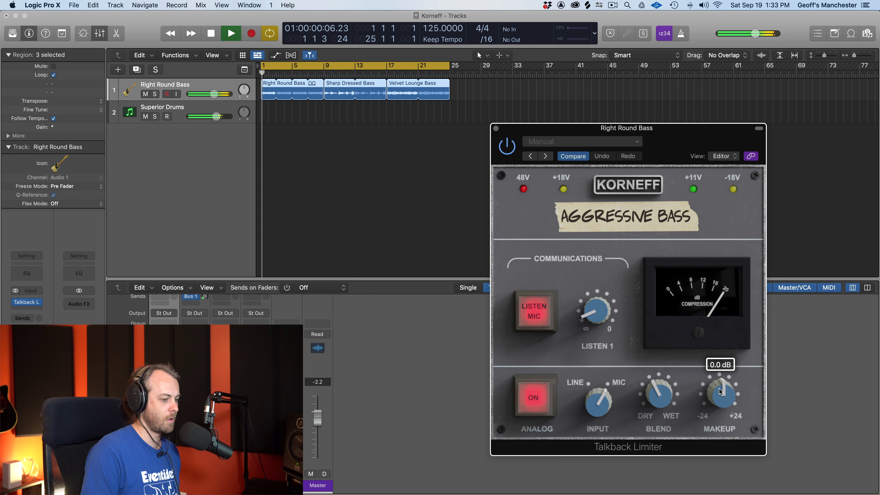
{"action": "left_click_drag", "start_coordinate": [721, 391], "coordinate": [700, 397]}
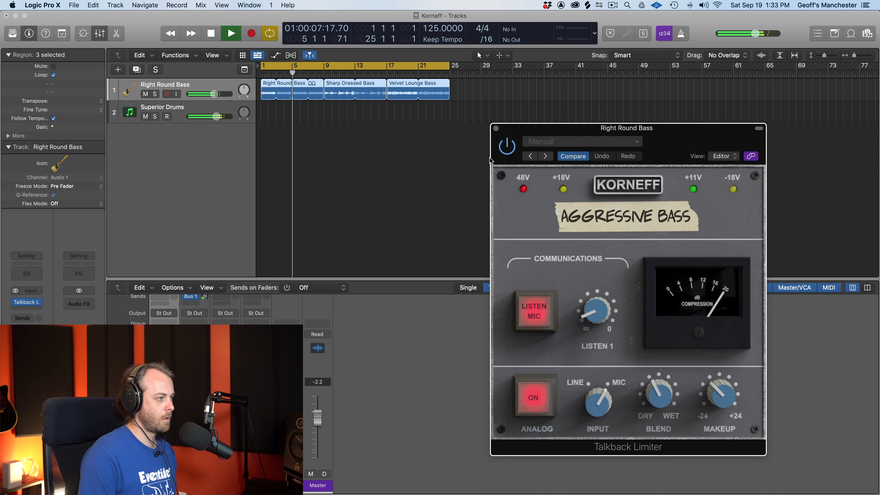
{"action": "left_click", "coordinate": [504, 156]}
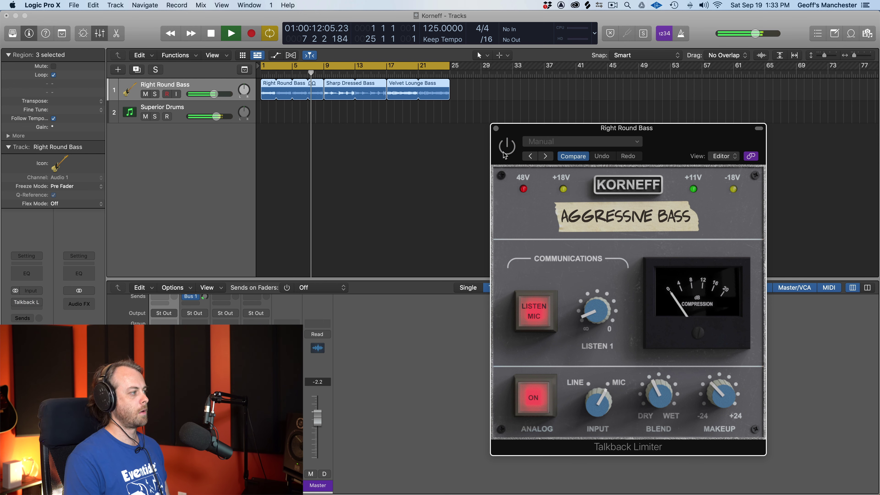
{"action": "left_click", "coordinate": [504, 155]}
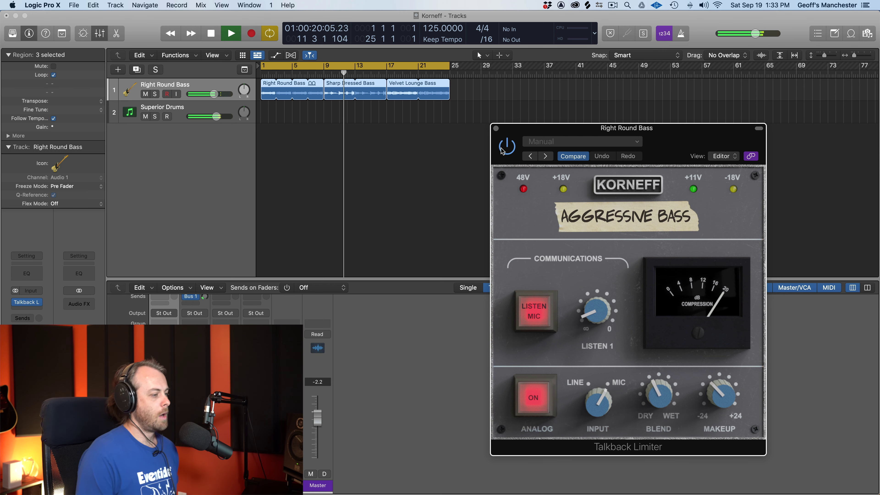
{"action": "key", "text": "space"}
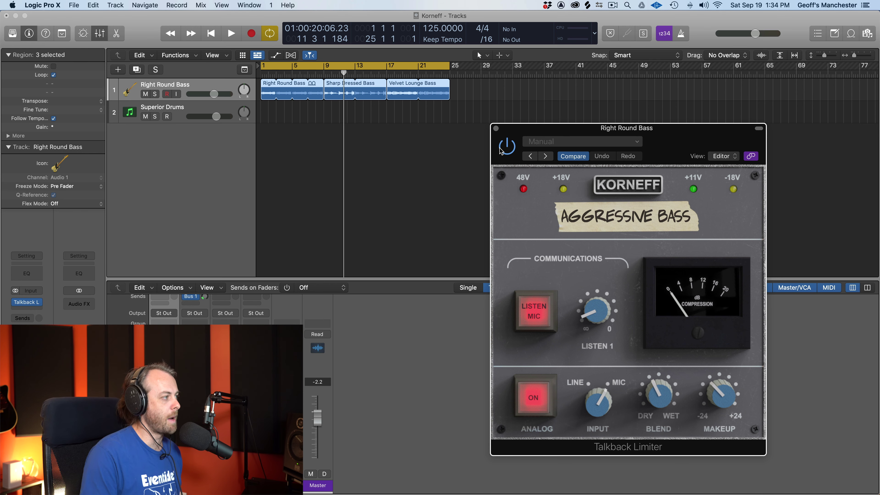
Solo the Right Round Bass track and load the Bassic preset while playing
{"action": "left_click", "coordinate": [629, 226]}
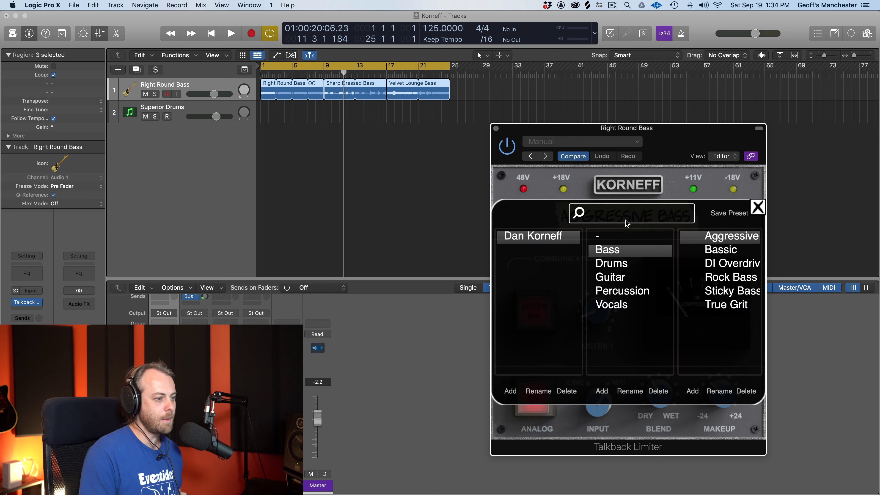
{"action": "key", "text": "s"}
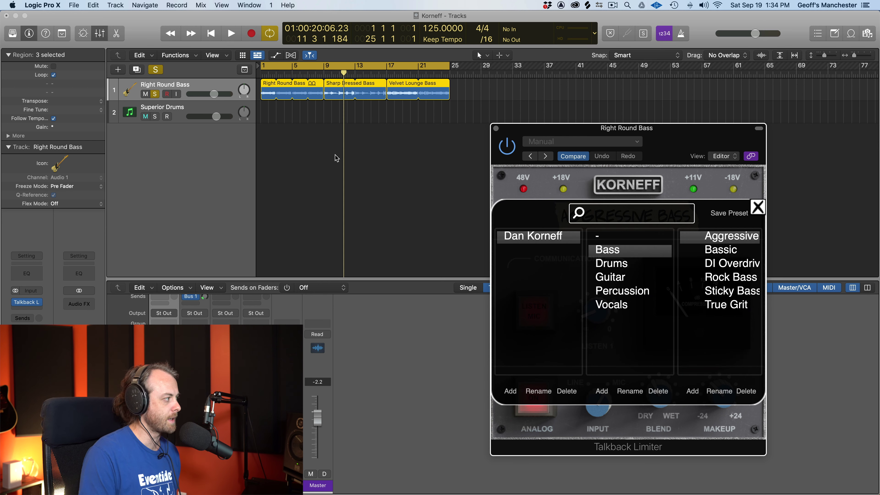
{"action": "key", "text": "space"}
{"action": "left_click", "coordinate": [689, 253]}
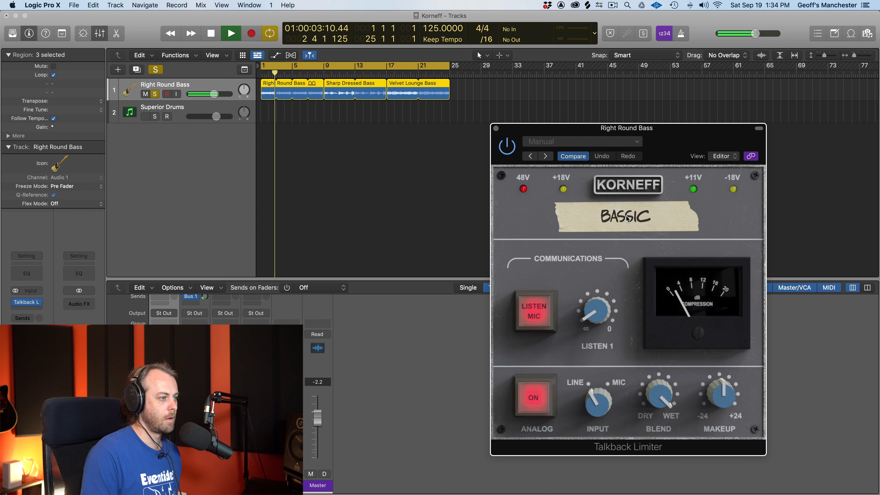
Compare Bassic against bypass, then show the limiter's circuit-board back panel
{"action": "left_click", "coordinate": [507, 149]}
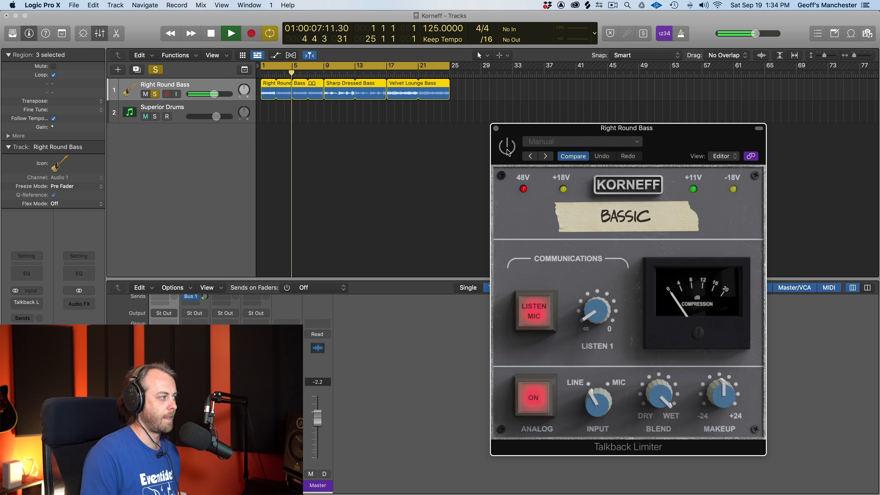
{"action": "left_click", "coordinate": [507, 149]}
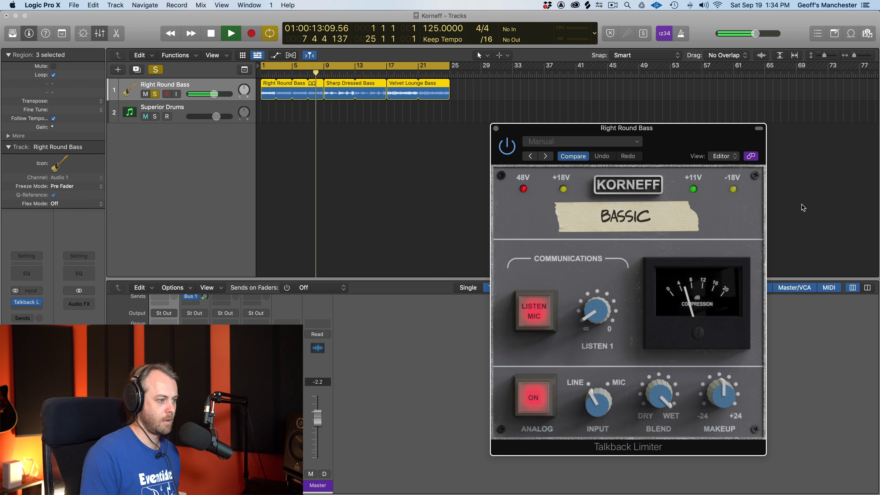
{"action": "key", "text": "space"}
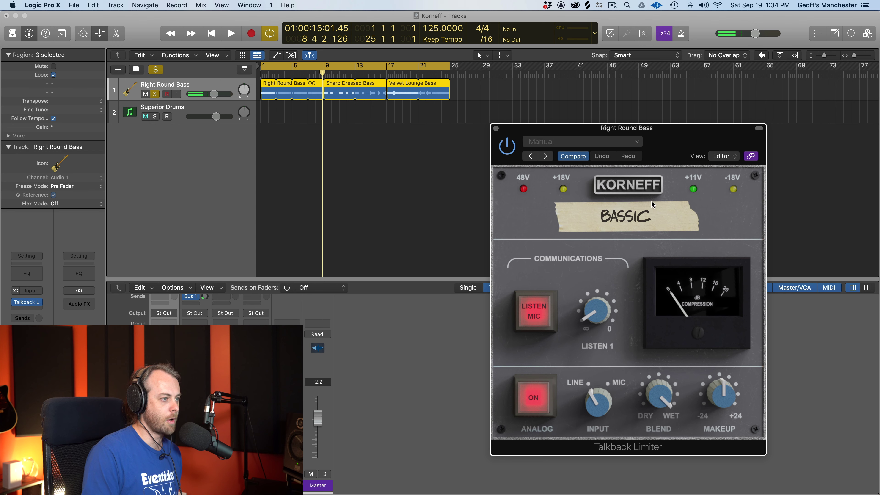
{"action": "left_click", "coordinate": [634, 190]}
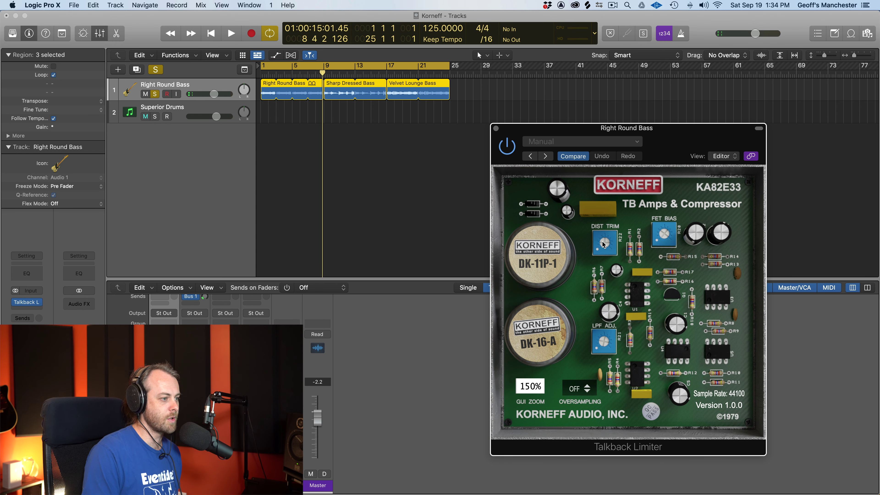
Tweak the back-panel DIST TRIM to 12.5 dB, plus FET BIAS and LPF ADJ
{"action": "key", "text": "space"}
{"action": "left_click_drag", "start_coordinate": [605, 246], "coordinate": [607, 187]}
{"action": "left_click_drag", "start_coordinate": [604, 240], "coordinate": [602, 256]}
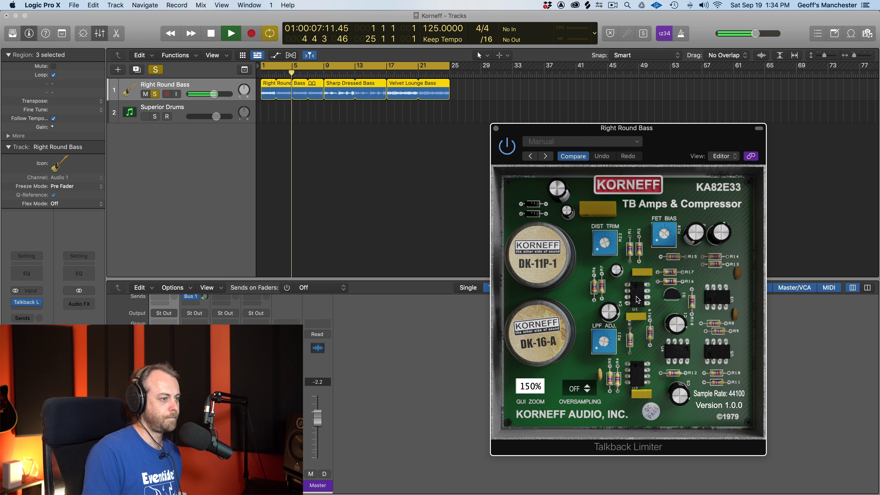
{"action": "left_click_drag", "start_coordinate": [664, 232], "coordinate": [662, 226]}
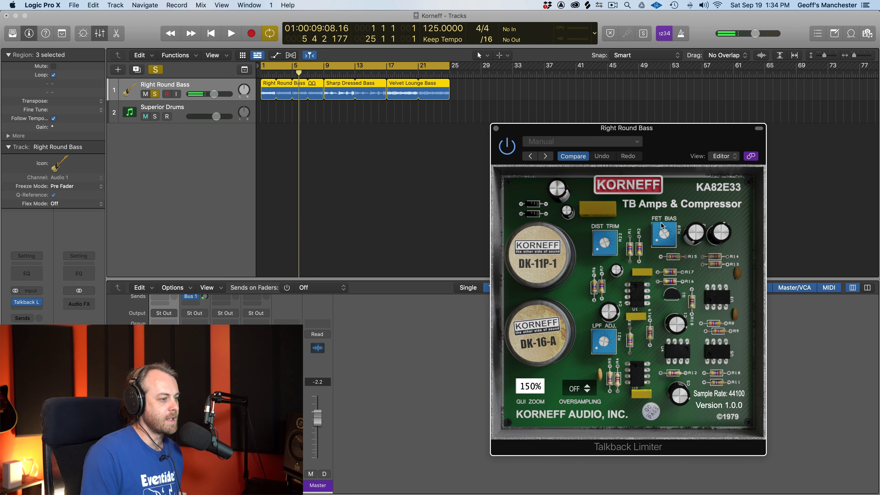
{"action": "key", "text": "space"}
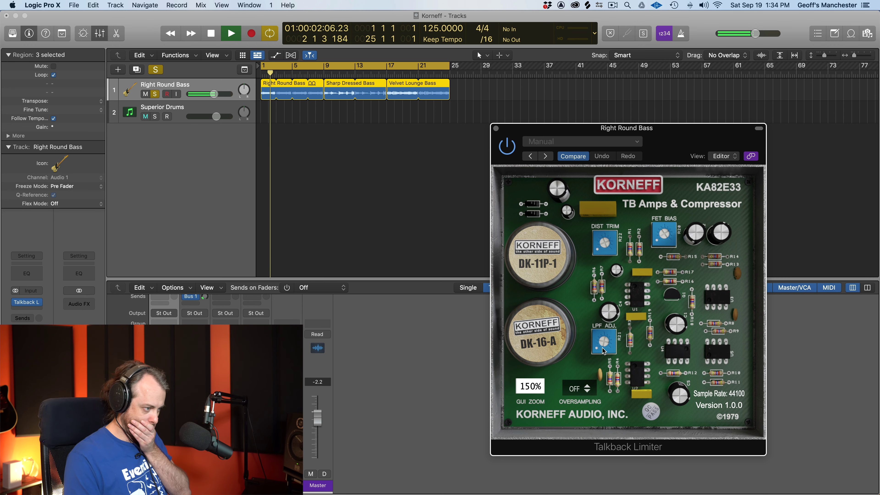
{"action": "left_click_drag", "start_coordinate": [603, 350], "coordinate": [603, 332]}
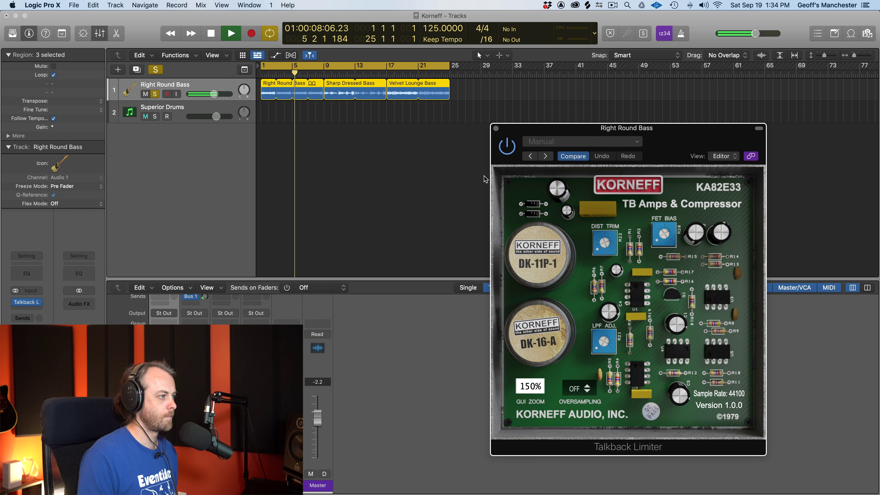
Unsolo the bass, A/B the limiter, and nudge its front-panel makeup gain
{"action": "left_click", "coordinate": [505, 150]}
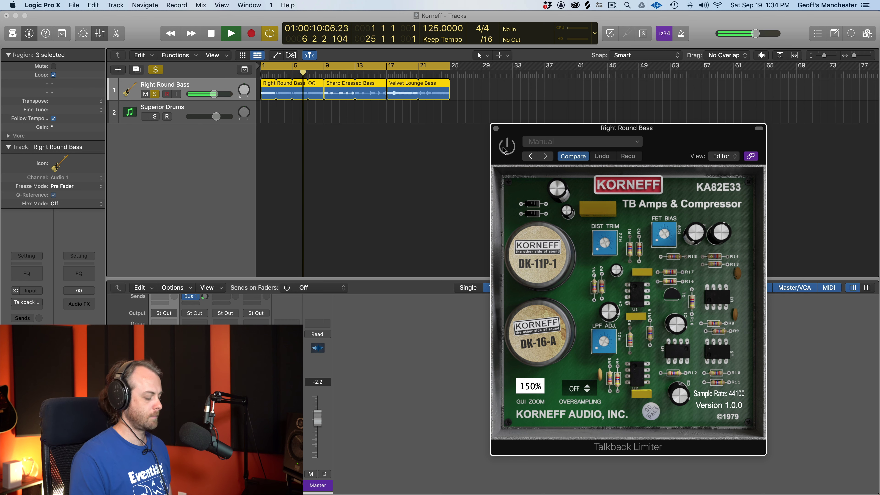
{"action": "key", "text": "s"}
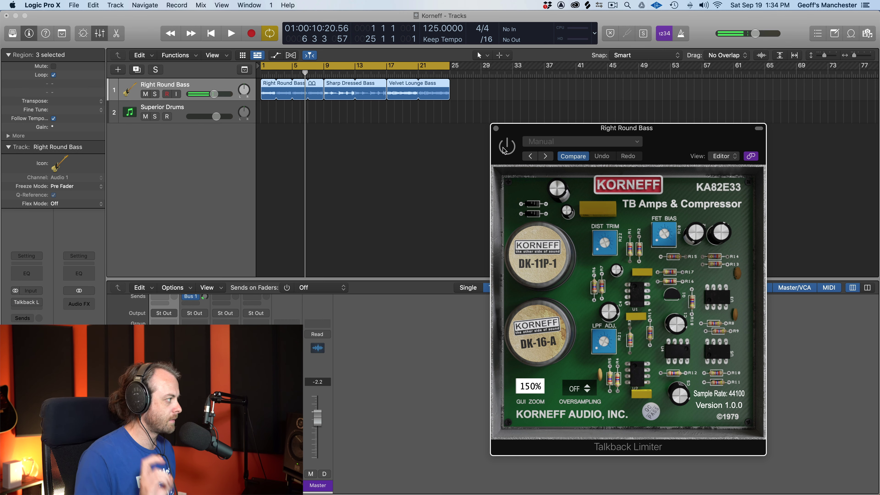
{"action": "key", "text": "space"}
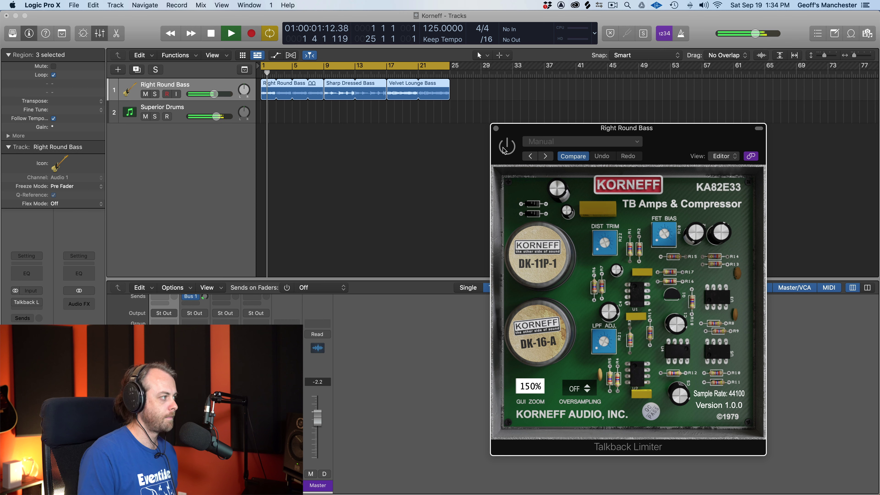
{"action": "left_click", "coordinate": [505, 150]}
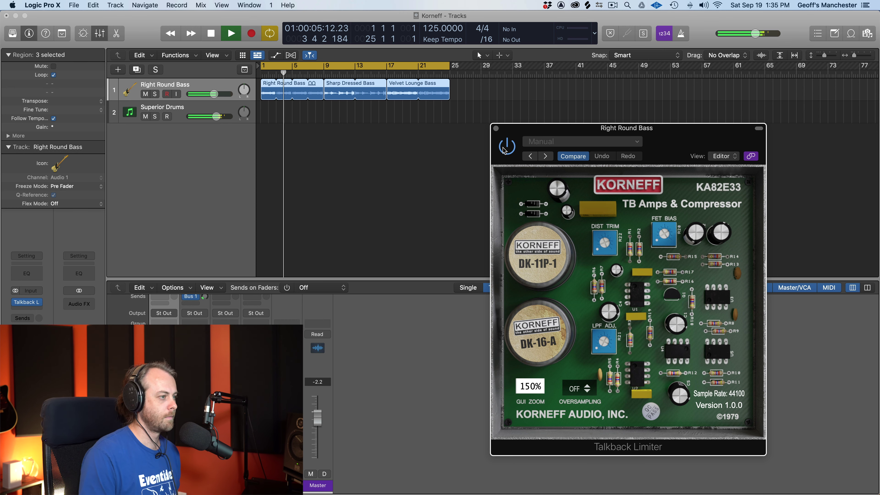
{"action": "left_click", "coordinate": [616, 187]}
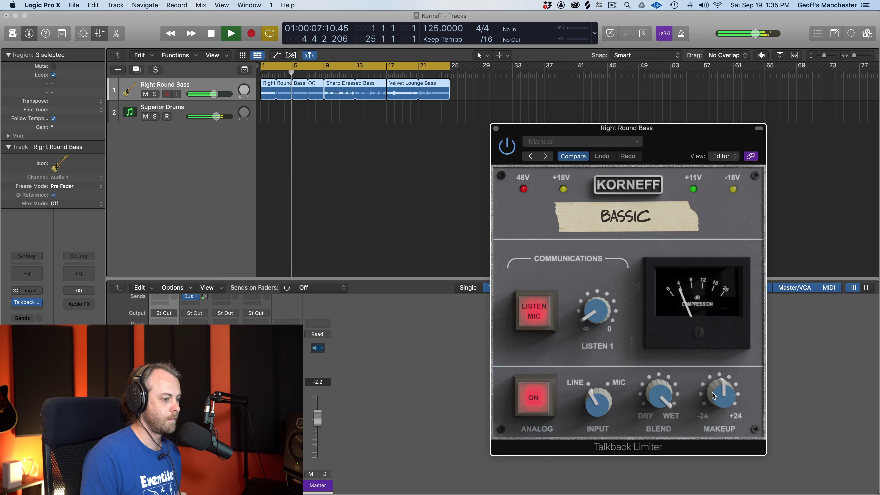
{"action": "left_click_drag", "start_coordinate": [716, 396], "coordinate": [687, 376]}
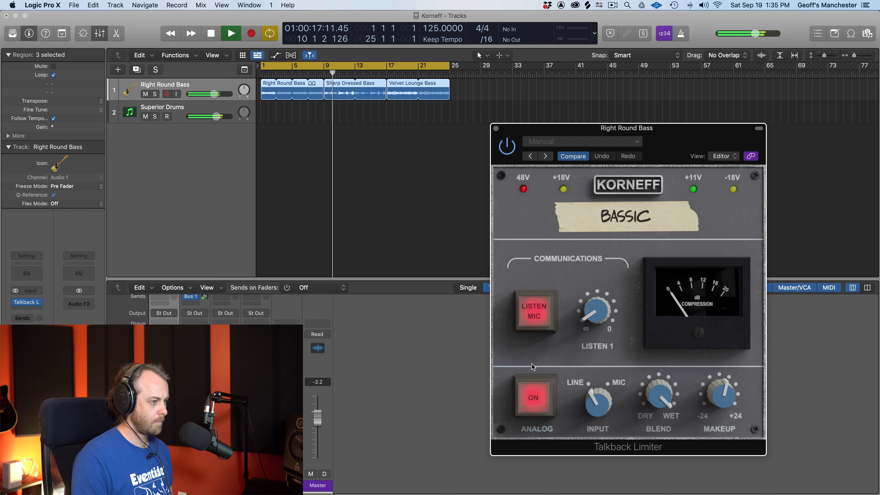
{"action": "key", "text": "space"}
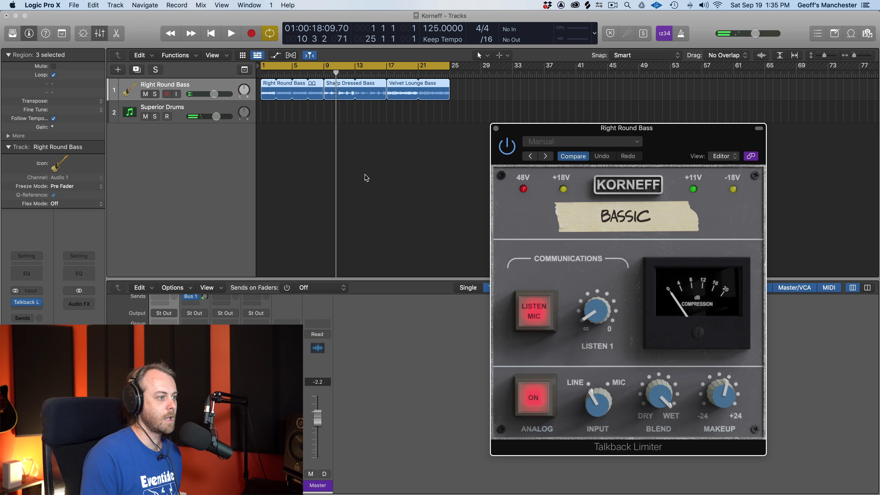
{"action": "left_click", "coordinate": [619, 223]}
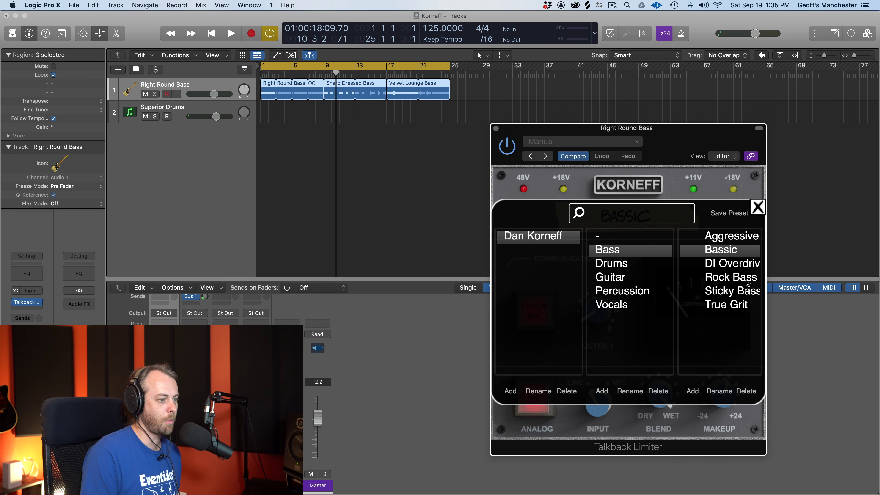
Play the bass with DI Overdrive, pulling Listen 1 toward infinity and makeup to -1.9 dB
{"action": "left_click", "coordinate": [732, 263]}
{"action": "key", "text": "space"}
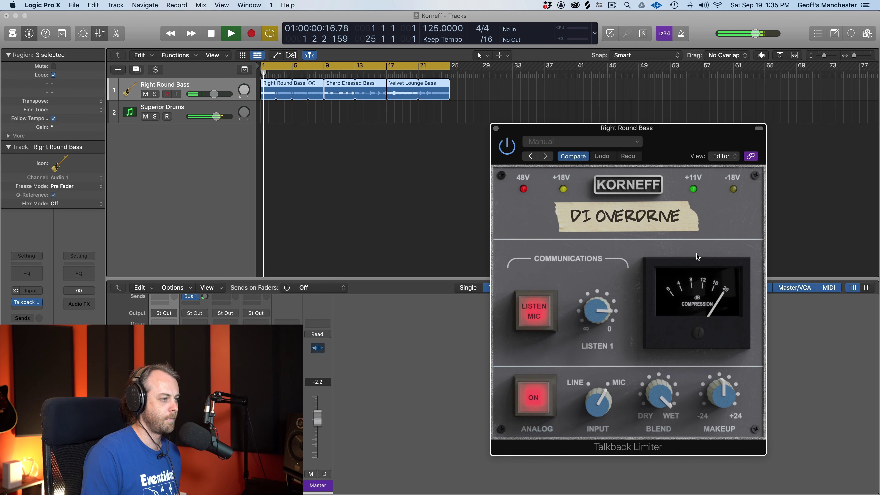
{"action": "key", "text": "XF86AudioRaiseVolume"}
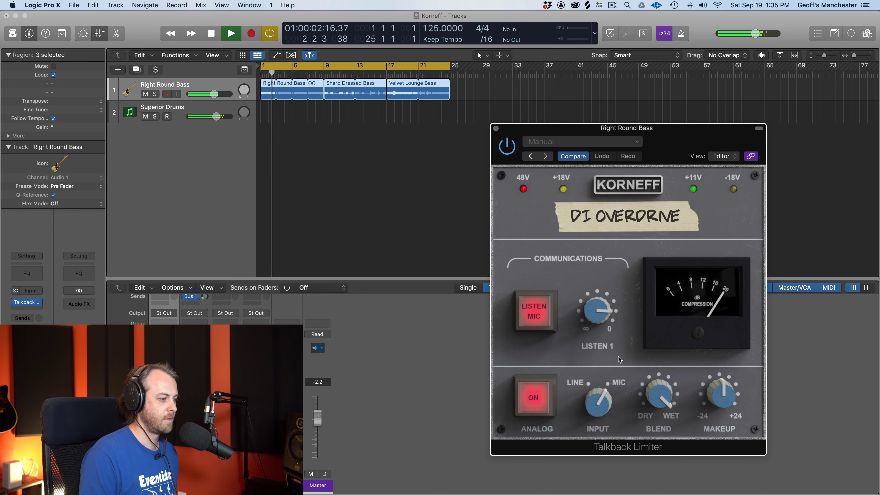
{"action": "mouse_move", "coordinate": [593, 320]}
{"action": "left_mouse_down"}
{"action": "mouse_move", "coordinate": [600, 417]}
{"action": "mouse_move", "coordinate": [582, 308]}
{"action": "left_mouse_up"}
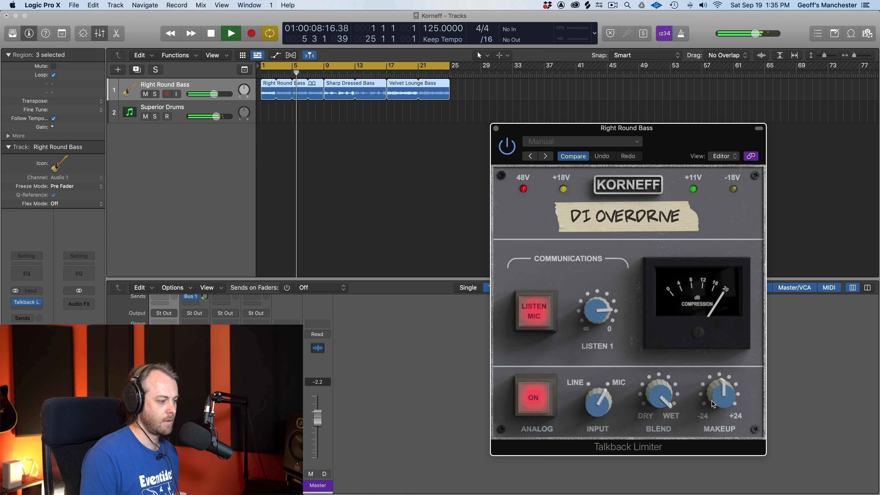
{"action": "left_click_drag", "start_coordinate": [711, 401], "coordinate": [712, 406]}
Load Rock Bass on the bass limiter, set makeup to 2.5 dB, and enable ANALOG
{"action": "left_click", "coordinate": [668, 208]}
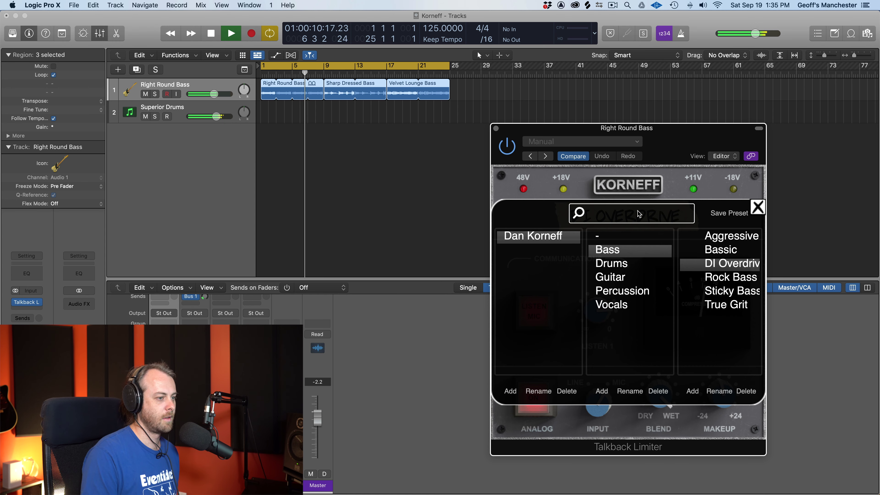
{"action": "key", "text": "space"}
{"action": "left_click", "coordinate": [721, 277]}
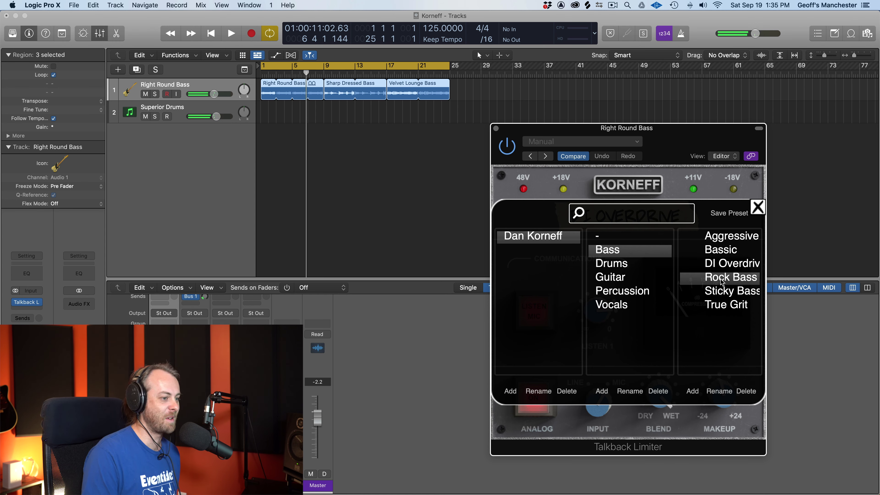
{"action": "key", "text": "space"}
{"action": "left_click", "coordinate": [721, 277]}
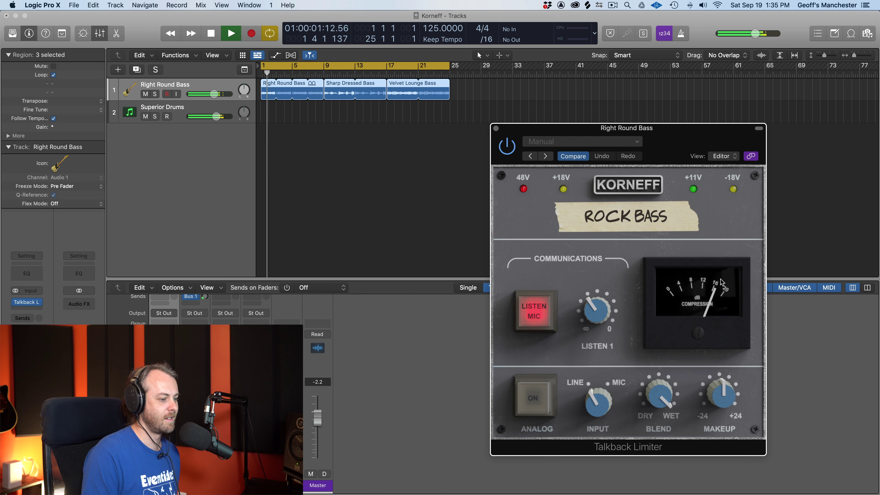
{"action": "left_click_drag", "start_coordinate": [717, 404], "coordinate": [716, 395]}
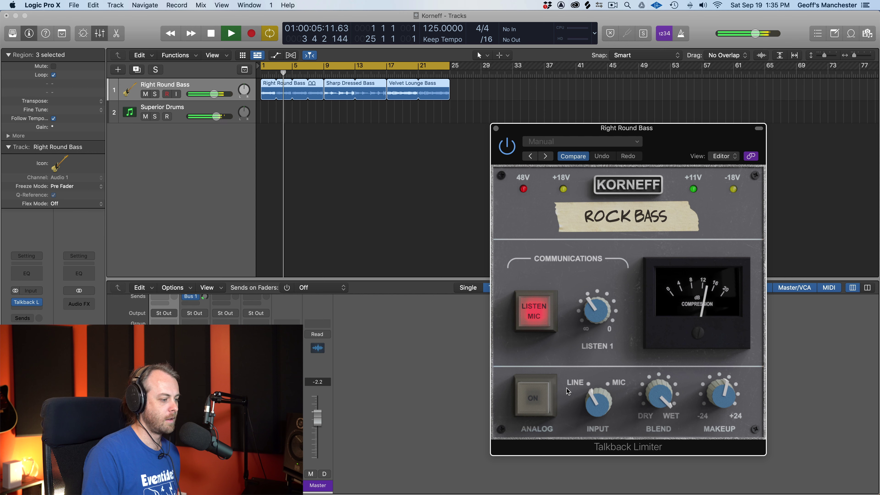
{"action": "left_click", "coordinate": [522, 398]}
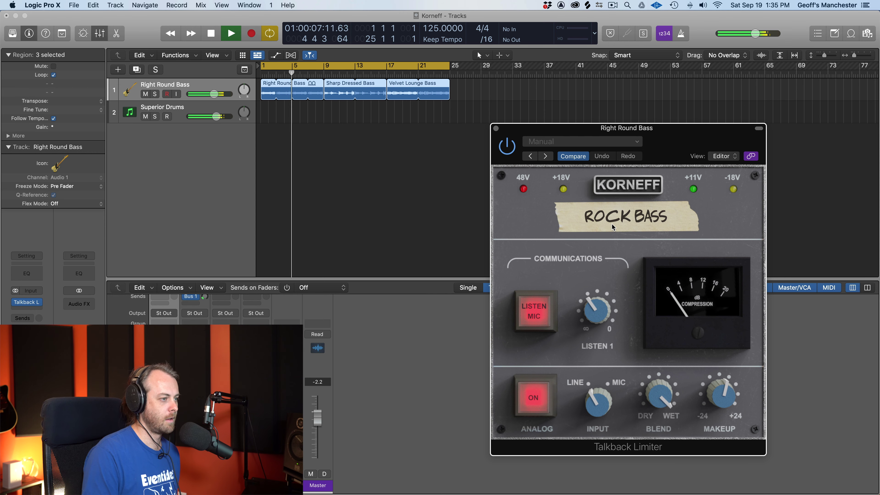
{"action": "key", "text": "space"}
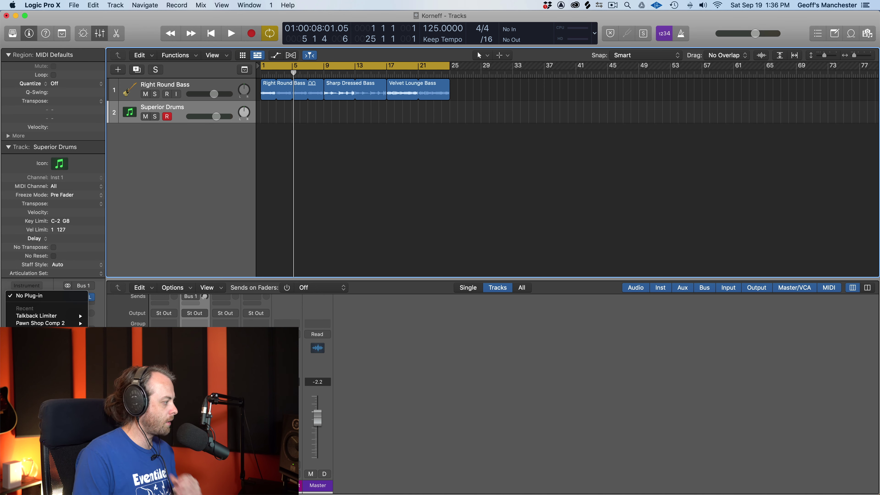
Reposition the Pawn Shop Comp 2 window on Superior Drums and solo the drums
{"action": "key", "text": "Escape"}
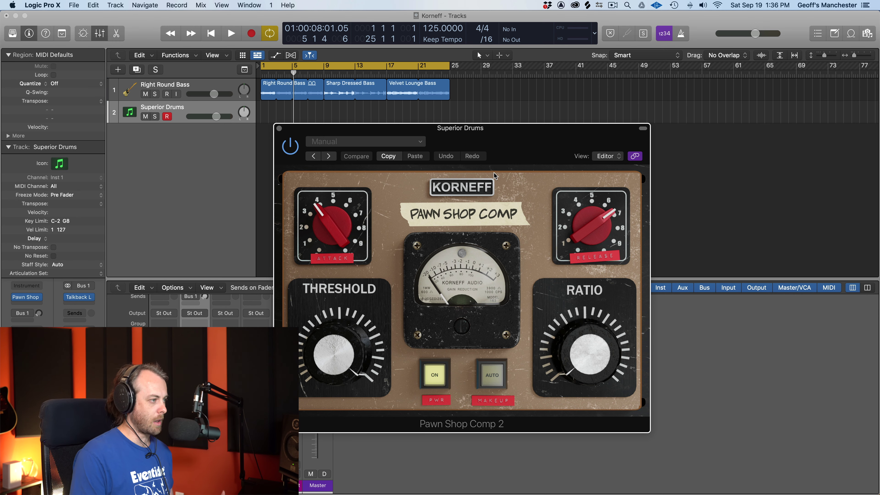
{"action": "left_click_drag", "start_coordinate": [547, 148], "coordinate": [651, 118]}
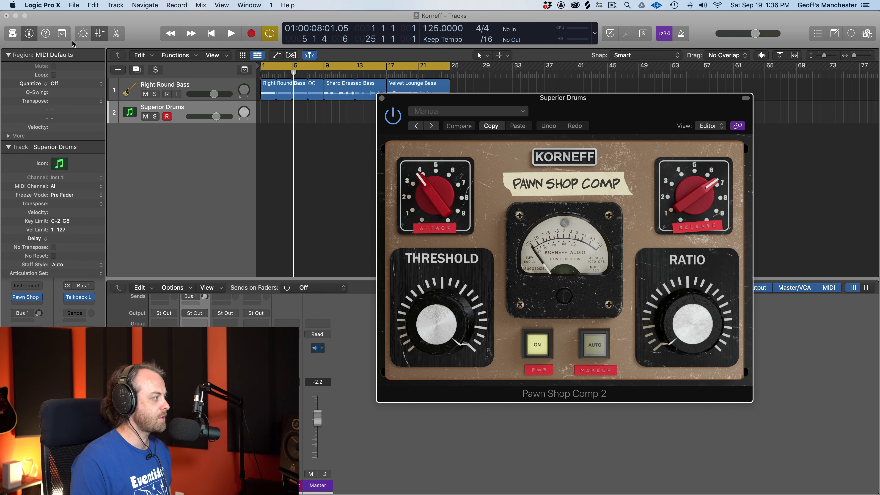
{"action": "left_click", "coordinate": [175, 111]}
{"action": "key", "text": "s"}
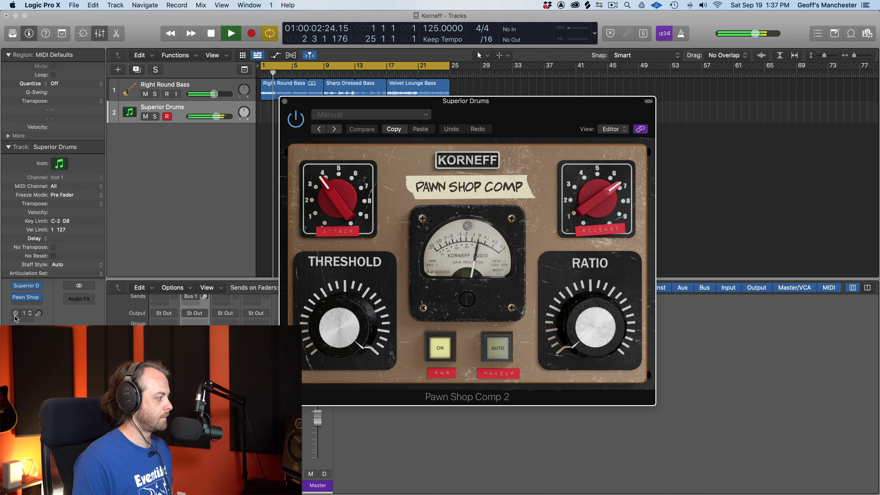
{"action": "left_click", "coordinate": [25, 298]}
{"action": "left_click", "coordinate": [26, 299]}
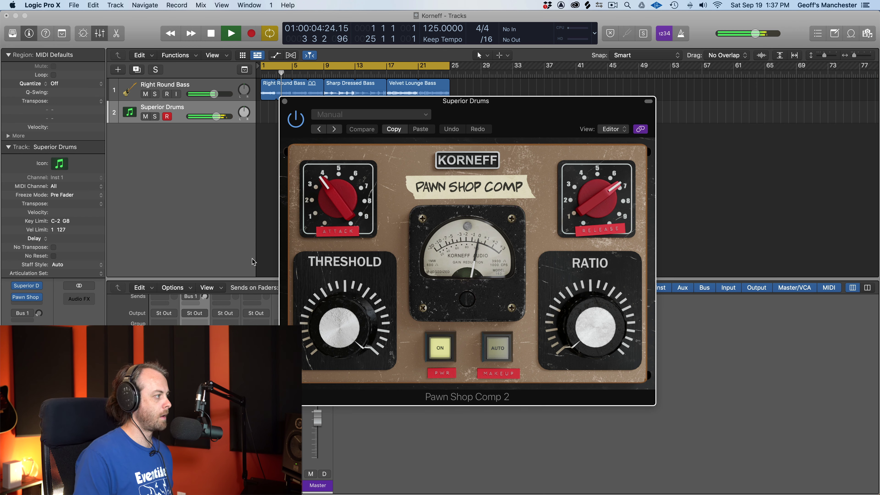
Power on Pawn Shop Comp 2 during playback and lower its threshold
{"action": "key", "text": "s"}
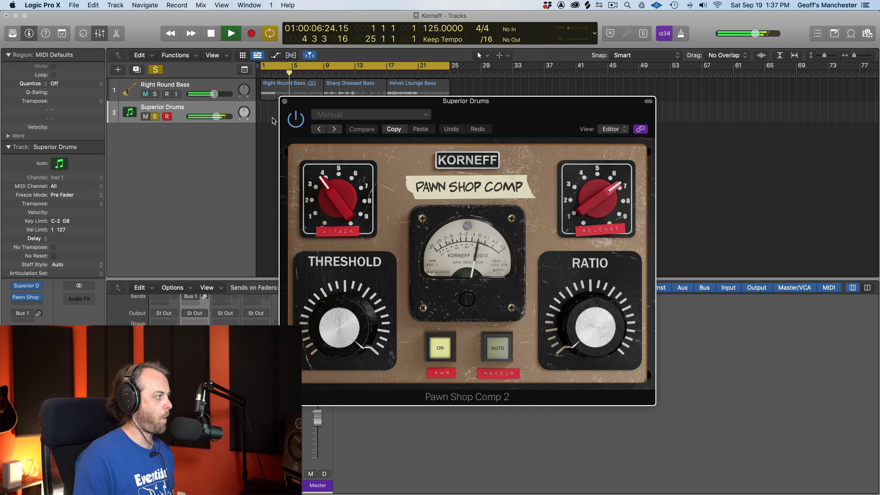
{"action": "key", "text": "Up"}
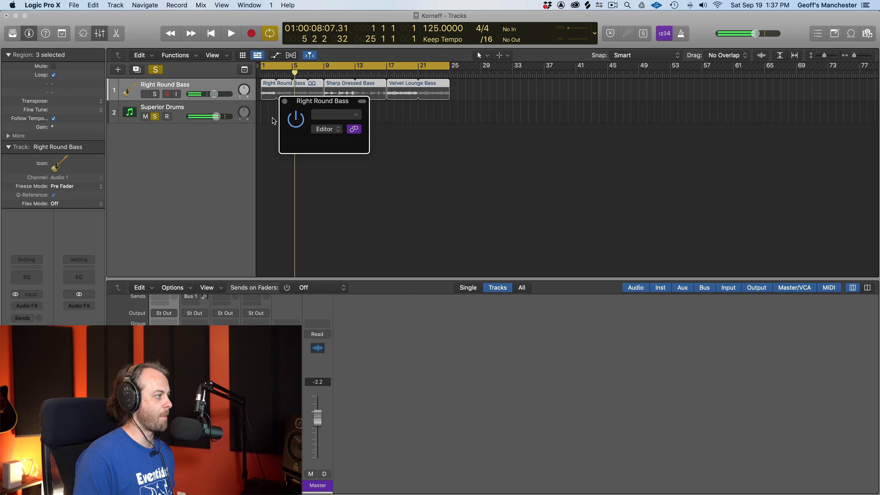
{"action": "key", "text": "Down"}
{"action": "key", "text": "space"}
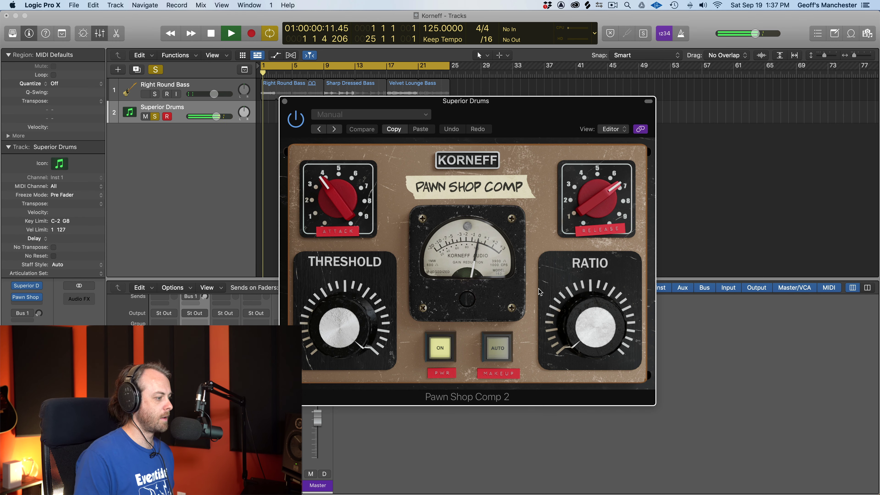
{"action": "left_click", "coordinate": [434, 354]}
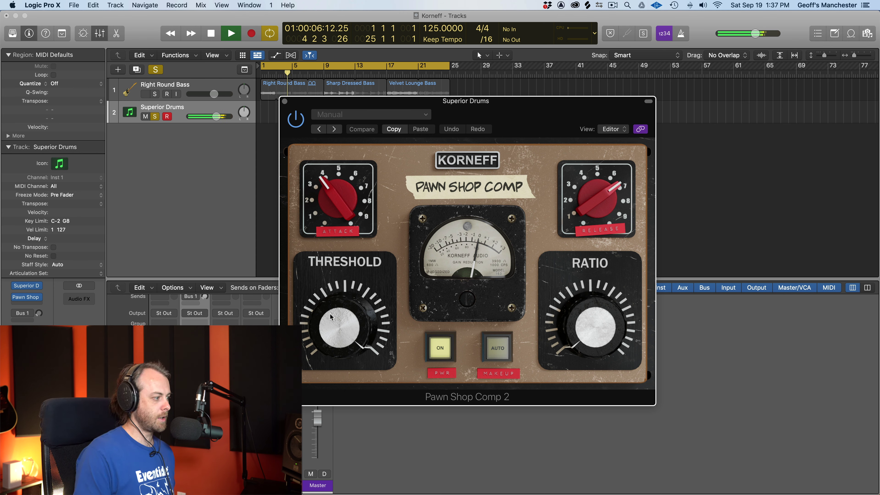
{"action": "key", "text": "space"}
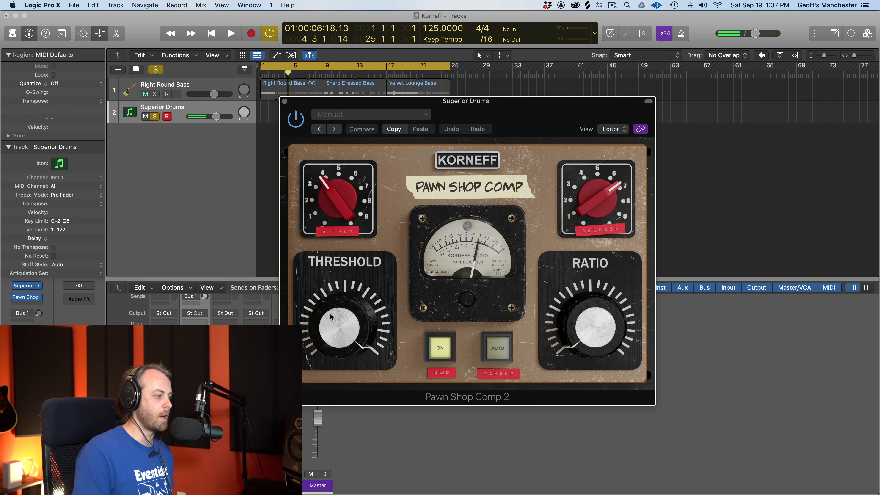
{"action": "key", "text": "space"}
{"action": "left_click_drag", "start_coordinate": [329, 313], "coordinate": [319, 349]}
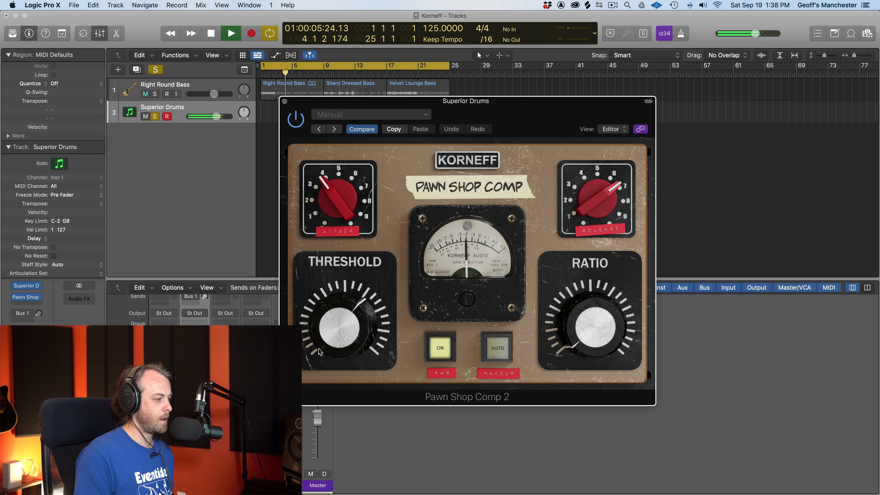
Enable auto makeup gain, drop threshold to about -28 dB, and set attack near 16 ms
{"action": "left_click", "coordinate": [504, 349]}
{"action": "key", "text": "space"}
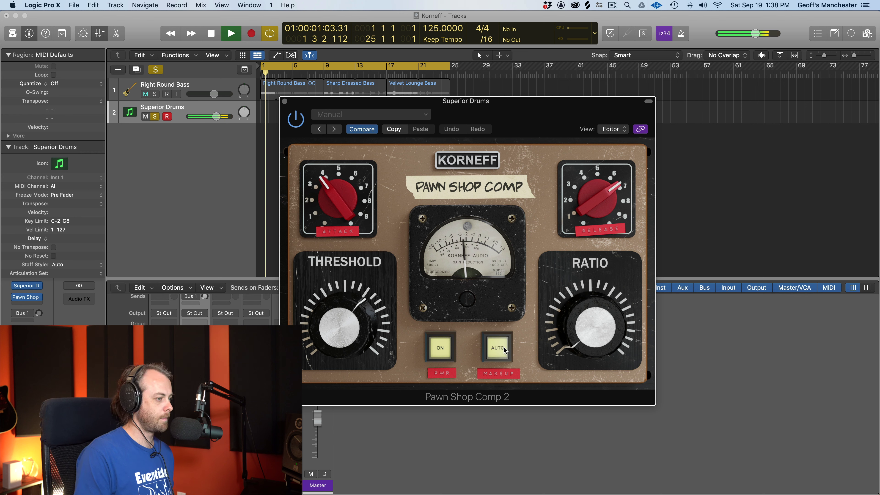
{"action": "left_click_drag", "start_coordinate": [327, 334], "coordinate": [327, 338]}
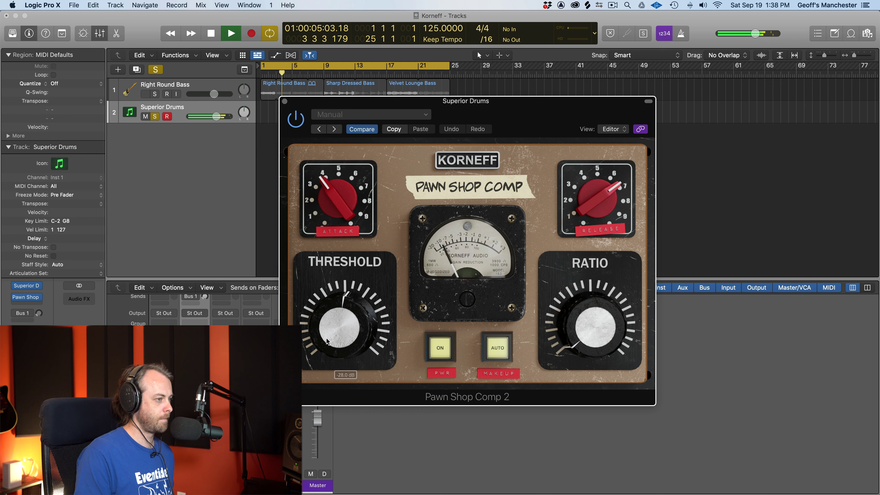
{"action": "left_click_drag", "start_coordinate": [330, 191], "coordinate": [328, 209]}
{"action": "key", "text": "space"}
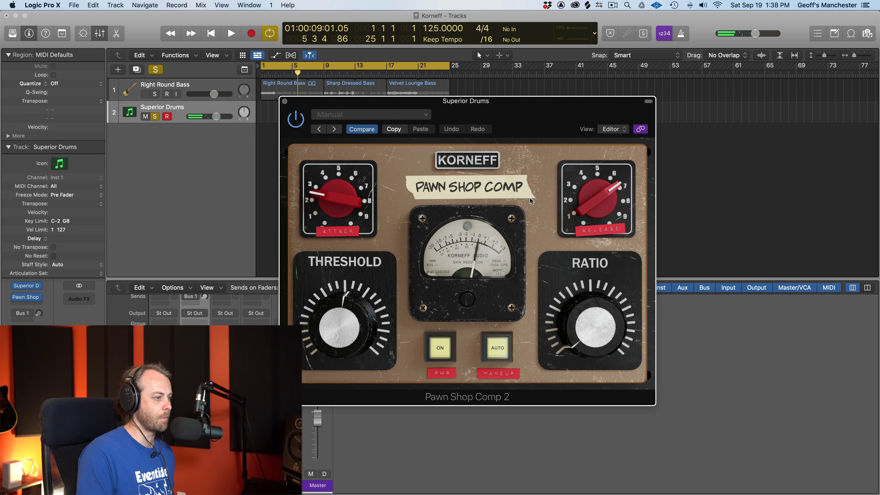
Set release near 350 ms, attack to 11.6 ms, and ratio to about 6:1
{"action": "left_click_drag", "start_coordinate": [604, 197], "coordinate": [600, 192]}
{"action": "key", "text": "space"}
{"action": "left_click_drag", "start_coordinate": [331, 195], "coordinate": [330, 192]}
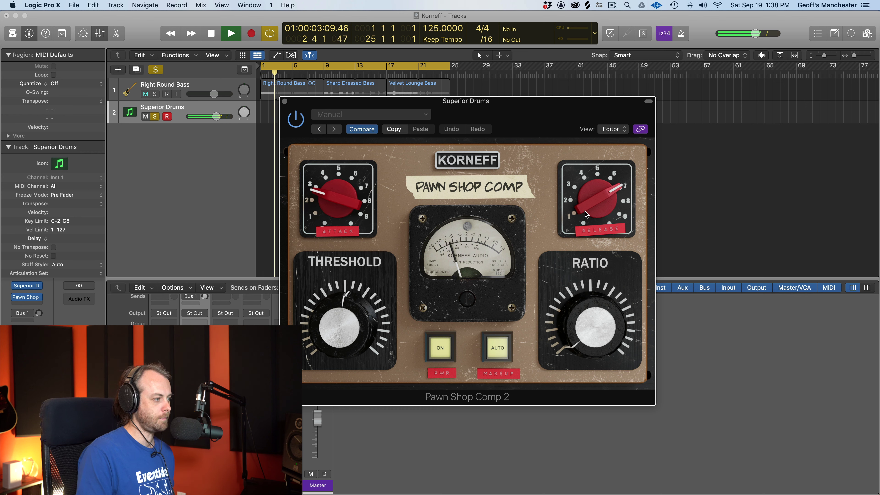
{"action": "left_click_drag", "start_coordinate": [585, 211], "coordinate": [586, 211]}
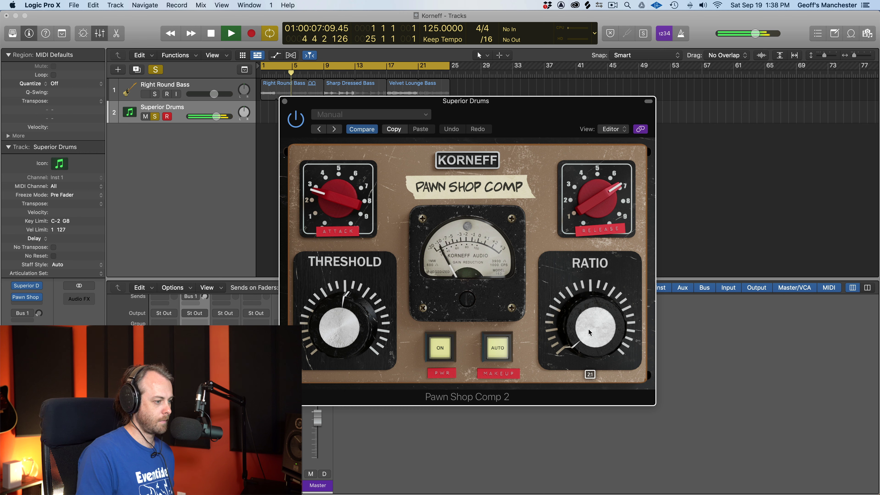
{"action": "left_click_drag", "start_coordinate": [584, 307], "coordinate": [593, 253]}
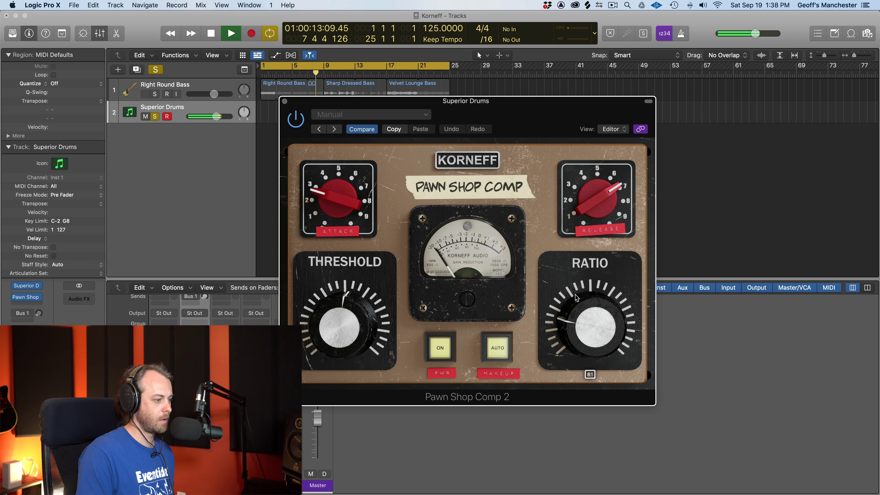
{"action": "left_click_drag", "start_coordinate": [576, 297], "coordinate": [576, 301]}
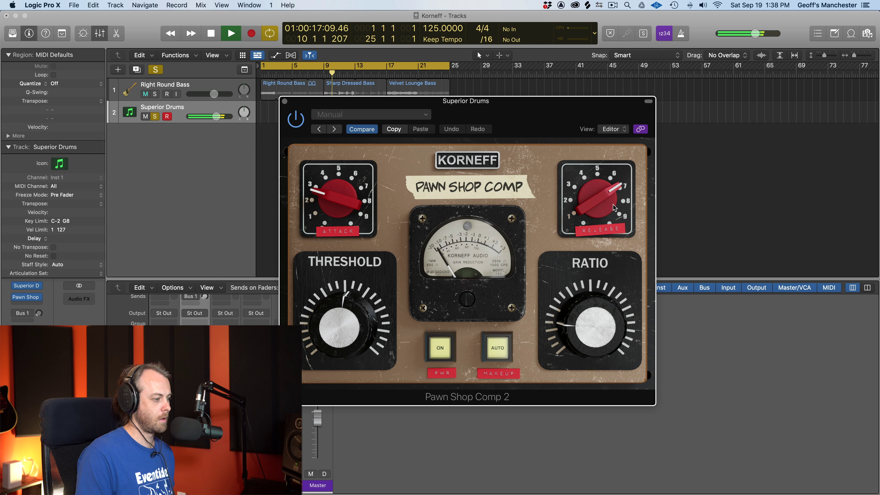
{"action": "key", "text": "XF86AudioLowerVolume"}
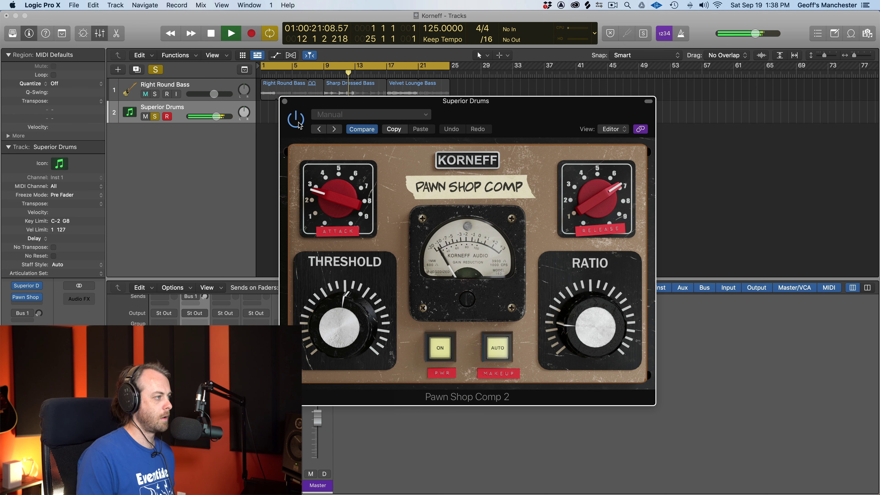
{"action": "key", "text": "space"}
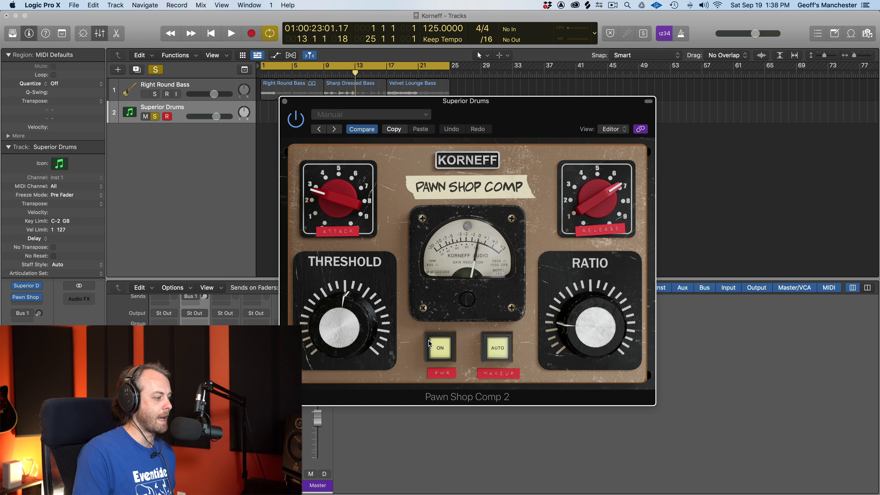
Play the drums from bar 1, switch Pawn Shop Comp 2 on, and stop near bar 5
{"action": "key", "text": "Return"}
{"action": "key", "text": "space"}
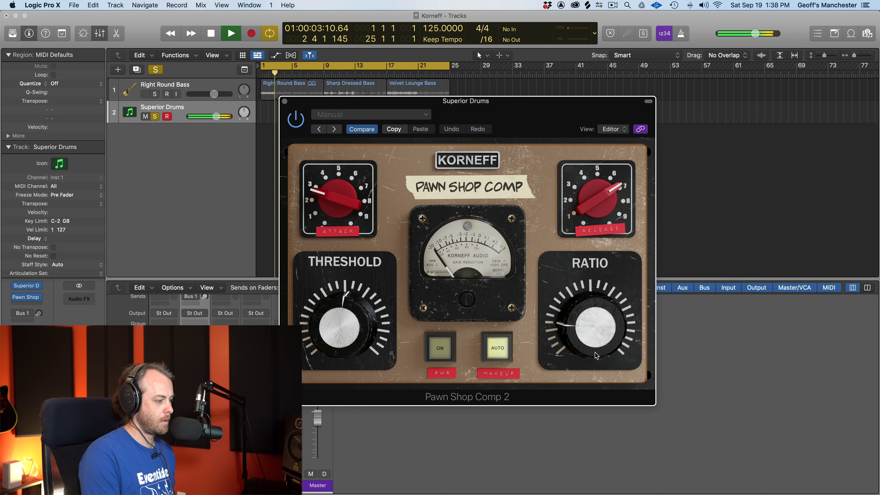
{"action": "key", "text": "XF86AudioLowerVolume"}
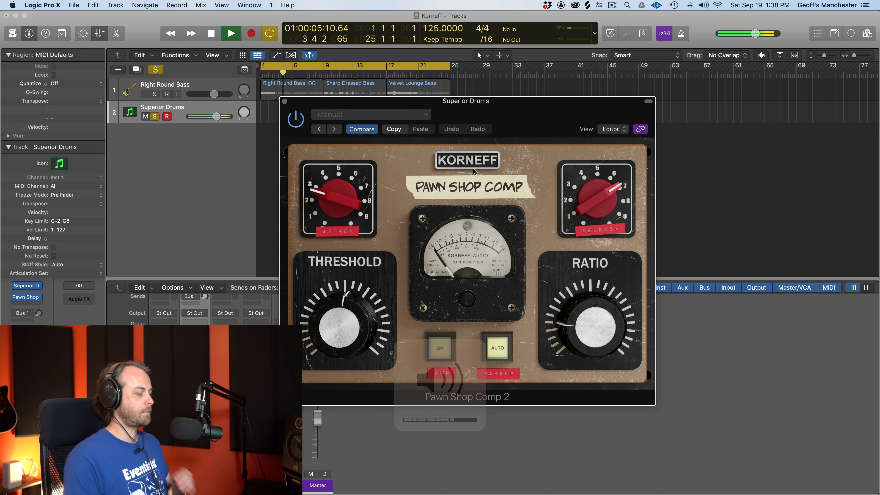
{"action": "left_click", "coordinate": [439, 347]}
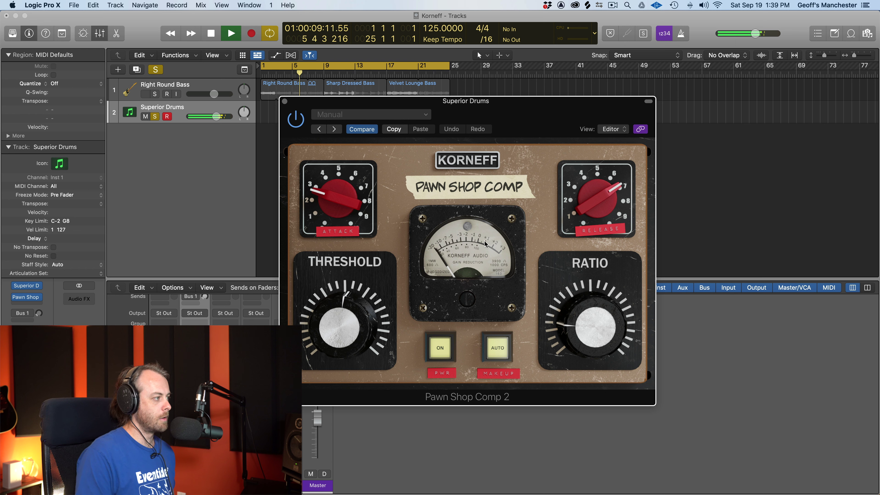
{"action": "key", "text": "space"}
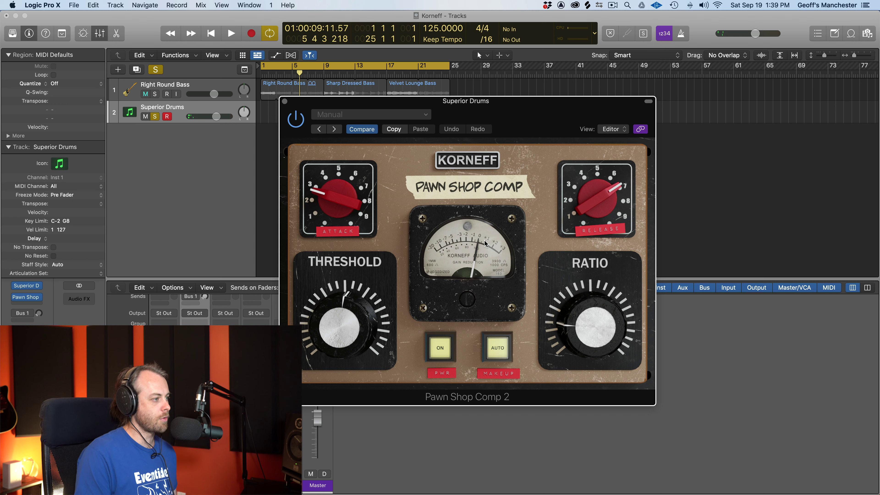
{"action": "left_click", "coordinate": [466, 162]}
{"action": "left_click", "coordinate": [465, 160]}
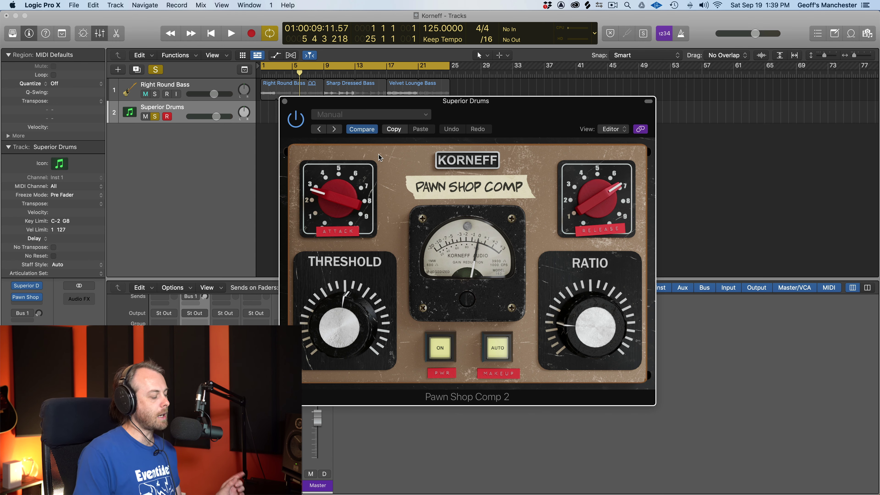
During playback, raise the compressor's Output Trim and compare it switched off and on
{"action": "left_click", "coordinate": [471, 162]}
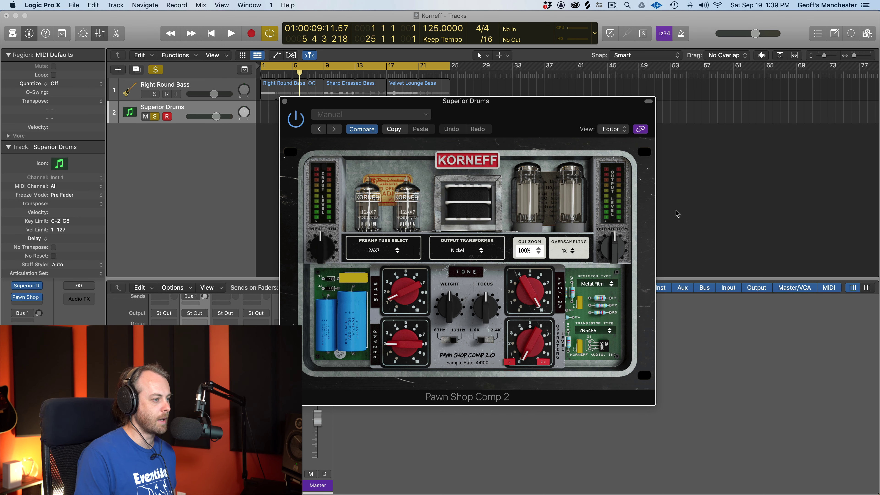
{"action": "key", "text": "space"}
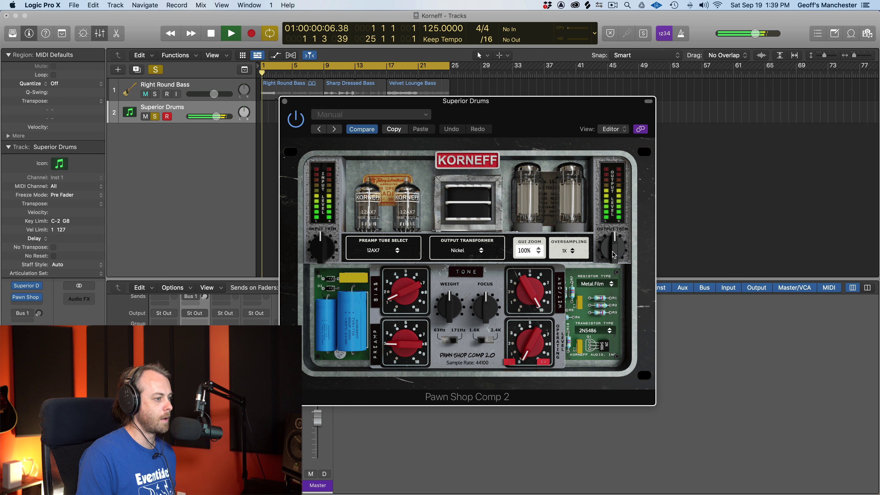
{"action": "left_click_drag", "start_coordinate": [614, 254], "coordinate": [612, 236]}
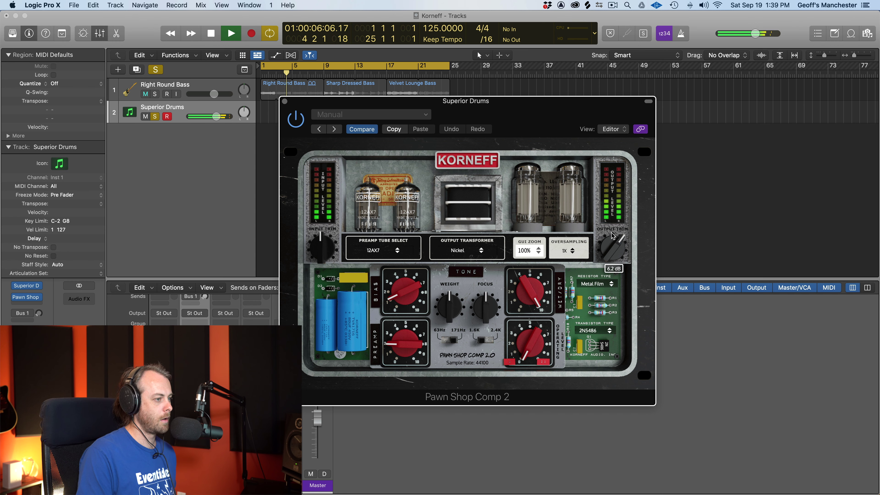
{"action": "left_click", "coordinate": [436, 153]}
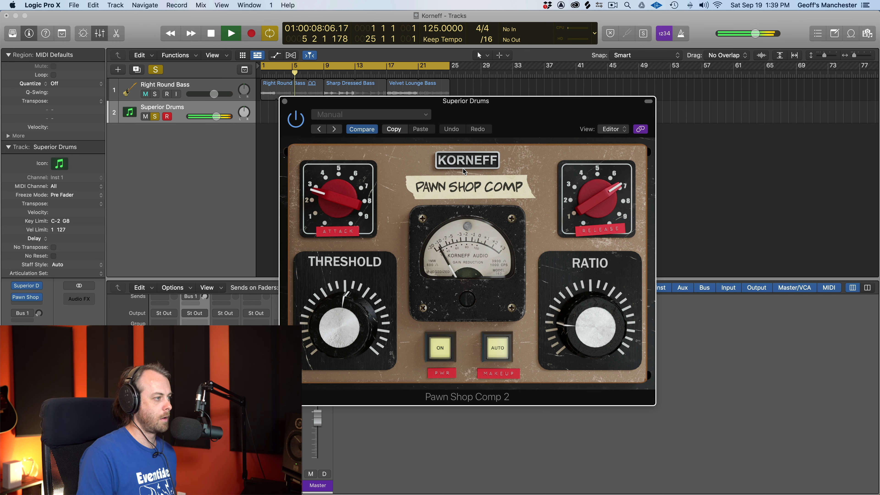
{"action": "left_click", "coordinate": [441, 349]}
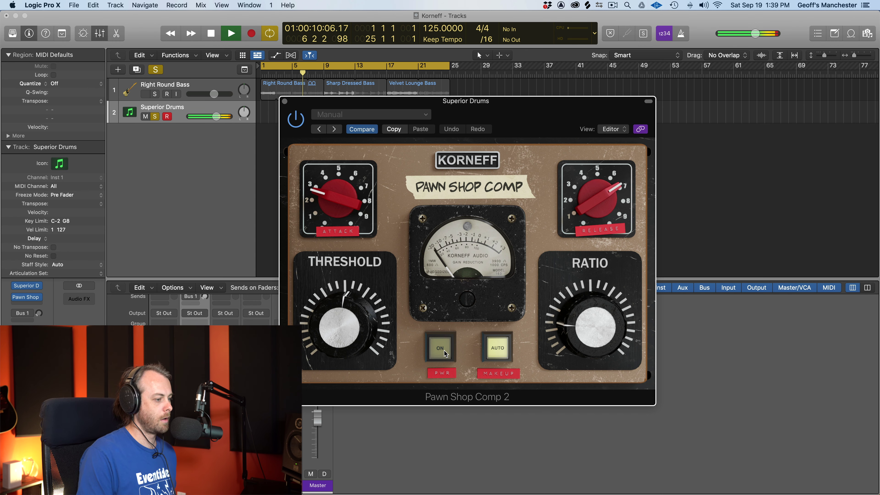
{"action": "left_click", "coordinate": [445, 354]}
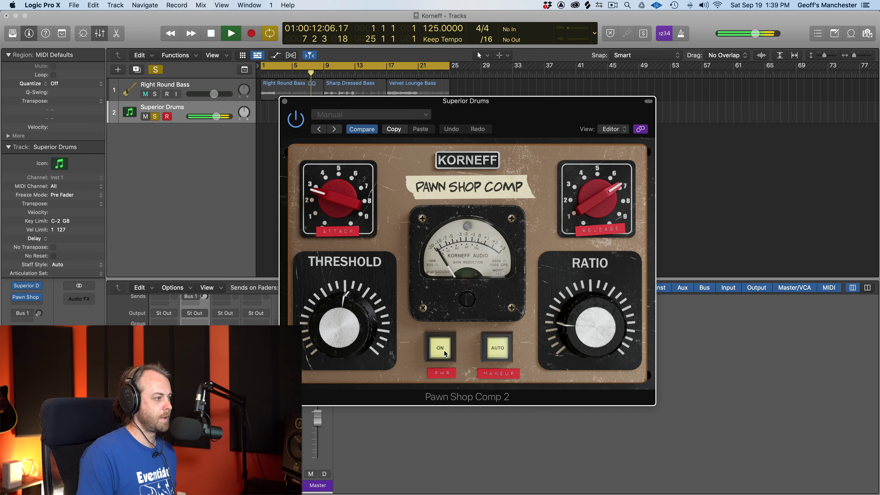
Push the Output Trim to 13.4 dB and A/B the compressor off and on again
{"action": "left_click", "coordinate": [467, 168]}
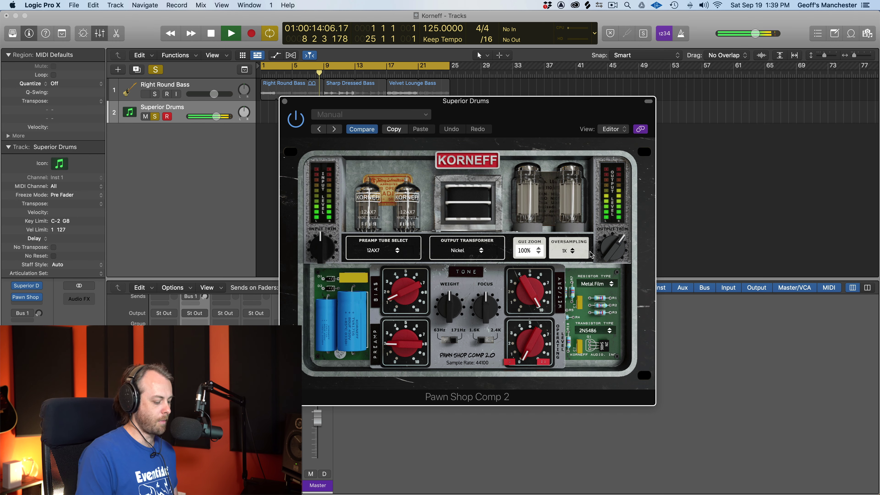
{"action": "key", "text": "XF86AudioLowerVolume"}
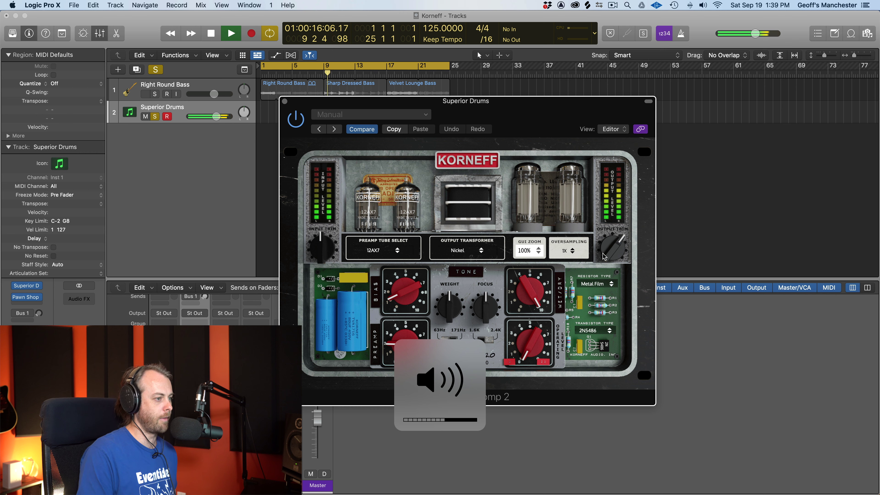
{"action": "mouse_move", "coordinate": [603, 251]}
{"action": "left_click_drag", "start_coordinate": [603, 251], "coordinate": [603, 235]}
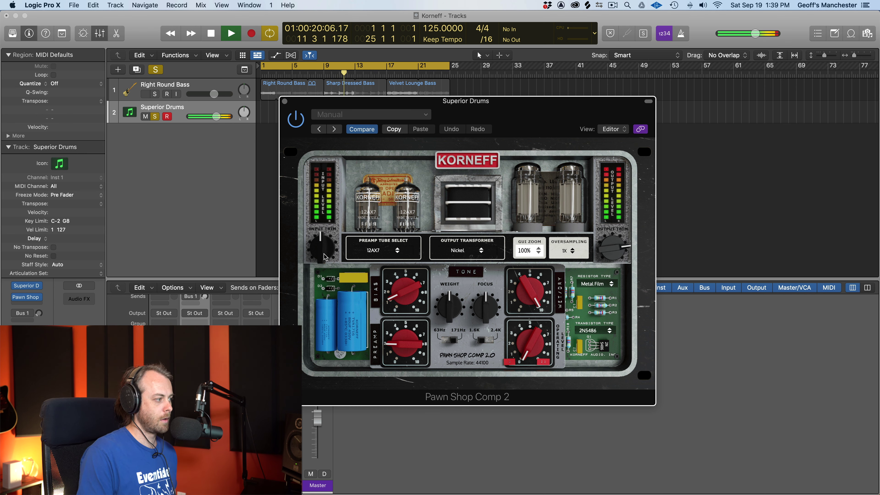
{"action": "mouse_move", "coordinate": [320, 255]}
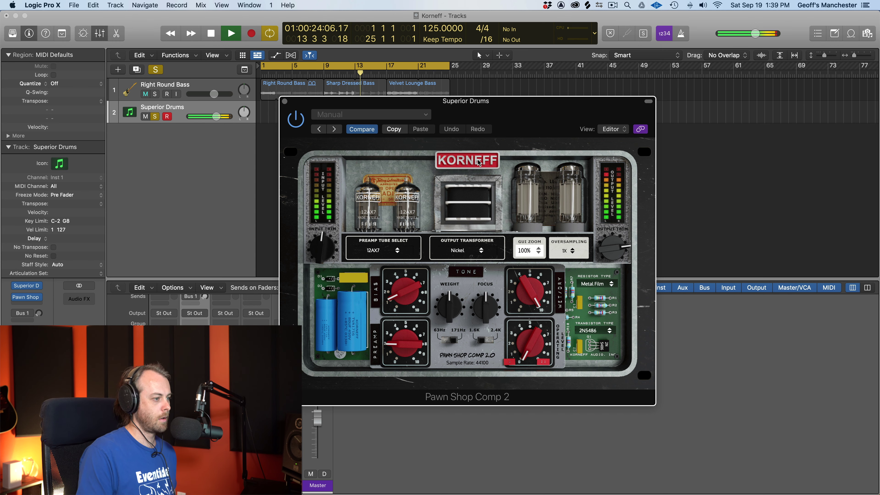
{"action": "left_click", "coordinate": [442, 350]}
{"action": "left_click", "coordinate": [435, 344]}
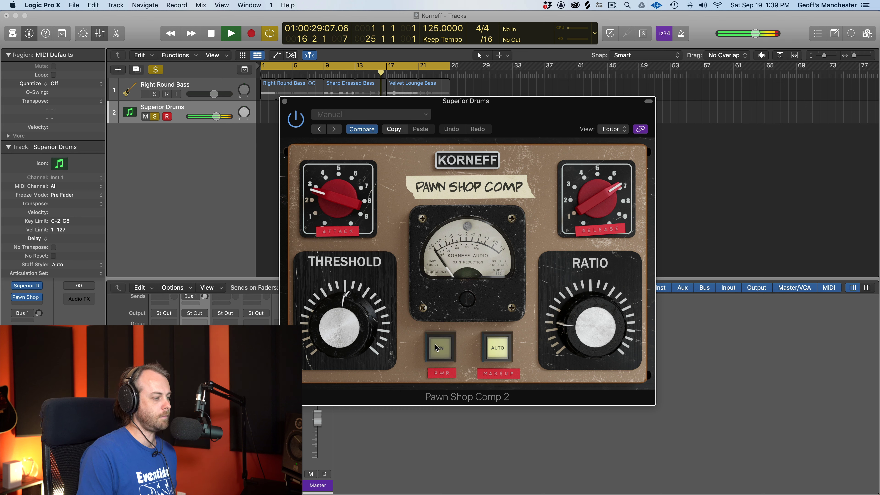
{"action": "left_click", "coordinate": [437, 348]}
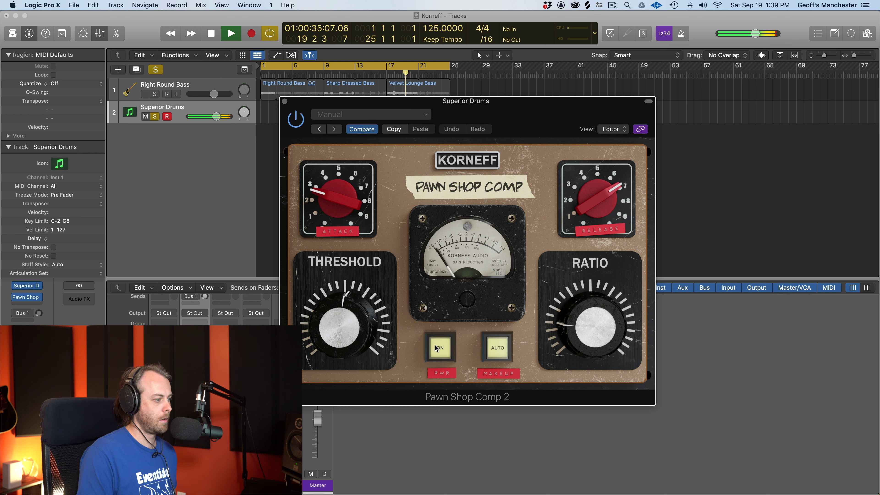
Stop playback and reset Output Trim to 0.0 dB and Input Trim to default
{"action": "key", "text": "space"}
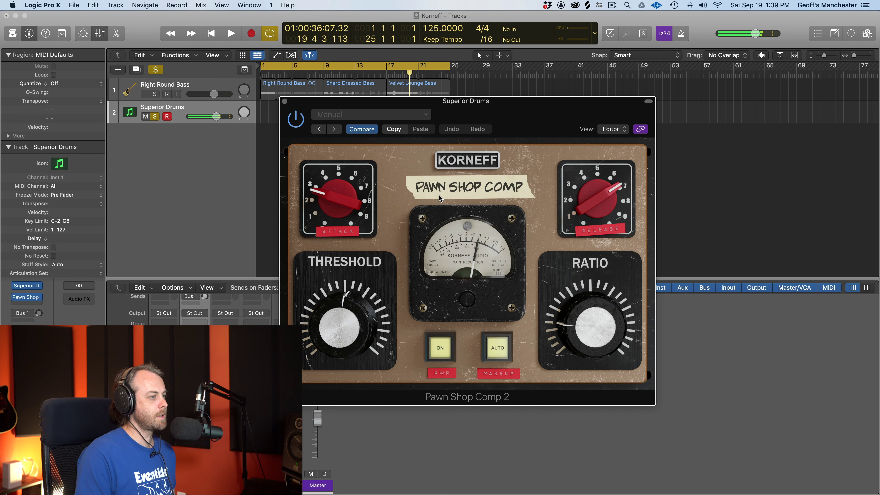
{"action": "left_click", "coordinate": [473, 163]}
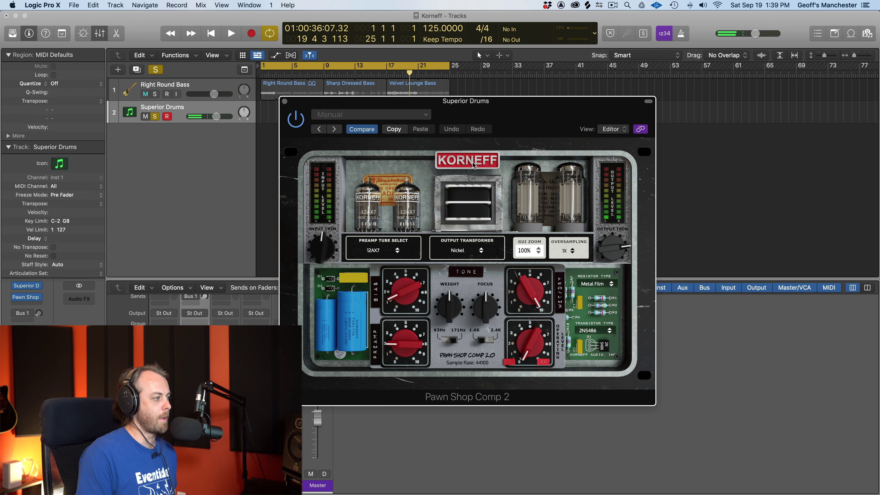
{"action": "left_click", "coordinate": [601, 259], "text": "alt"}
{"action": "left_click", "coordinate": [320, 256], "text": "alt"}
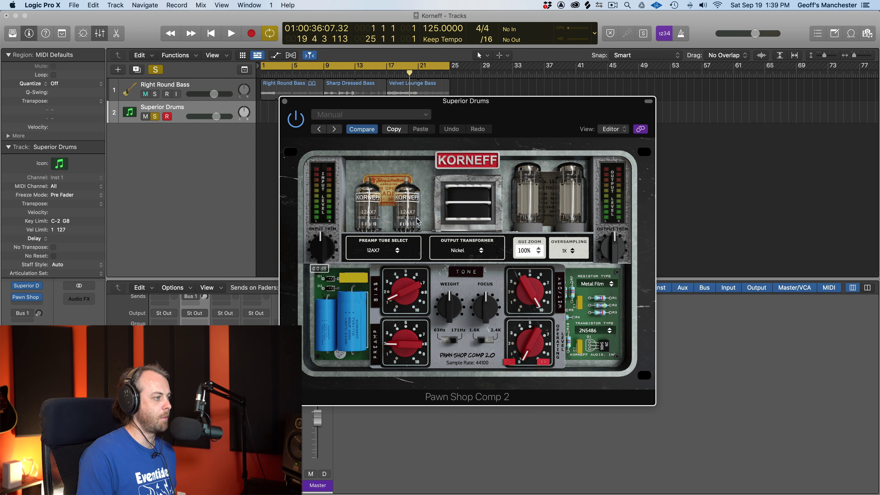
{"action": "left_click", "coordinate": [478, 165]}
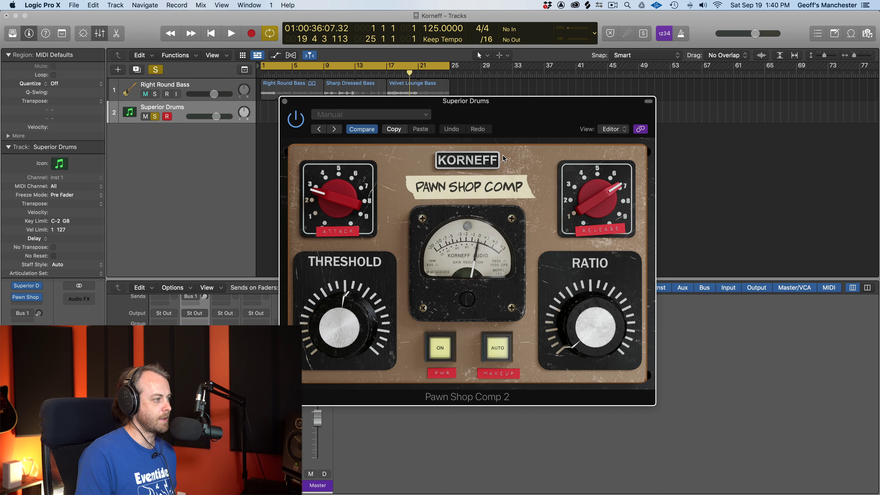
On the back panel, turn up Weight and Preamp while the drums play
{"action": "left_click", "coordinate": [475, 166]}
{"action": "key", "text": "space"}
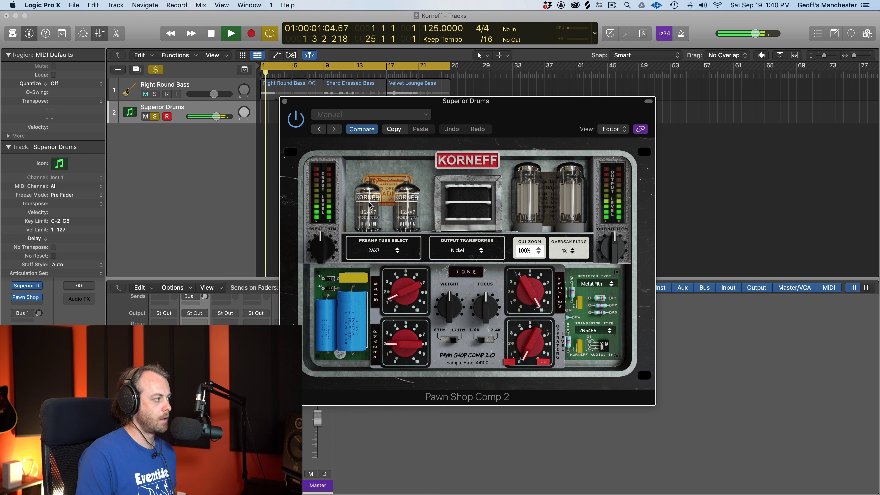
{"action": "key", "text": "XF86AudioRaiseVolume"}
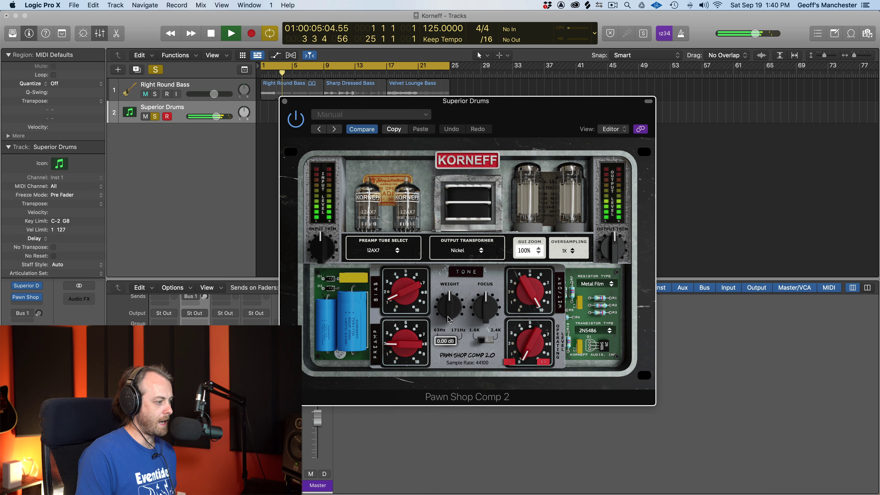
{"action": "mouse_move", "coordinate": [447, 311]}
{"action": "left_click_drag", "start_coordinate": [447, 311], "coordinate": [446, 300]}
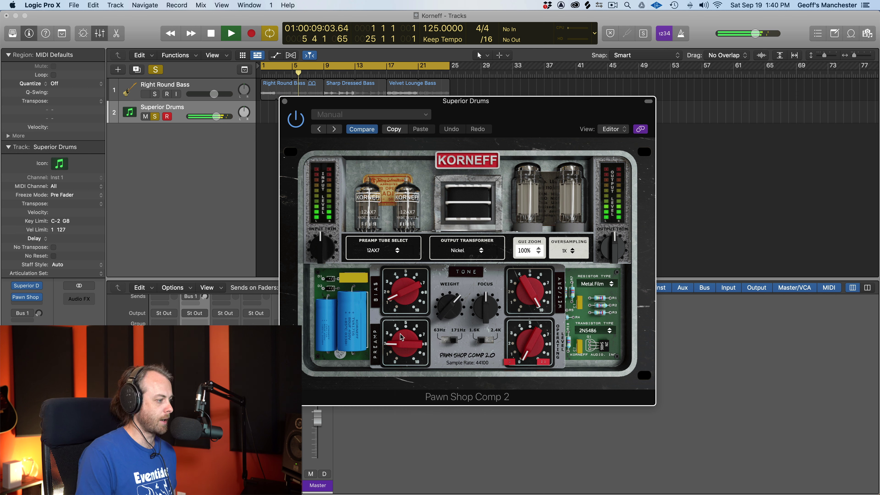
{"action": "left_click_drag", "start_coordinate": [397, 352], "coordinate": [401, 316]}
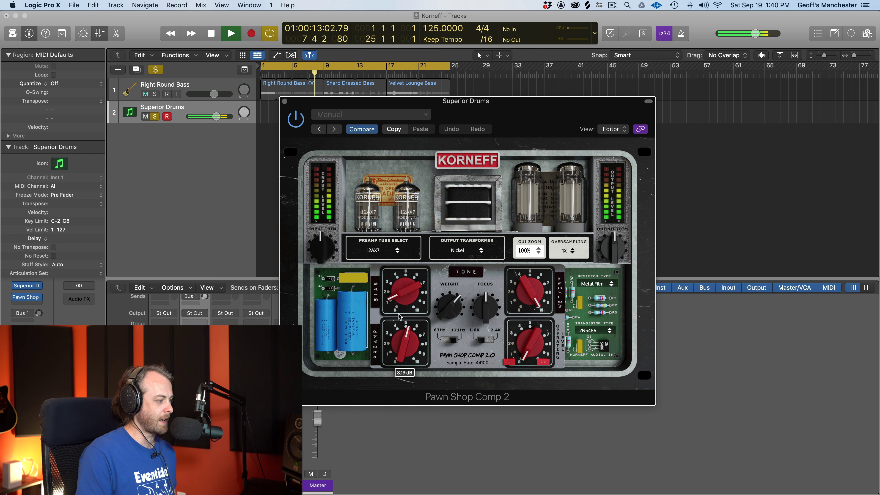
{"action": "key", "text": "space"}
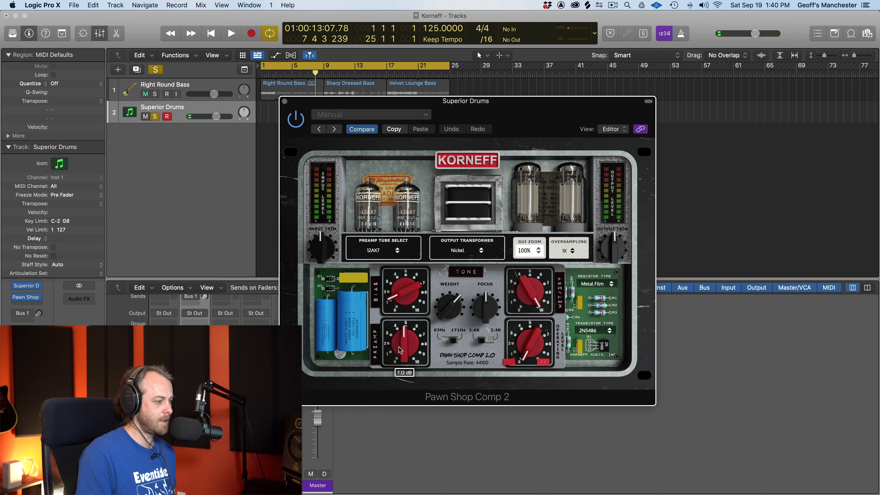
Replay and raise the Operating Level to about 3.9 dB, then stop
{"action": "key", "text": "space"}
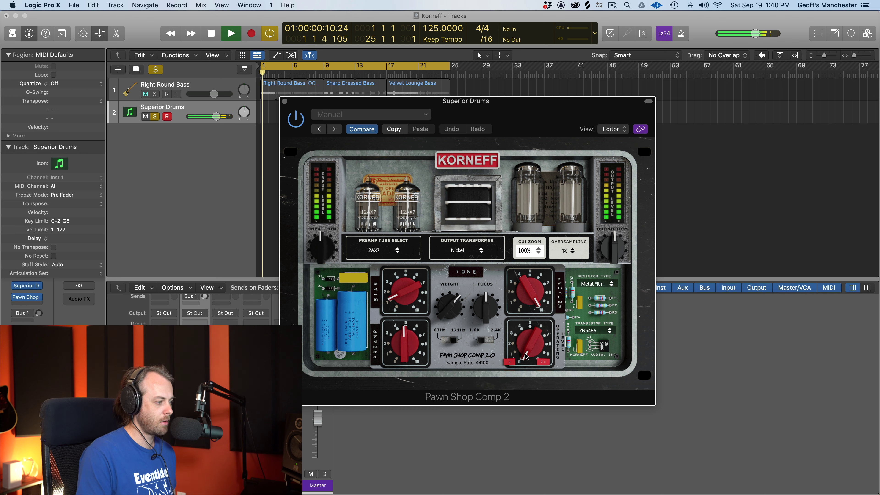
{"action": "left_click_drag", "start_coordinate": [522, 351], "coordinate": [562, 336]}
{"action": "key", "text": "space"}
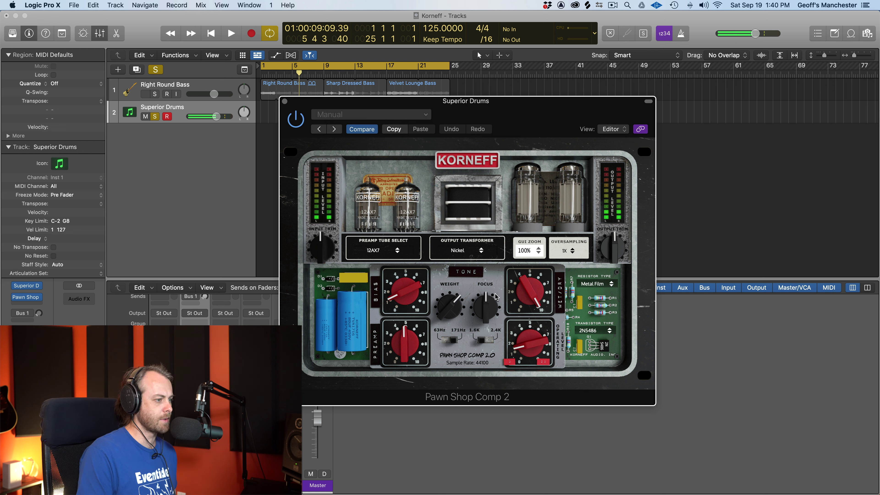
Audition the Carbon 5% and Carbon Comp resistor types during playback
{"action": "left_click", "coordinate": [598, 286]}
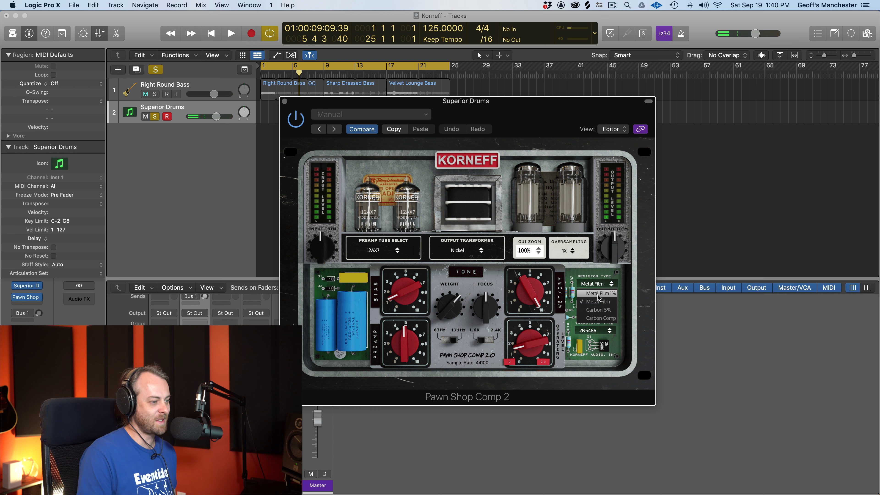
{"action": "left_click", "coordinate": [567, 356]}
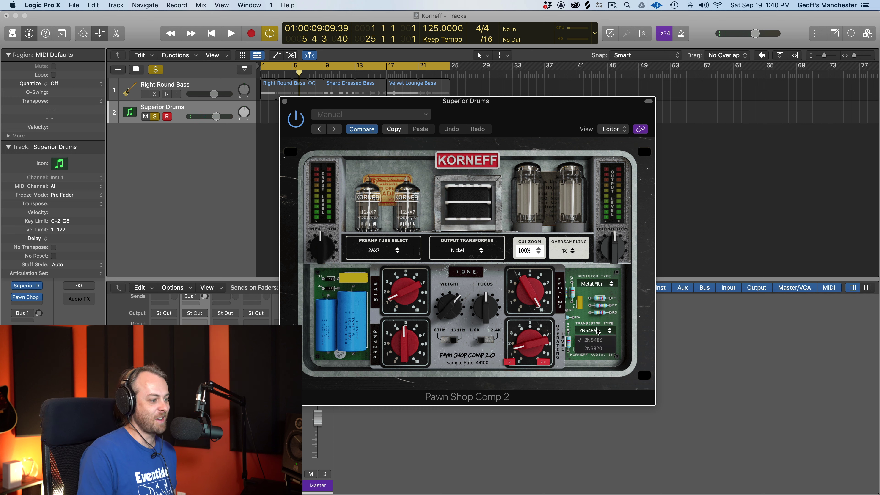
{"action": "key", "text": "space"}
{"action": "left_click", "coordinate": [601, 285]}
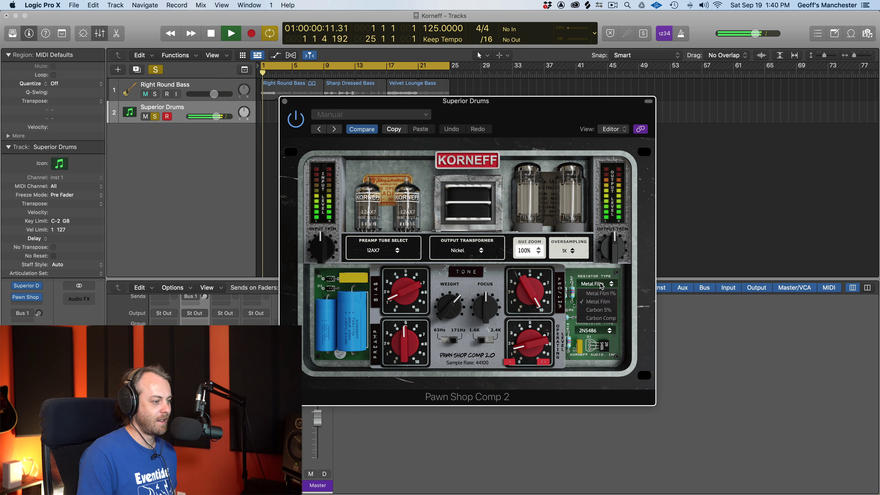
{"action": "left_click", "coordinate": [599, 312]}
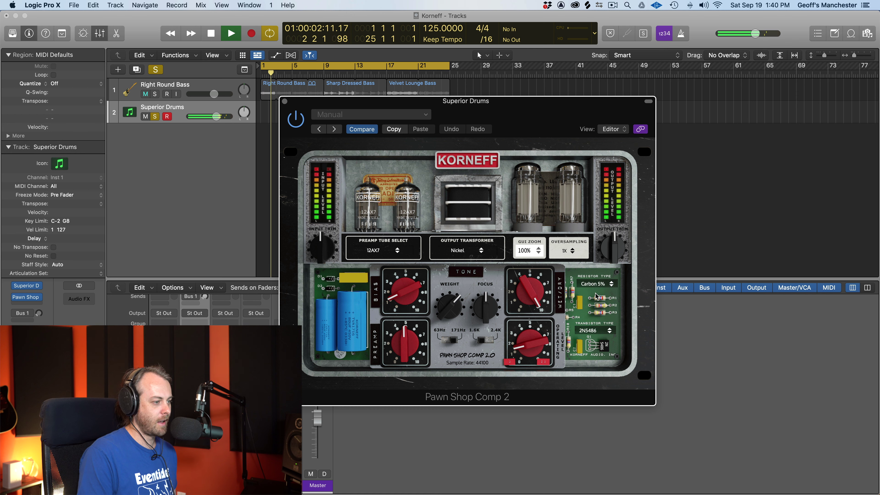
{"action": "left_click", "coordinate": [597, 284]}
{"action": "left_click", "coordinate": [595, 318]}
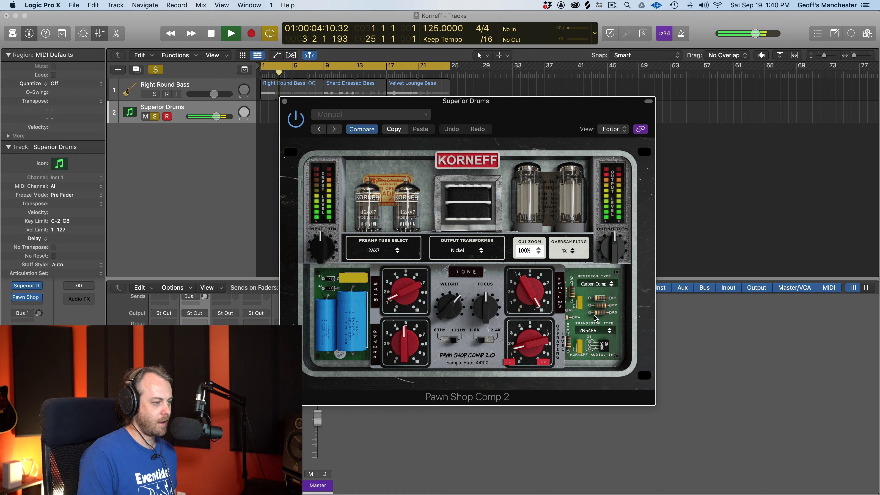
{"action": "key", "text": "space"}
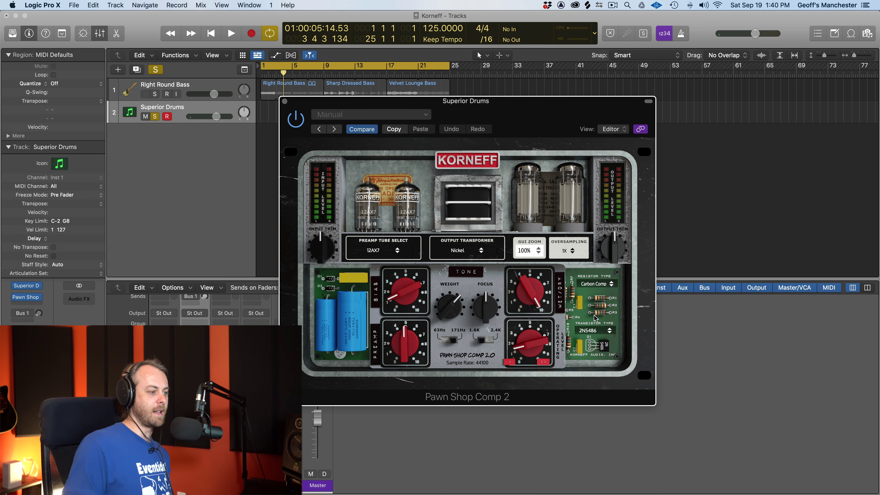
Try Metal Film, then settle on the Metal Film 1% resistor type
{"action": "key", "text": "space"}
{"action": "left_click", "coordinate": [601, 288]}
{"action": "left_click", "coordinate": [601, 302]}
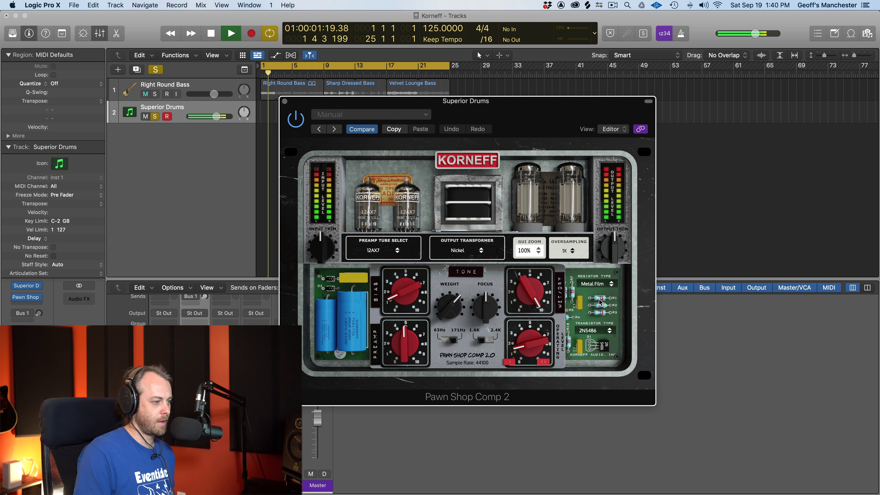
{"action": "left_click", "coordinate": [597, 284]}
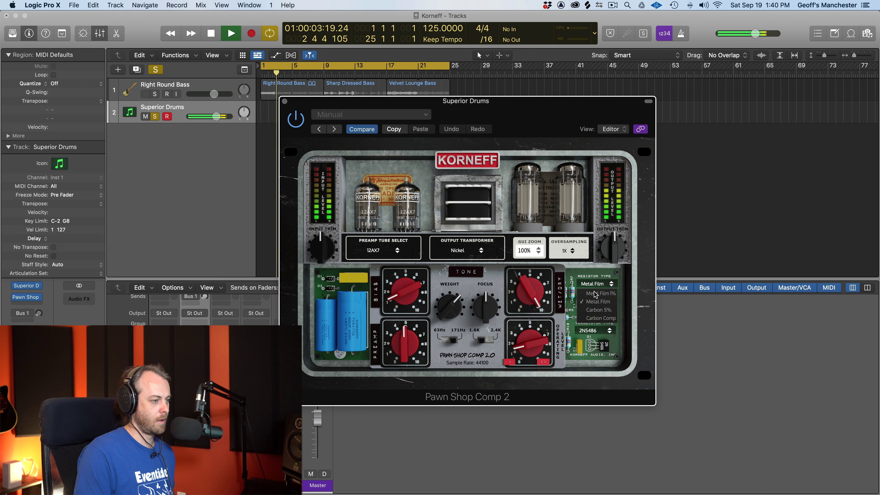
{"action": "left_click", "coordinate": [595, 294]}
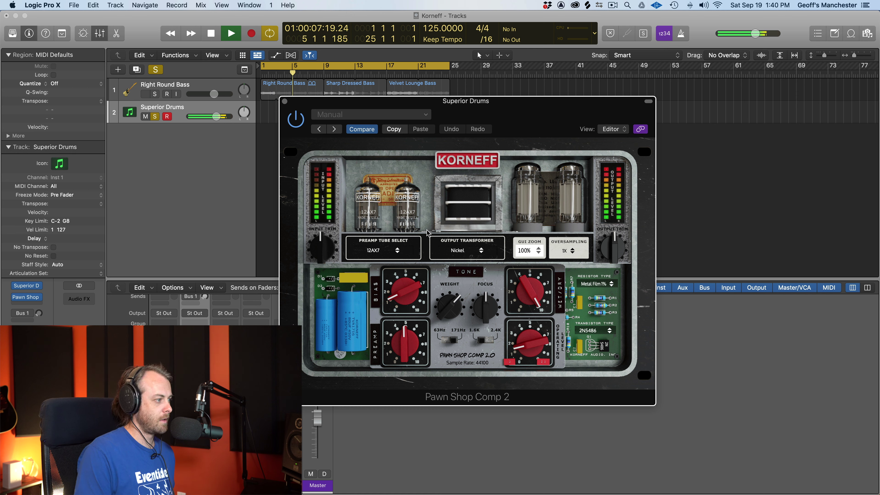
Try the 5751 and 12AX7 preamp tubes, settling on ECC83
{"action": "key", "text": "space"}
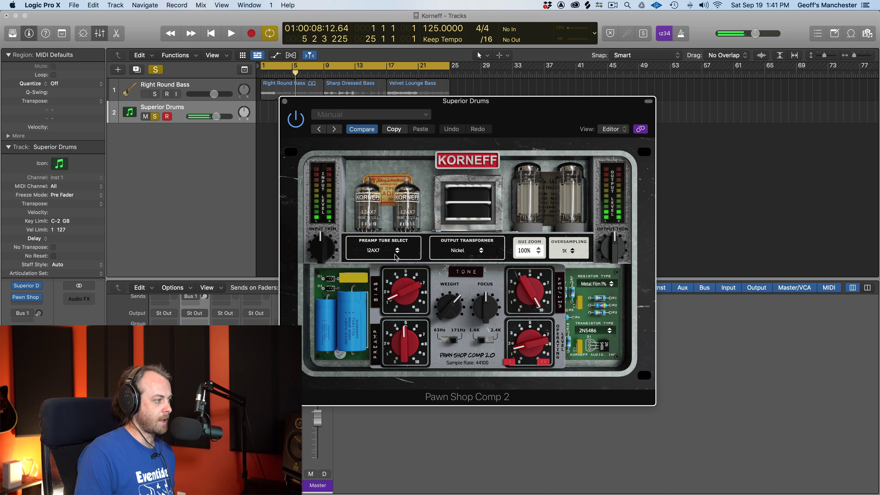
{"action": "left_click", "coordinate": [397, 253]}
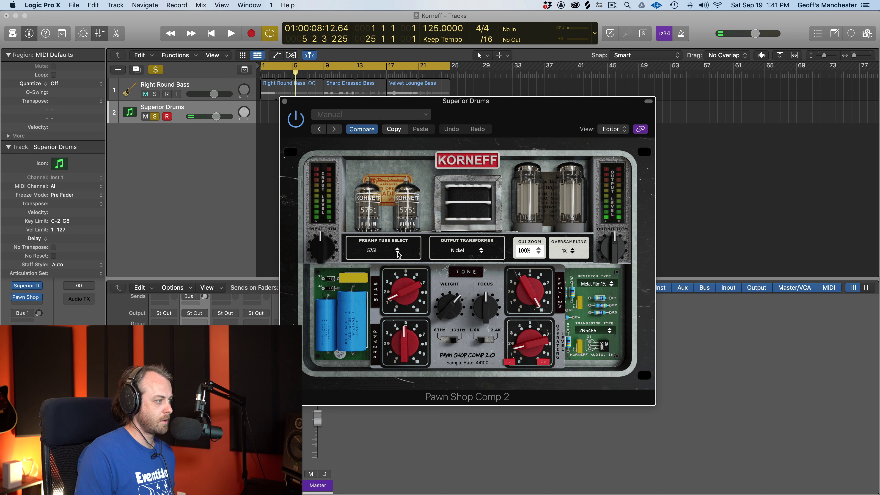
{"action": "key", "text": "space"}
{"action": "left_click", "coordinate": [398, 253]}
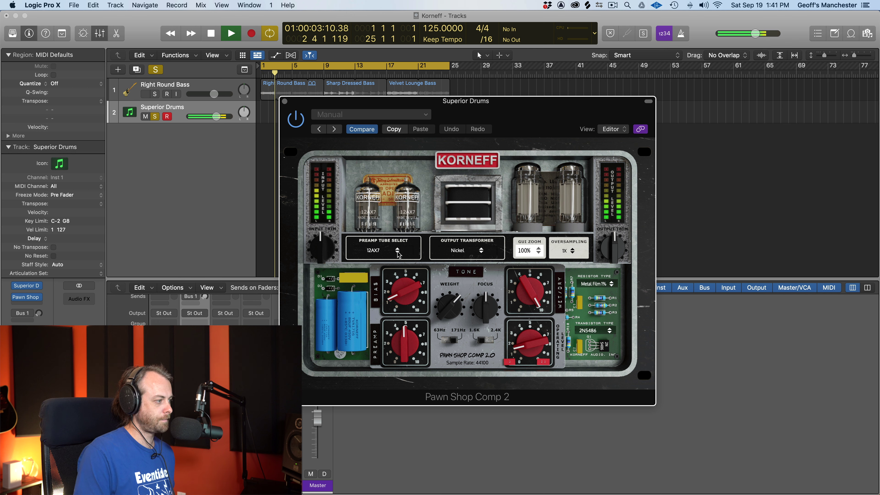
{"action": "left_click", "coordinate": [398, 254]}
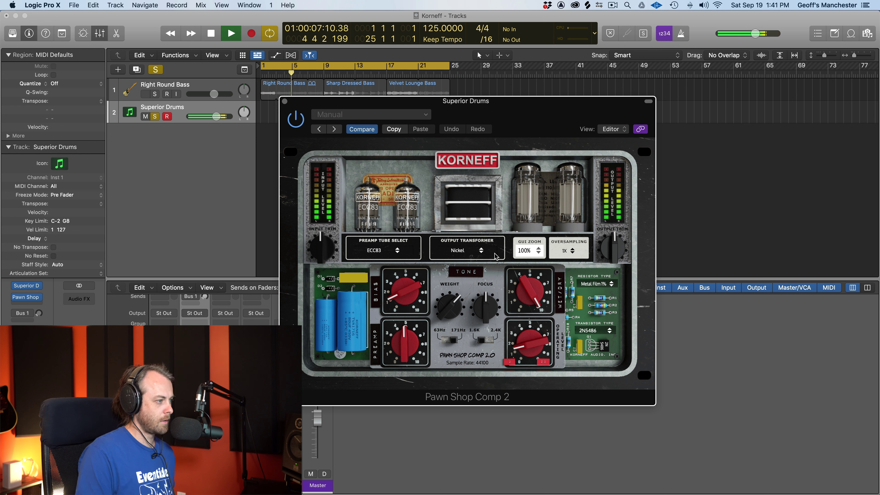
{"action": "key", "text": "space"}
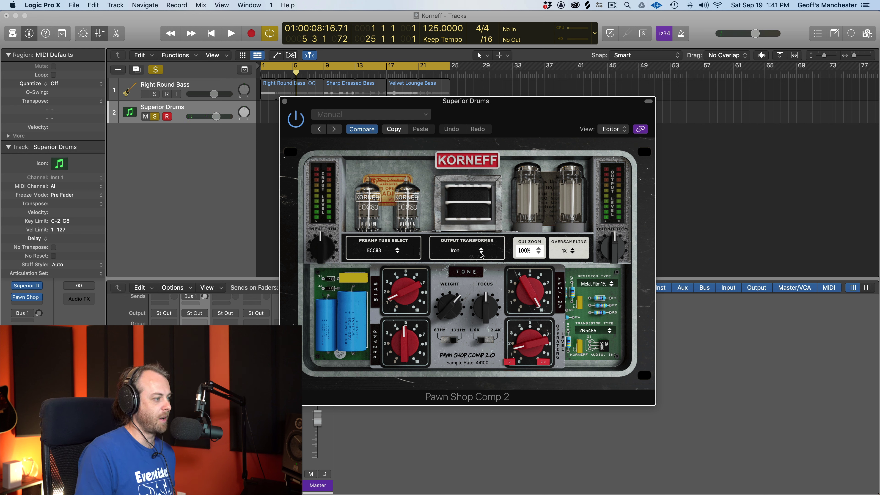
Step the output transformer through Steel to Nickel while the drums play
{"action": "key", "text": "space"}
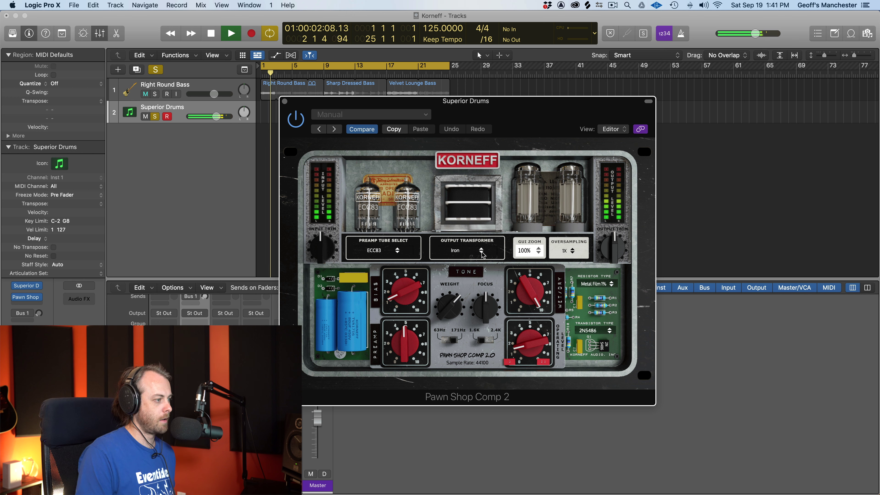
{"action": "left_click", "coordinate": [481, 250]}
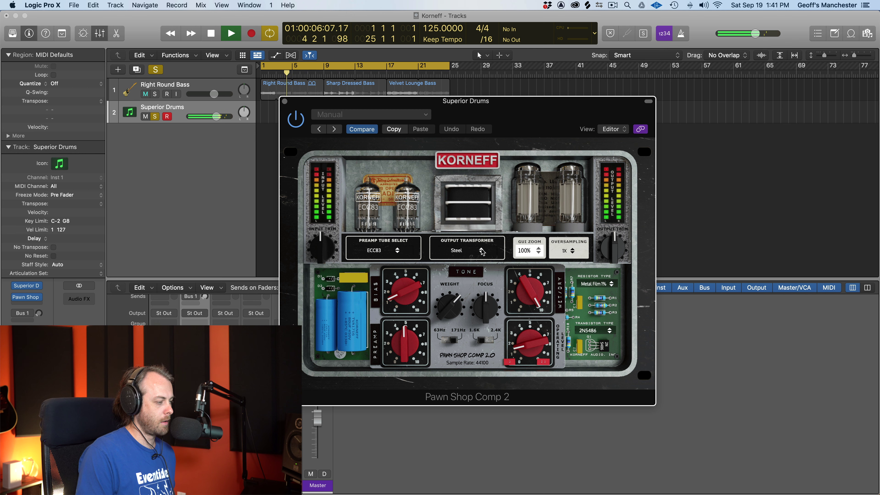
{"action": "left_click", "coordinate": [482, 254]}
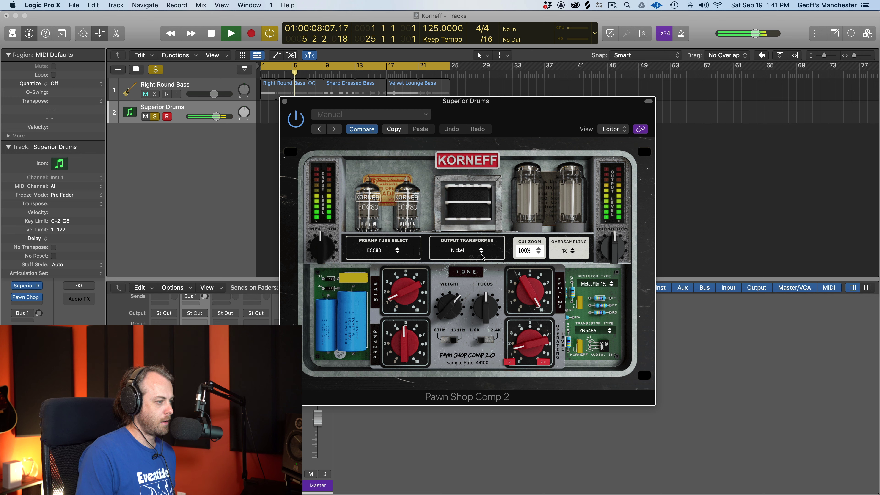
{"action": "key", "text": "space"}
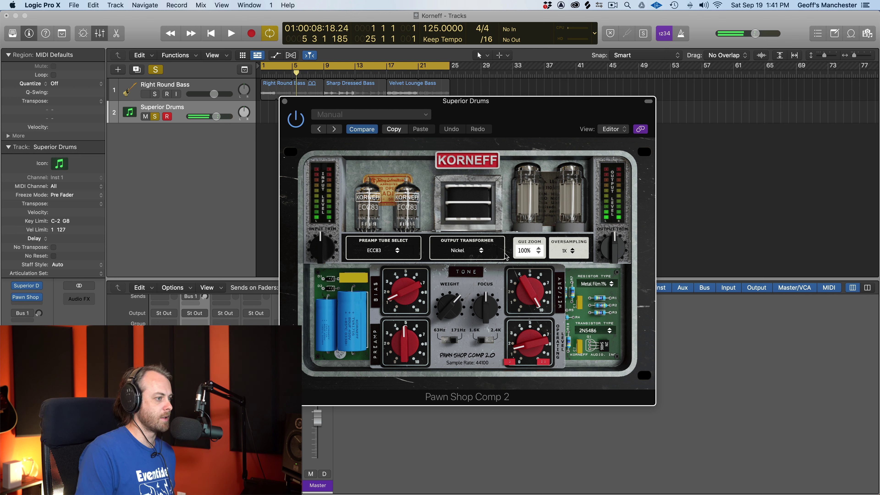
Set the Pawn Shop Comp 2 GUI Zoom to 125% and resume playback
{"action": "left_click", "coordinate": [539, 251]}
{"action": "left_click", "coordinate": [530, 291]}
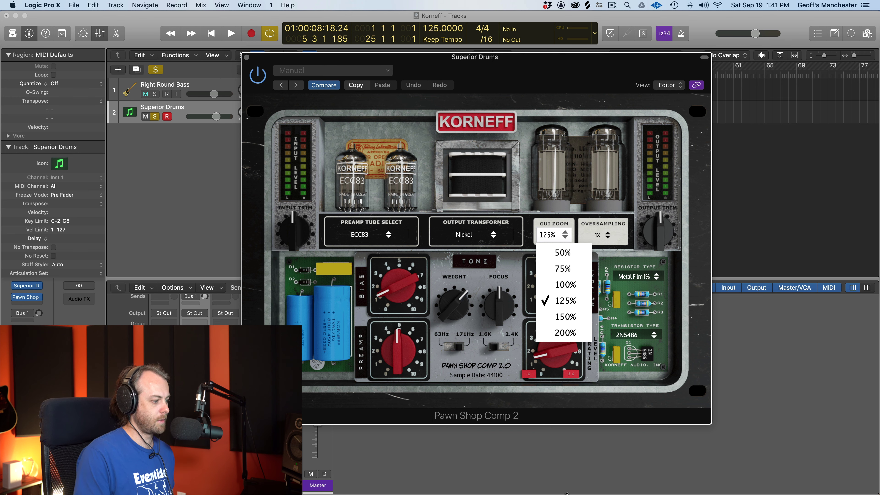
{"action": "key", "text": "space"}
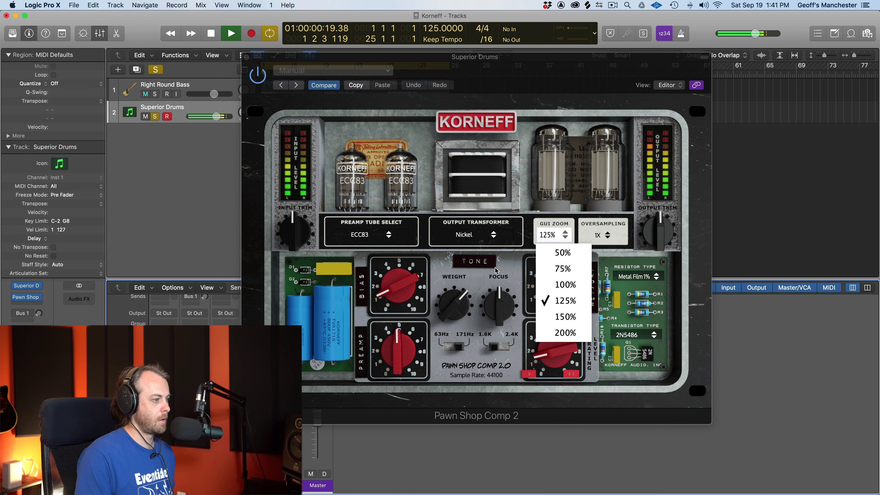
{"action": "left_click", "coordinate": [565, 235]}
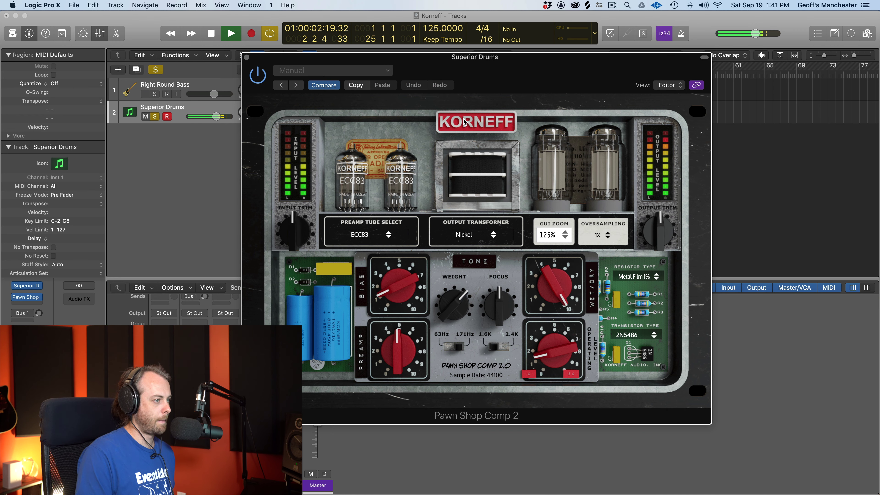
On the front panel, raise Threshold to about -22.9 dB and Ratio above 2:1
{"action": "left_click", "coordinate": [470, 124]}
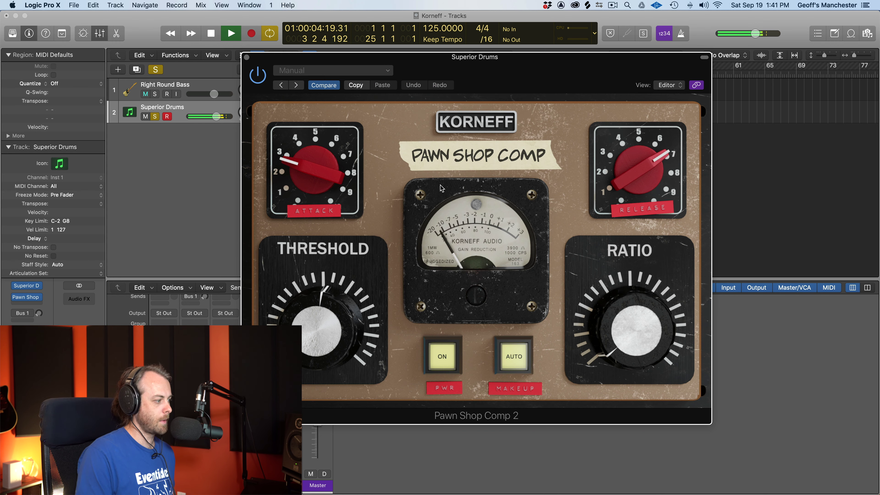
{"action": "mouse_move", "coordinate": [310, 335]}
{"action": "mouse_move", "coordinate": [309, 335]}
{"action": "left_mouse_down"}
{"action": "mouse_move", "coordinate": [297, 301]}
{"action": "mouse_move", "coordinate": [298, 367]}
{"action": "mouse_move", "coordinate": [298, 339]}
{"action": "left_mouse_up"}
{"action": "mouse_move", "coordinate": [632, 328]}
{"action": "left_click_drag", "start_coordinate": [632, 328], "coordinate": [628, 387]}
{"action": "key", "text": "space"}
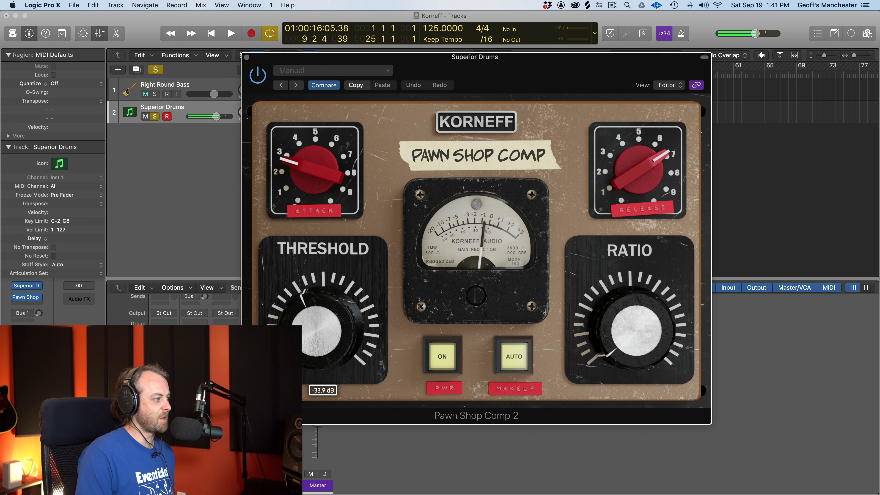
Adjust Attack, lengthen Release and readjust Ratio while listening
{"action": "left_click_drag", "start_coordinate": [292, 179], "coordinate": [297, 203]}
{"action": "key", "text": "space"}
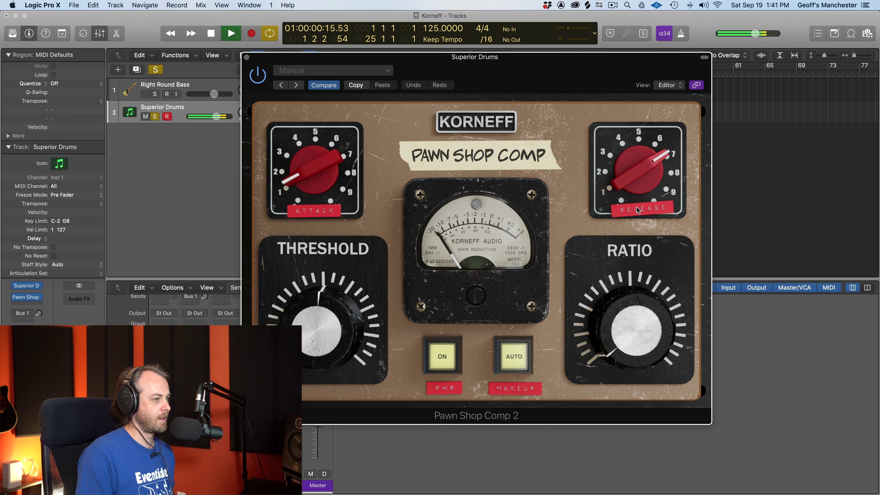
{"action": "left_click_drag", "start_coordinate": [615, 182], "coordinate": [646, 244]}
{"action": "left_click_drag", "start_coordinate": [610, 336], "coordinate": [564, 329]}
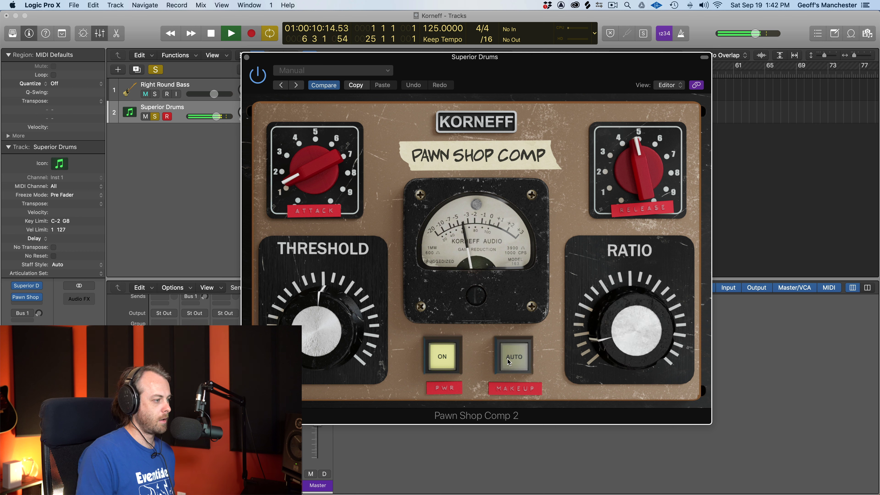
{"action": "key", "text": "space"}
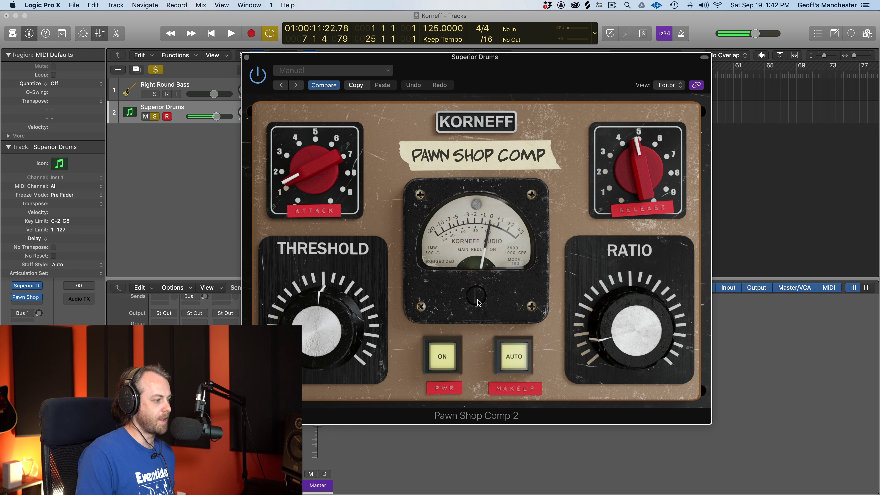
Push makeup gain to 17.3 dB, then pull it back down
{"action": "mouse_move", "coordinate": [477, 302]}
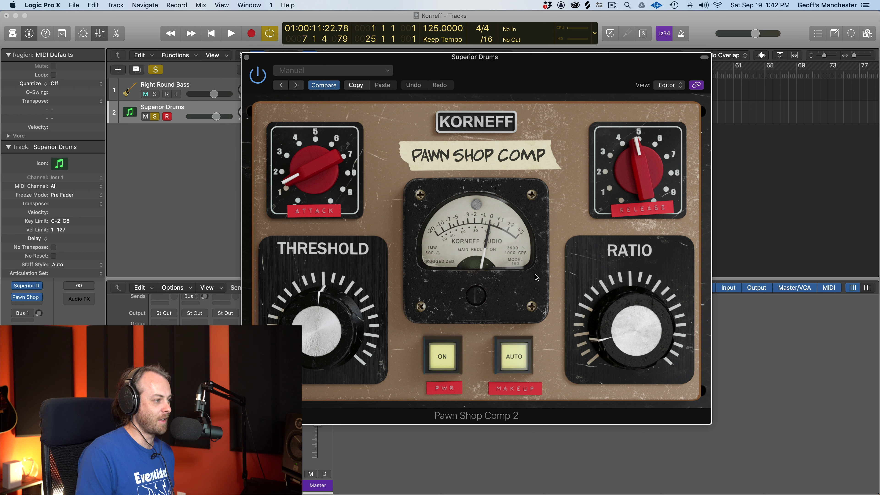
{"action": "key", "text": "space"}
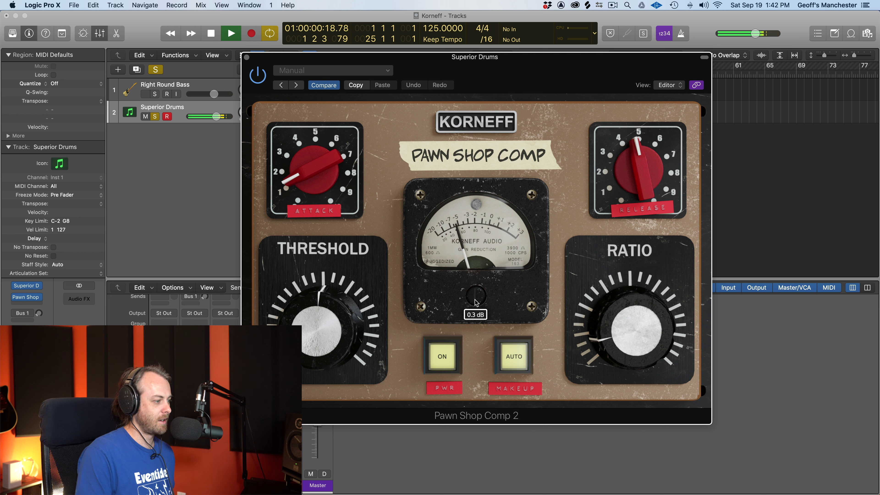
{"action": "mouse_move", "coordinate": [471, 279]}
{"action": "left_click_drag", "start_coordinate": [471, 280], "coordinate": [475, 234]}
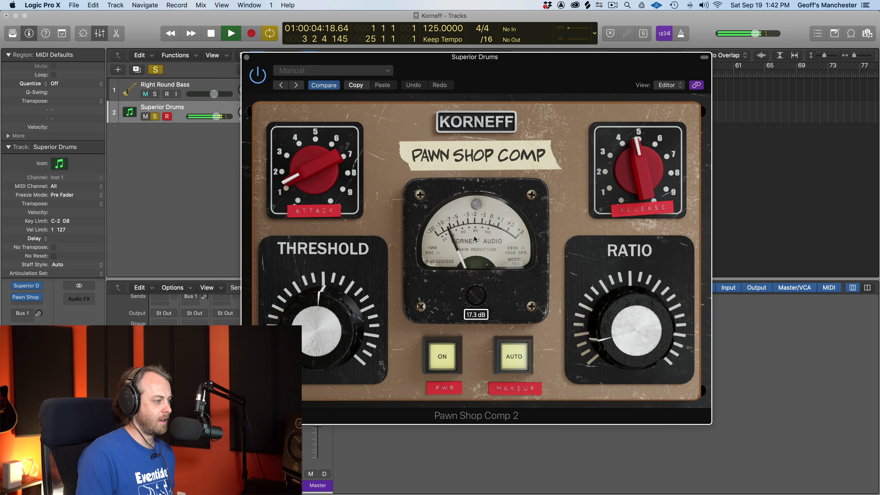
{"action": "left_click_drag", "start_coordinate": [476, 234], "coordinate": [466, 474]}
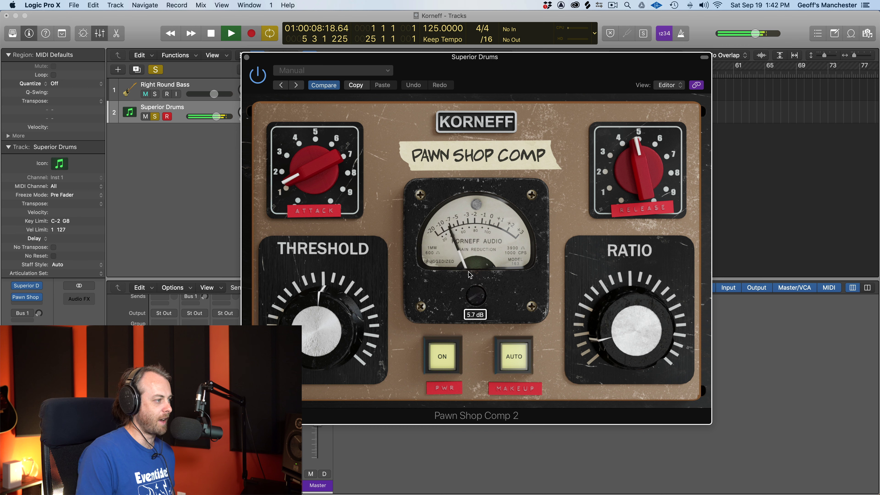
{"action": "key", "text": "space"}
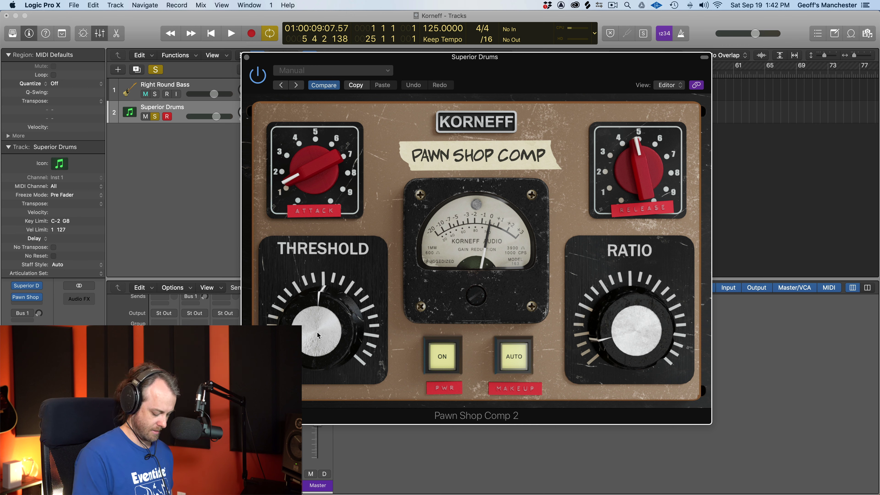
On the rear panel, turn Weight down to 0.05 dB during playback
{"action": "key", "text": "space"}
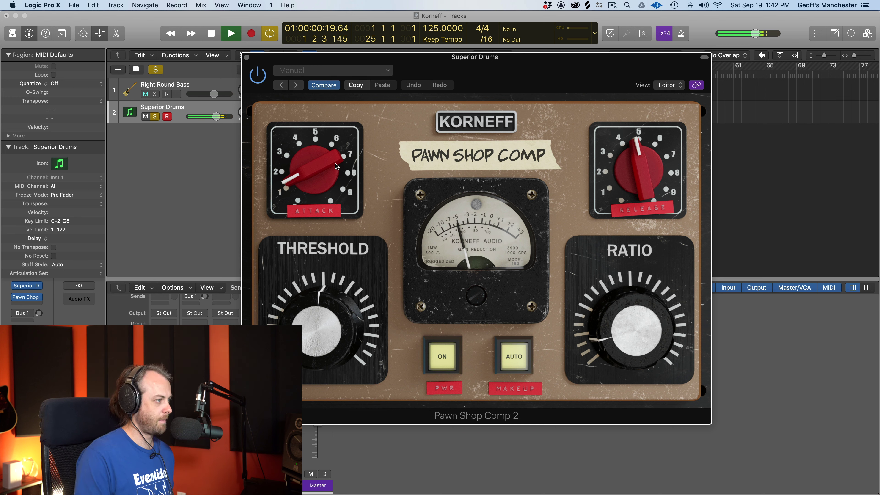
{"action": "left_click", "coordinate": [473, 126]}
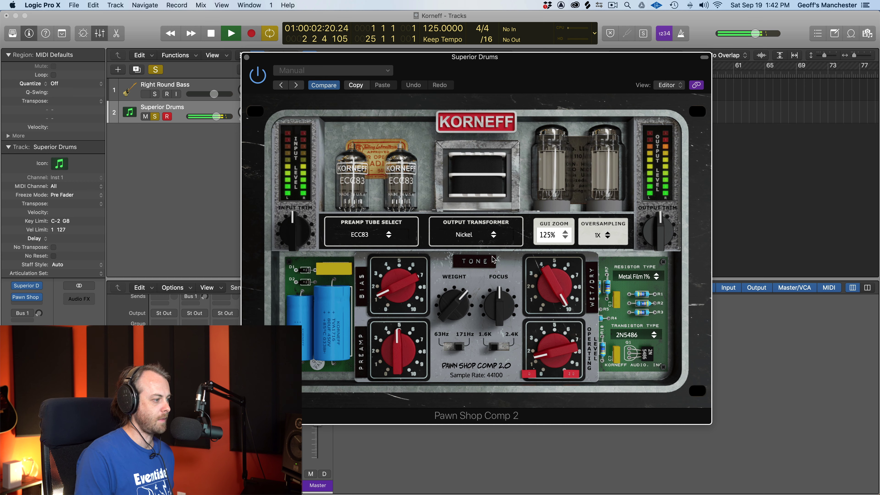
{"action": "left_click_drag", "start_coordinate": [463, 302], "coordinate": [463, 313]}
{"action": "key", "text": "space"}
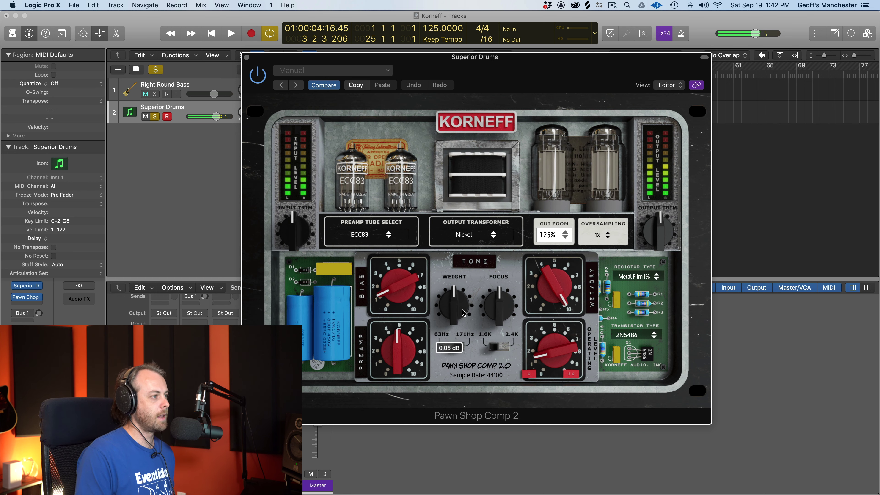
Load the Drums > Drum Bus factory preset on the drums compressor
{"action": "left_click", "coordinate": [473, 130]}
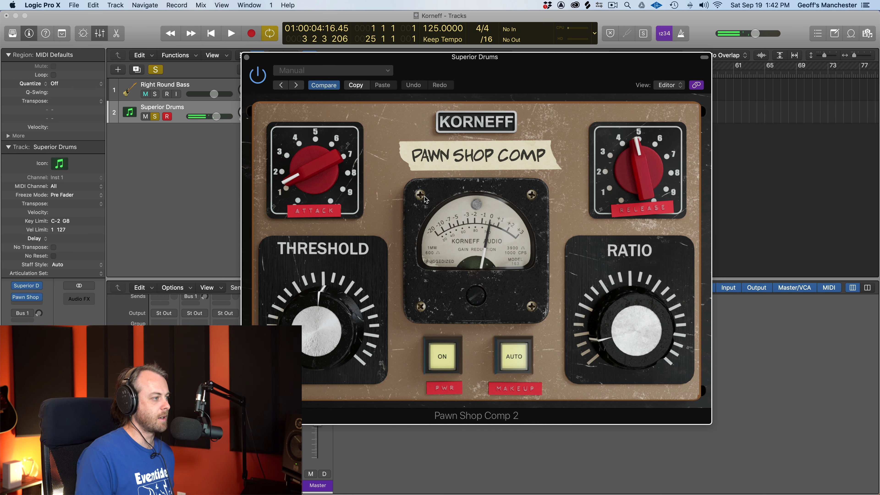
{"action": "left_click", "coordinate": [447, 152]}
{"action": "left_click", "coordinate": [368, 157]}
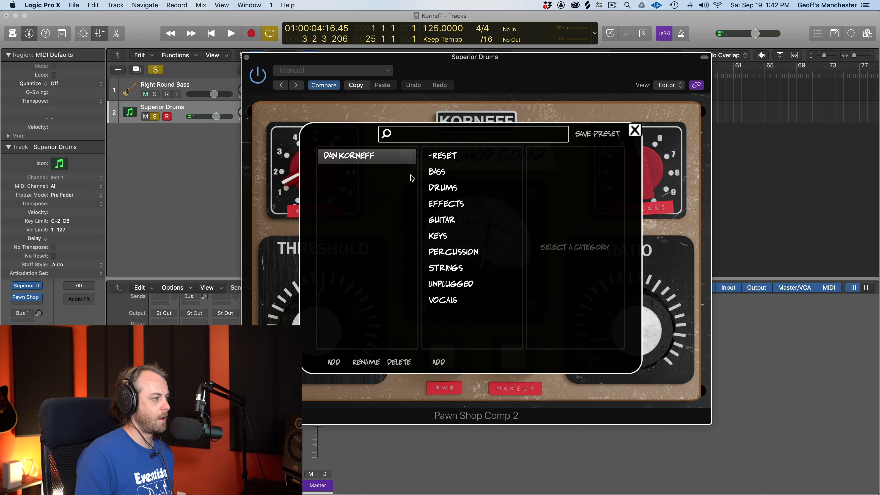
{"action": "left_click", "coordinate": [446, 189]}
{"action": "scroll", "coordinate": [562, 170], "scroll_direction": "down", "scroll_amount": 5}
{"action": "scroll", "coordinate": [568, 215], "scroll_direction": "up", "scroll_amount": 3}
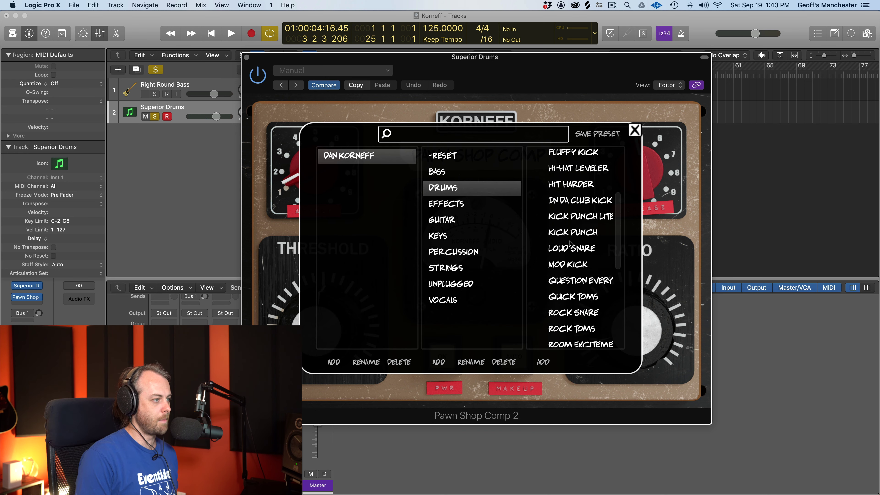
{"action": "scroll", "coordinate": [570, 244], "scroll_direction": "up", "scroll_amount": 2}
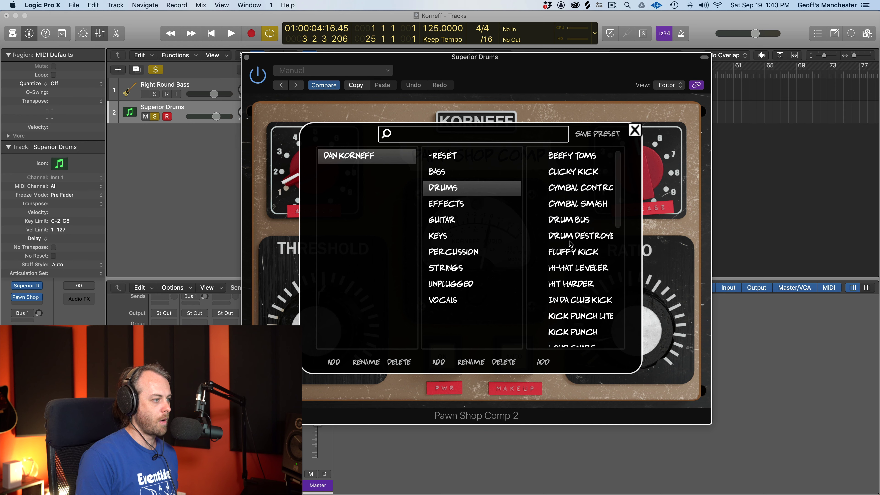
{"action": "left_click", "coordinate": [568, 220]}
Play the drums and A/B the Drum Bus preset by toggling the compressor off and on
{"action": "key", "text": "space"}
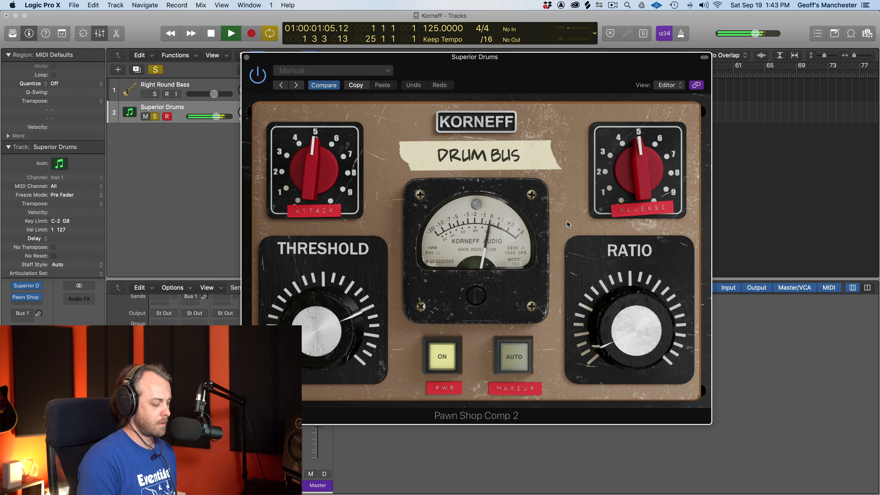
{"action": "key", "text": "XF86AudioRaiseVolume"}
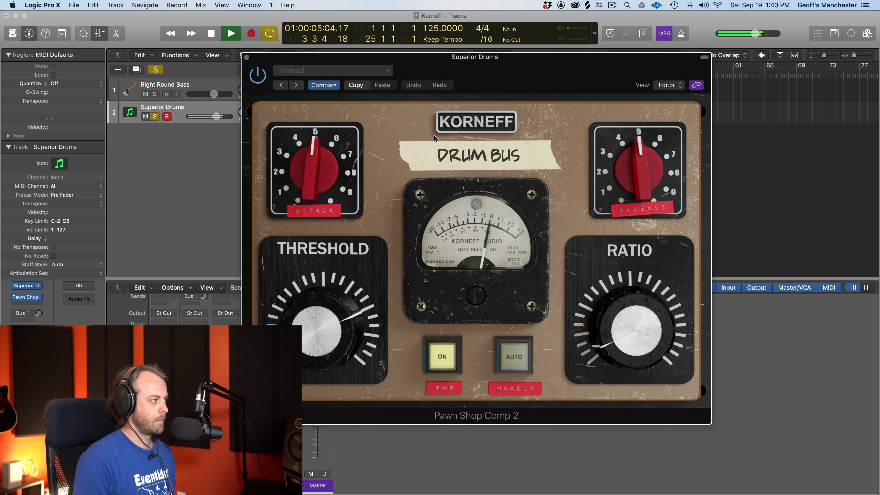
{"action": "left_click", "coordinate": [445, 358]}
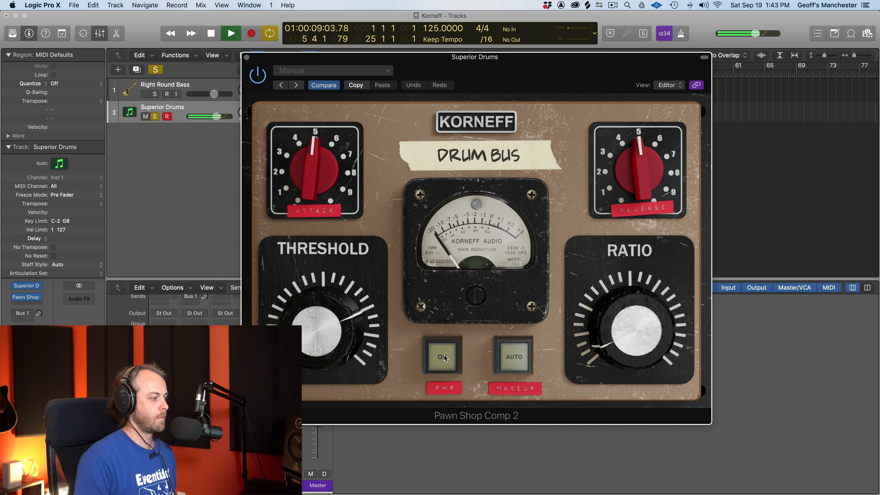
{"action": "left_click", "coordinate": [445, 357]}
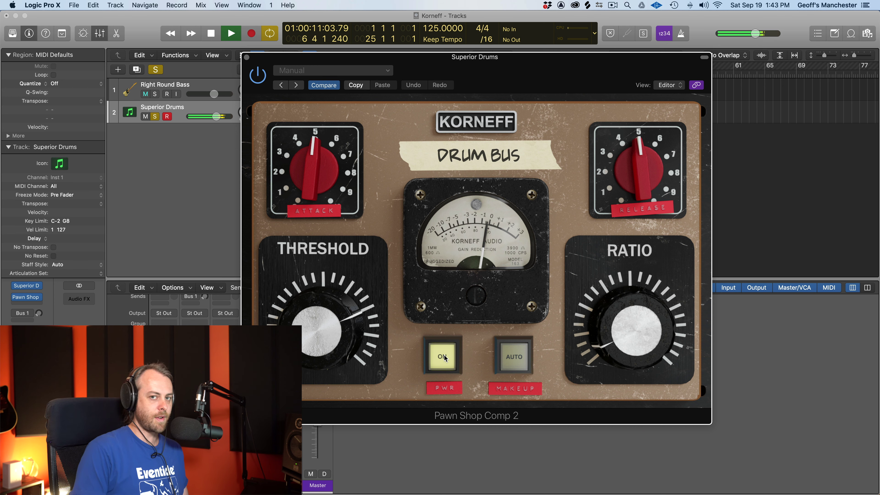
{"action": "key", "text": "space"}
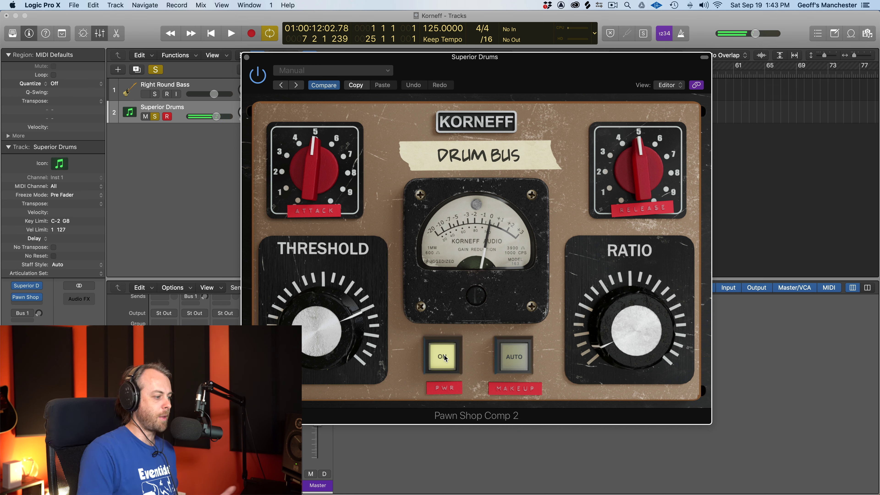
{"action": "left_click", "coordinate": [446, 358]}
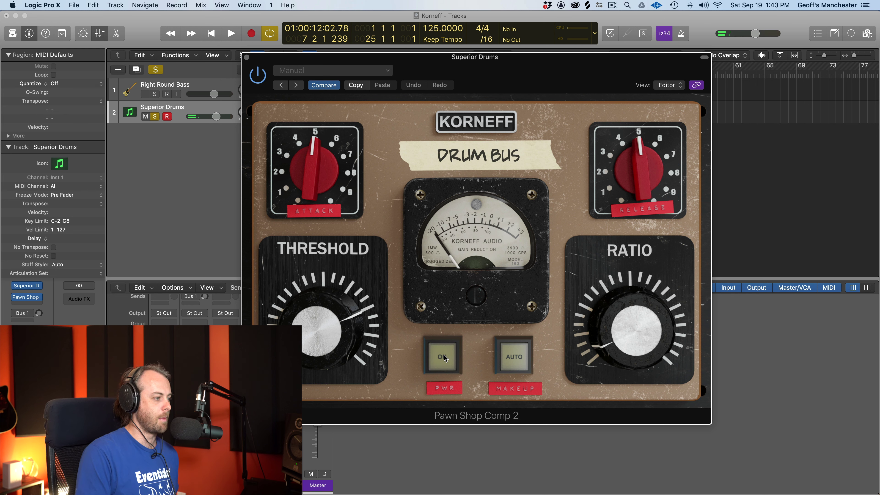
{"action": "key", "text": "space"}
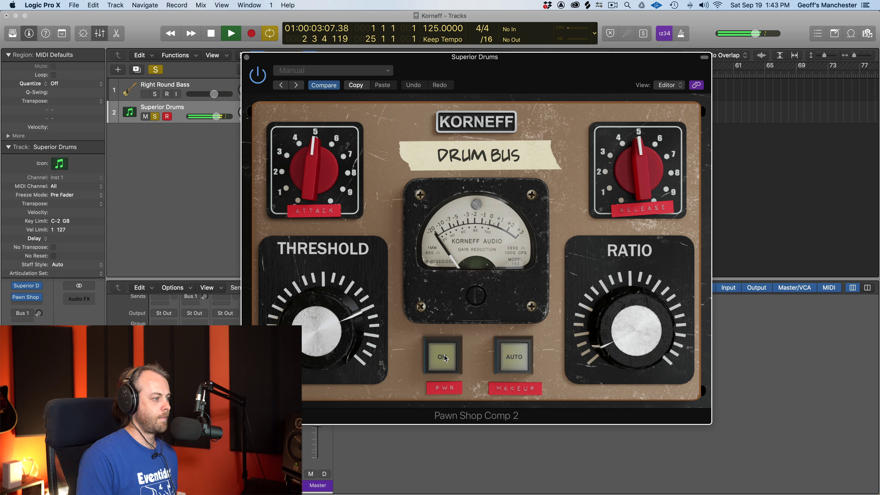
{"action": "left_click", "coordinate": [446, 358]}
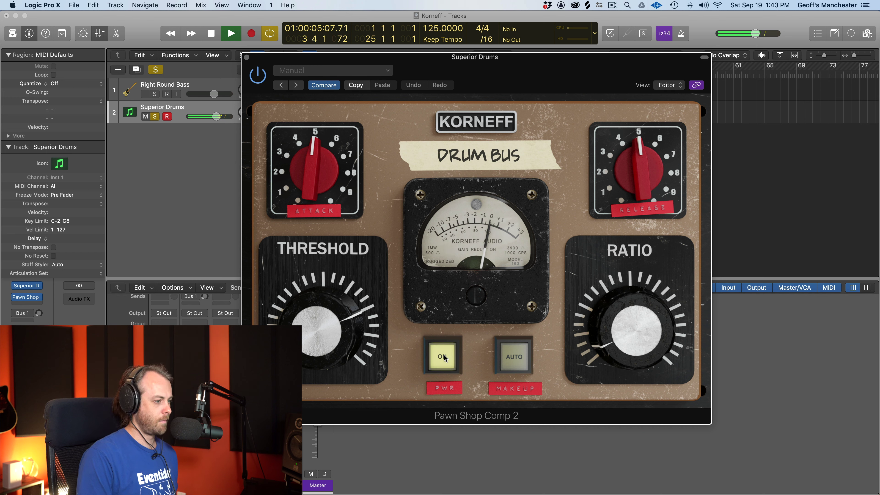
Enable AUTO makeup gain and lower Threshold to -22.3 dB, comparing bypassed sound
{"action": "left_click", "coordinate": [522, 360]}
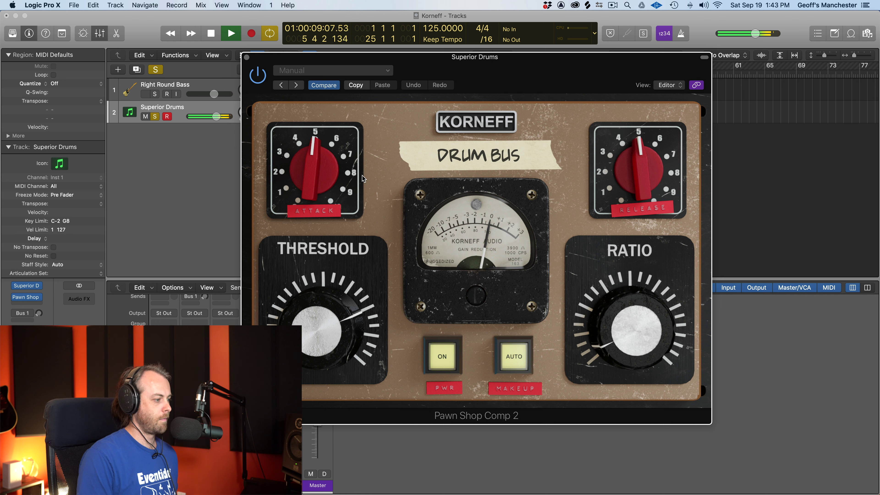
{"action": "left_click", "coordinate": [451, 356]}
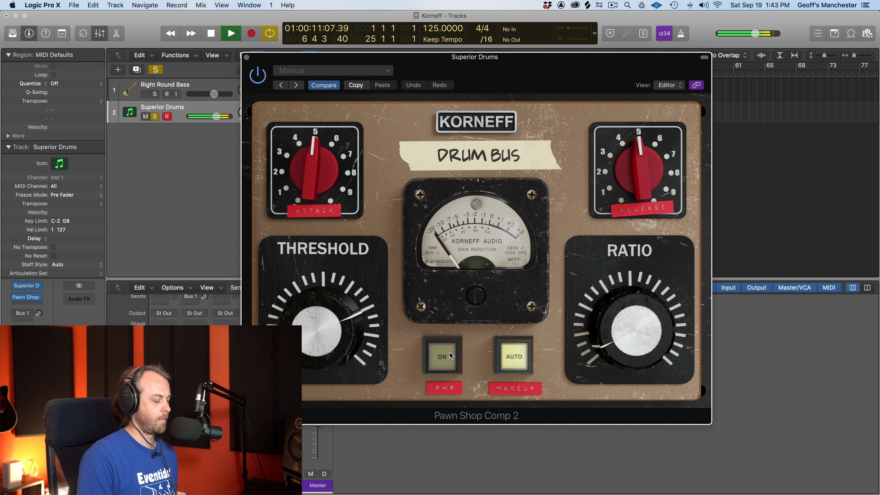
{"action": "left_click", "coordinate": [451, 356]}
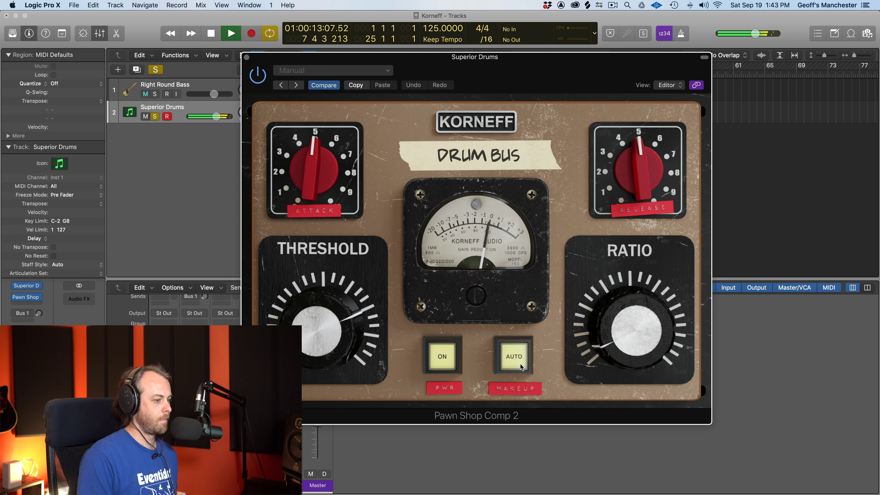
{"action": "left_click_drag", "start_coordinate": [312, 332], "coordinate": [318, 355]}
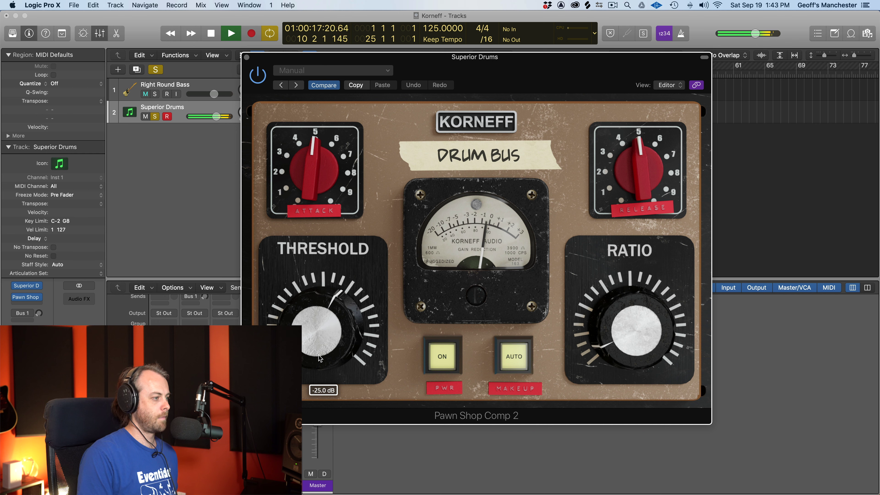
{"action": "left_click", "coordinate": [446, 358]}
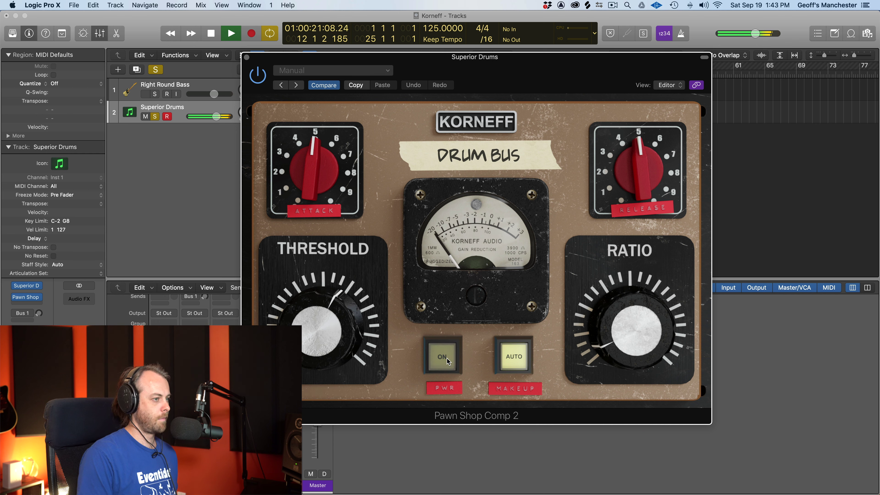
{"action": "left_click", "coordinate": [446, 358]}
Lengthen Release and set Attack to 36.3 ms, then stop playback
{"action": "mouse_move", "coordinate": [626, 181]}
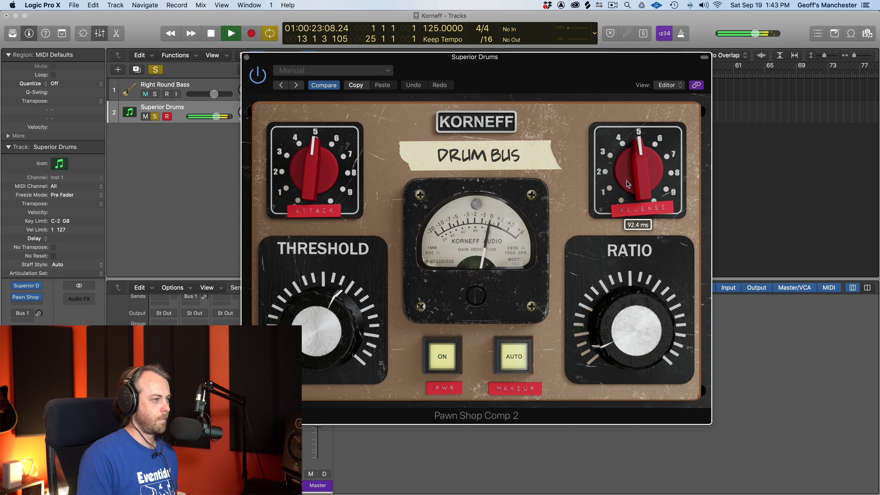
{"action": "left_click_drag", "start_coordinate": [626, 181], "coordinate": [624, 173]}
{"action": "left_click_drag", "start_coordinate": [302, 177], "coordinate": [302, 191]}
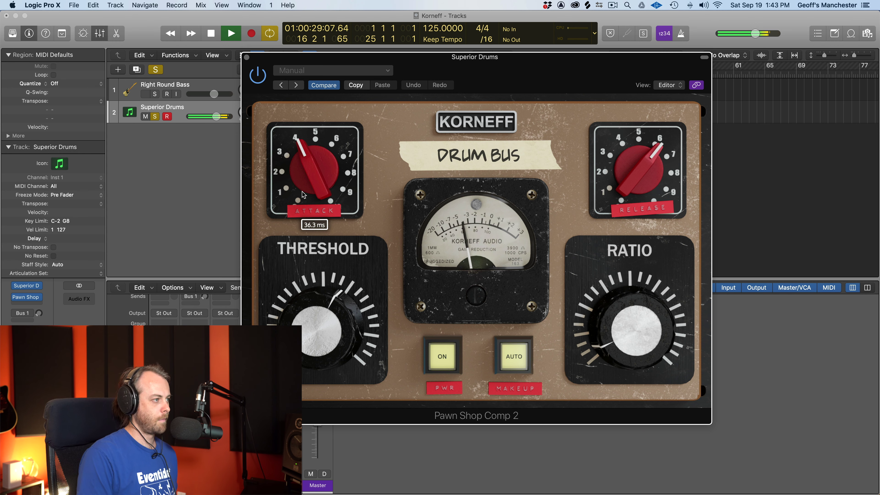
{"action": "left_click", "coordinate": [467, 126]}
{"action": "left_click", "coordinate": [467, 126]}
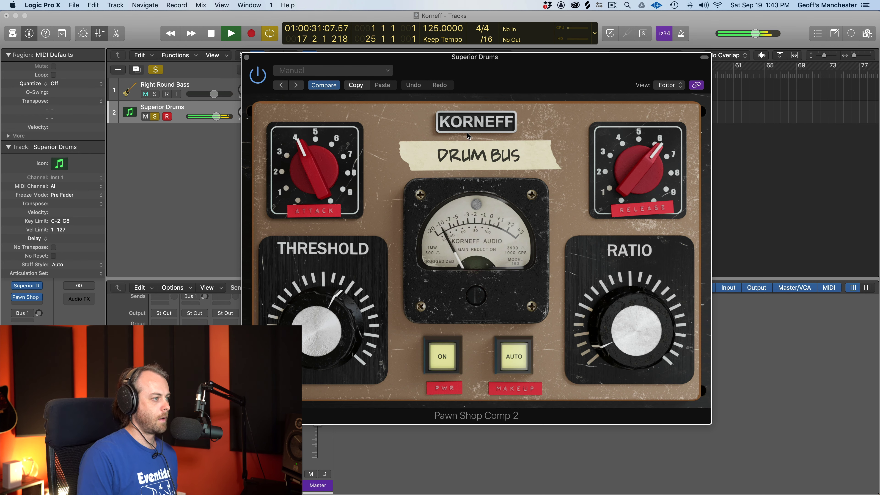
{"action": "key", "text": "space"}
{"action": "left_click", "coordinate": [471, 155]}
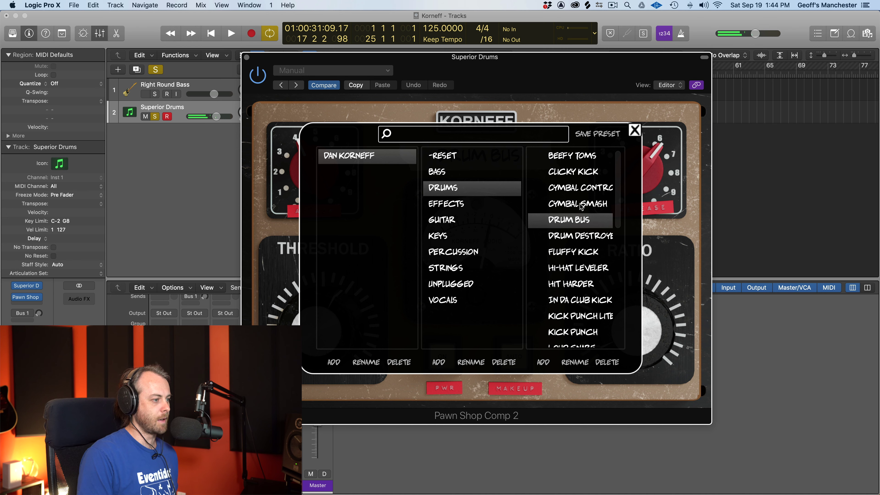
Close the drums plug-in, unsolo the drums, then solo and select Right Round Bass
{"action": "left_click", "coordinate": [635, 130]}
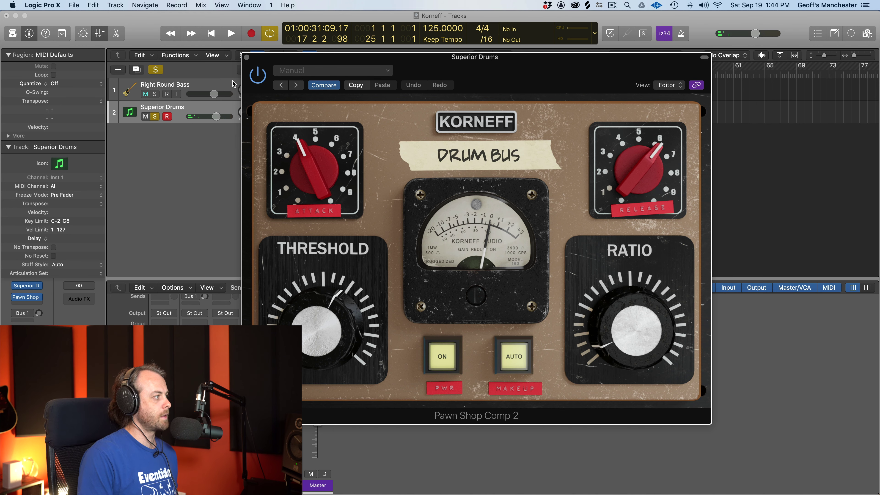
{"action": "left_click", "coordinate": [246, 57]}
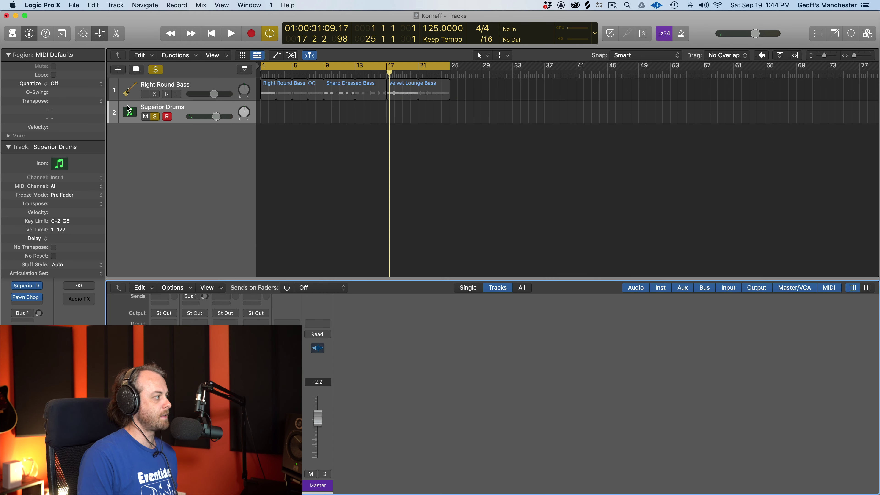
{"action": "left_click", "coordinate": [155, 117]}
{"action": "left_click", "coordinate": [155, 94]}
{"action": "left_click", "coordinate": [155, 94]}
{"action": "left_click", "coordinate": [155, 94]}
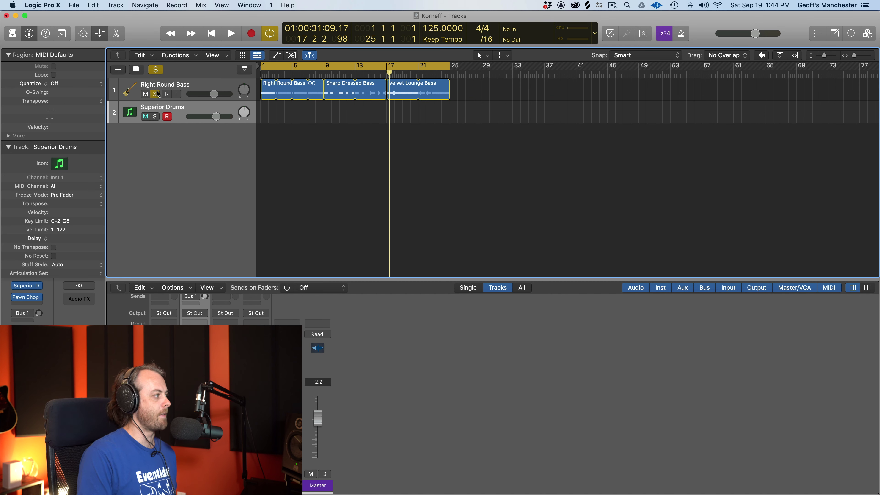
{"action": "left_click", "coordinate": [149, 86]}
Insert a stereo Pawn Shop Comp 2 on the bass track's Audio FX slot
{"action": "left_click", "coordinate": [26, 306]}
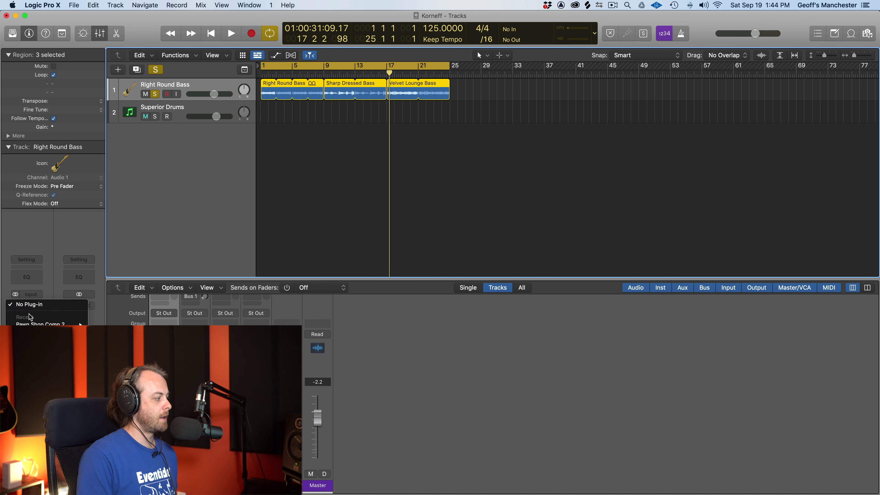
{"action": "mouse_move", "coordinate": [31, 323]}
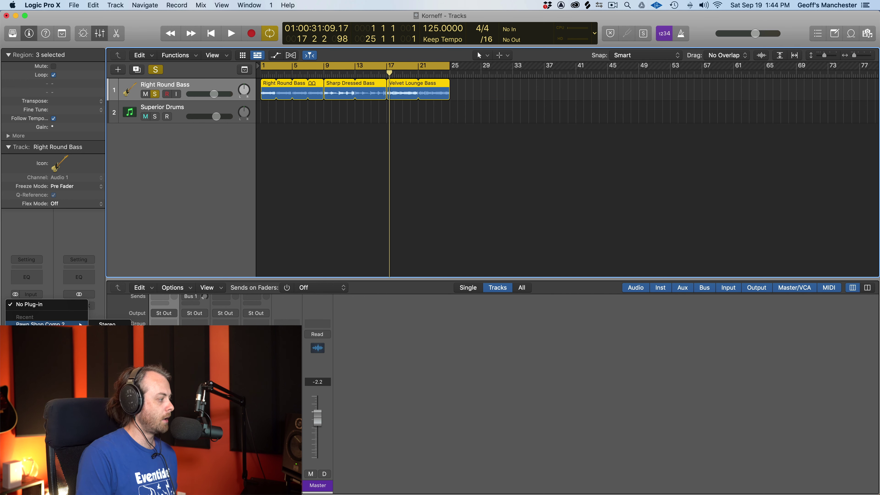
{"action": "left_click", "coordinate": [107, 324]}
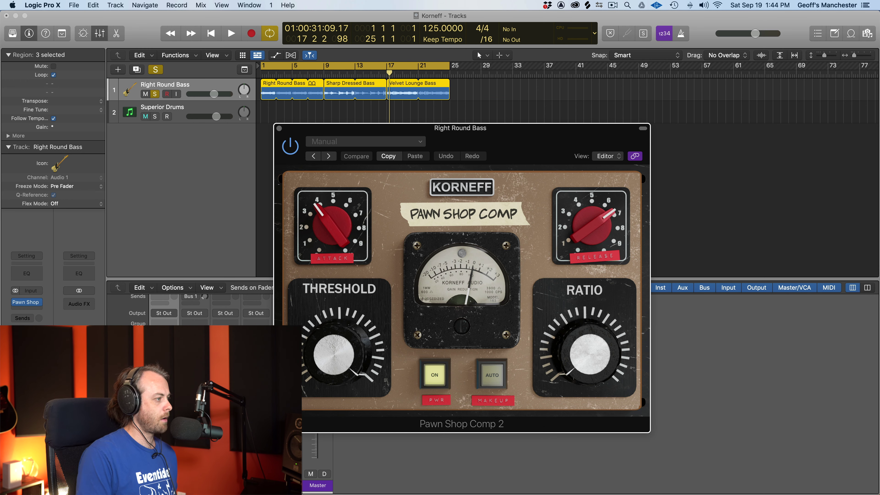
Play from bar 1 and load the Bass > Agro Bass factory preset on the bass compressor
{"action": "key", "text": "Return"}
{"action": "key", "text": "space"}
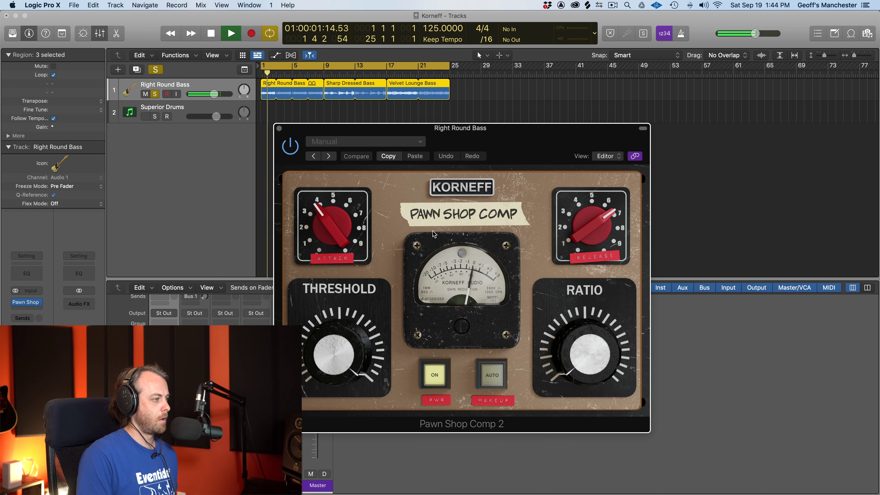
{"action": "left_click", "coordinate": [473, 188]}
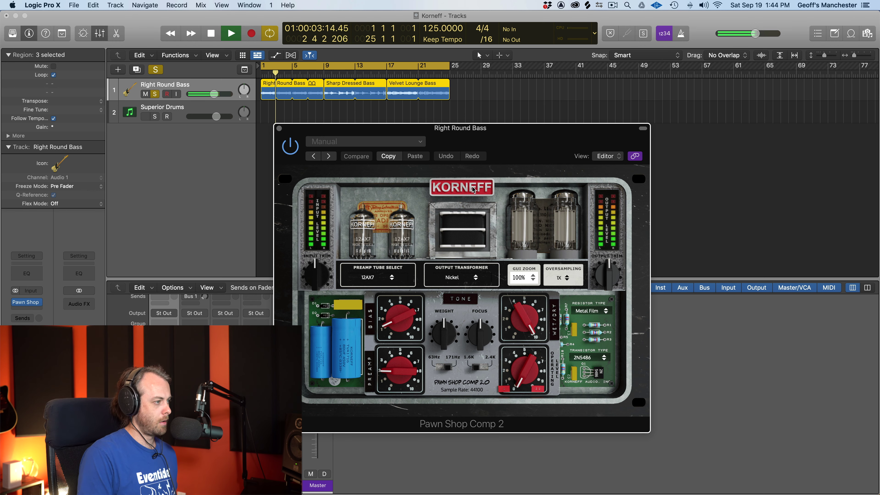
{"action": "left_click", "coordinate": [461, 190]}
{"action": "left_click", "coordinate": [453, 225]}
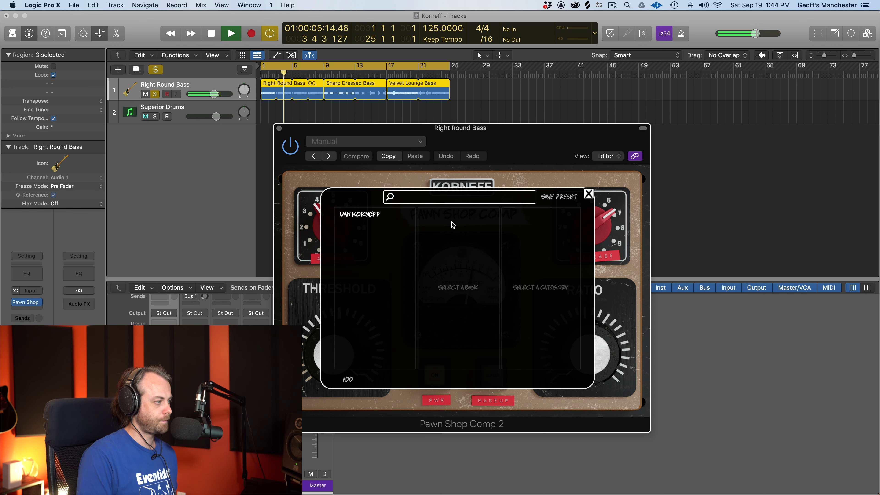
{"action": "left_click", "coordinate": [359, 216]}
{"action": "left_click", "coordinate": [432, 228]}
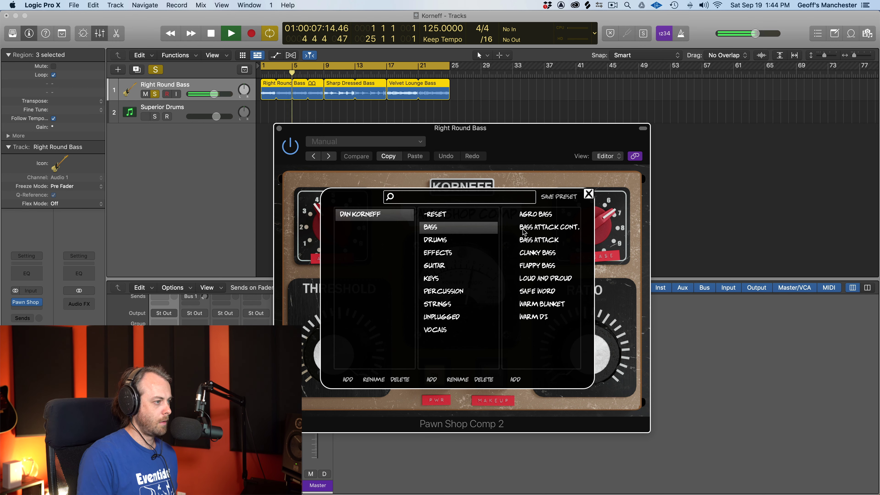
{"action": "left_click", "coordinate": [528, 214]}
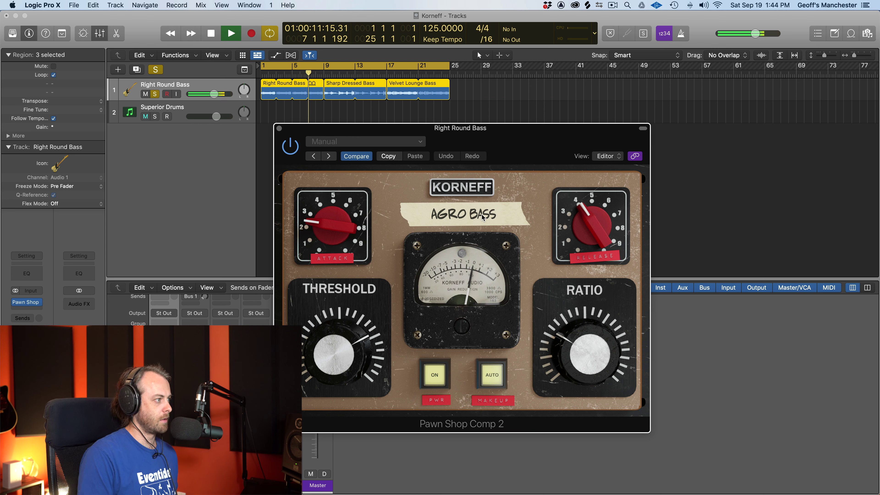
Compare Agro Bass with the compressor switched off and on, leaving it enabled
{"action": "left_click", "coordinate": [435, 375]}
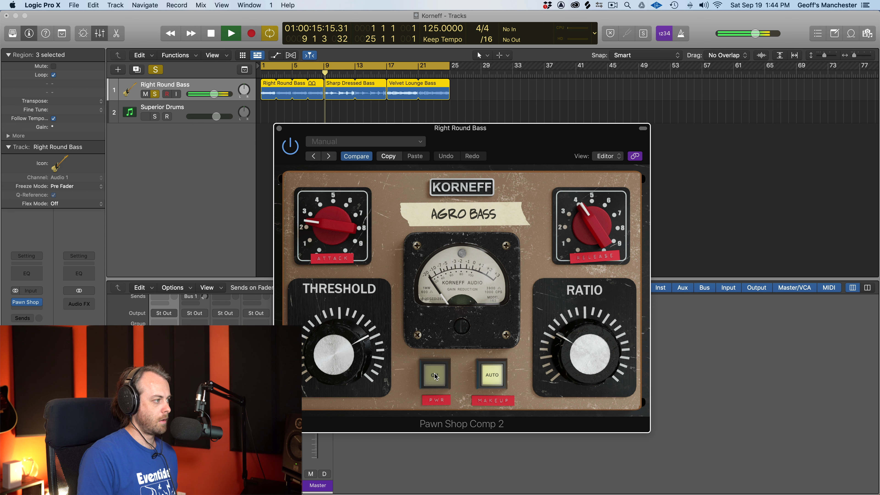
{"action": "left_click", "coordinate": [435, 375]}
{"action": "key", "text": "space"}
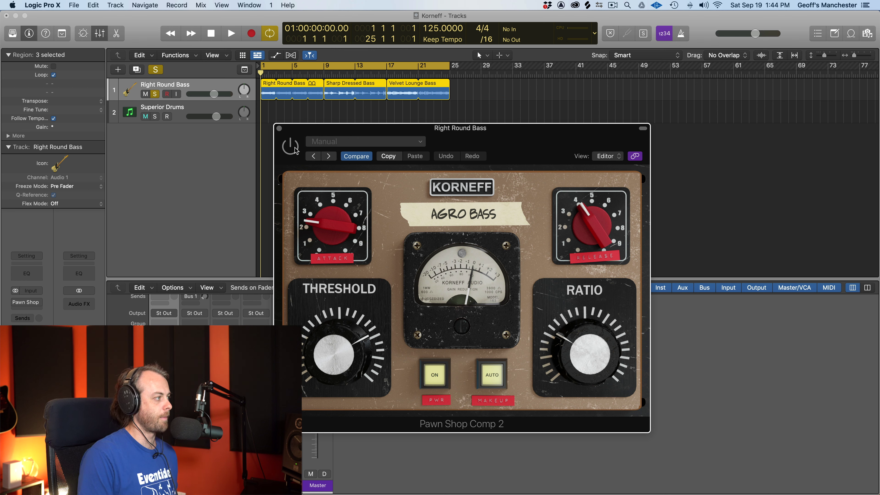
{"action": "key", "text": "space"}
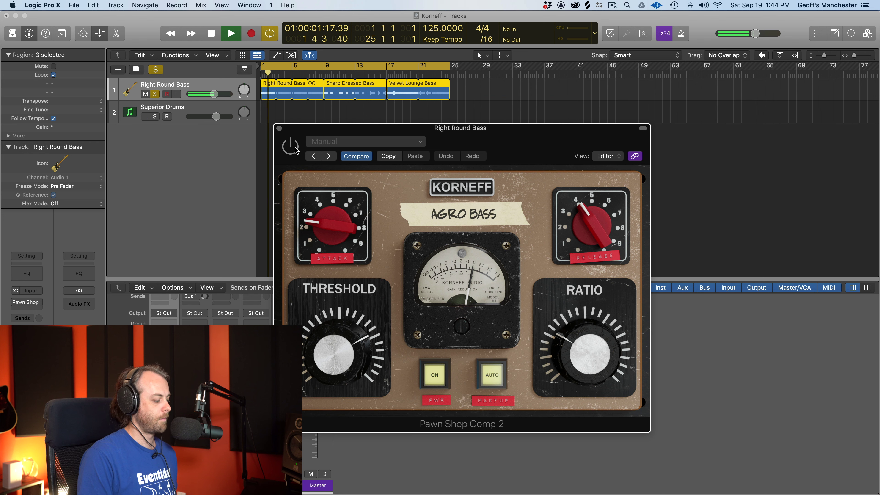
{"action": "left_click", "coordinate": [296, 149]}
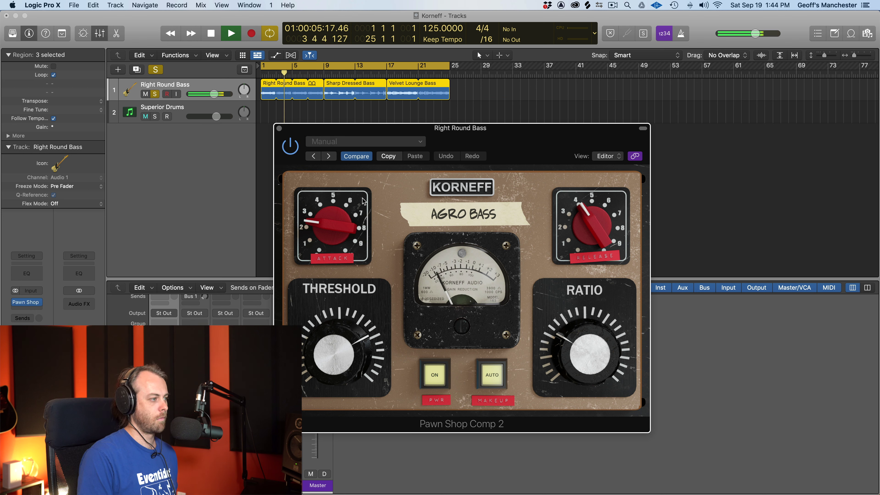
Lower the bass compressor's Output Trim to -5.9 dB on the back panel
{"action": "left_click", "coordinate": [462, 187]}
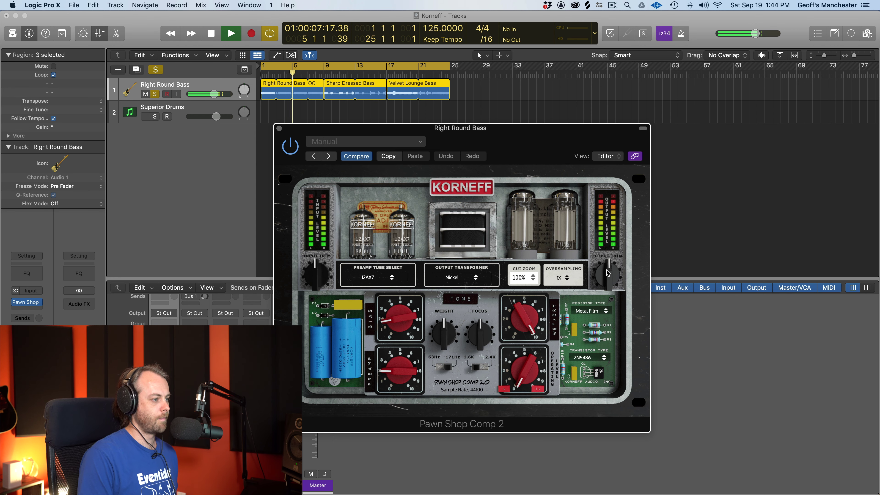
{"action": "left_click_drag", "start_coordinate": [608, 272], "coordinate": [602, 284]}
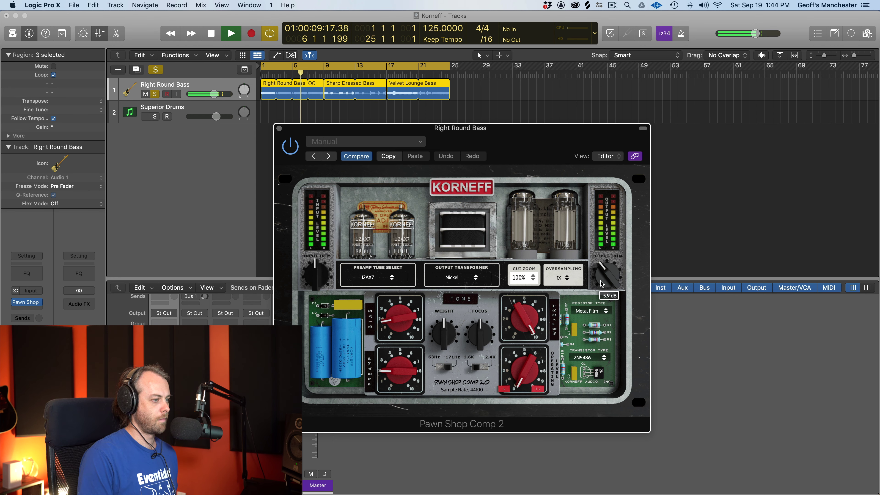
{"action": "left_click", "coordinate": [465, 188]}
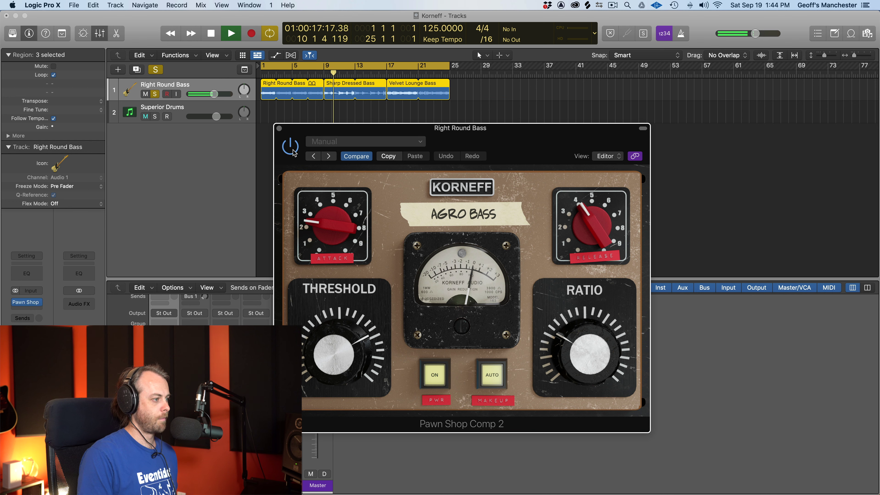
{"action": "left_click", "coordinate": [476, 215]}
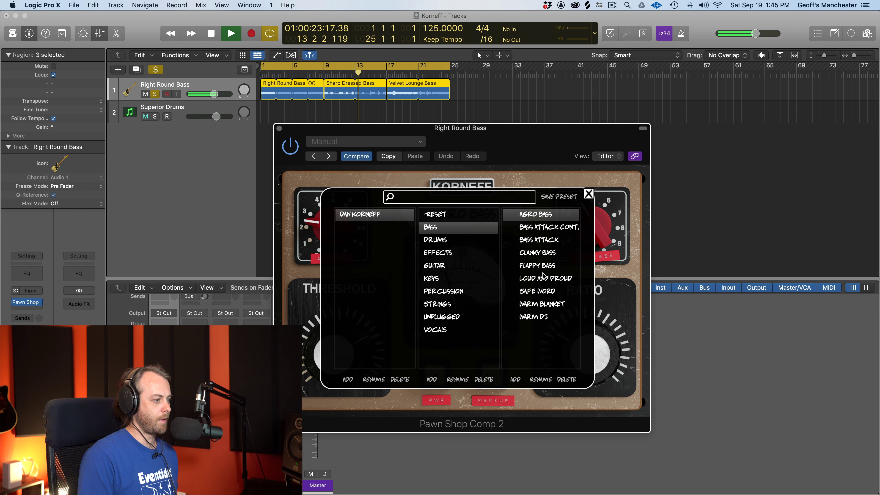
Load the Loud and Proud preset on the bass compressor and compare it against bypass
{"action": "left_click", "coordinate": [550, 281]}
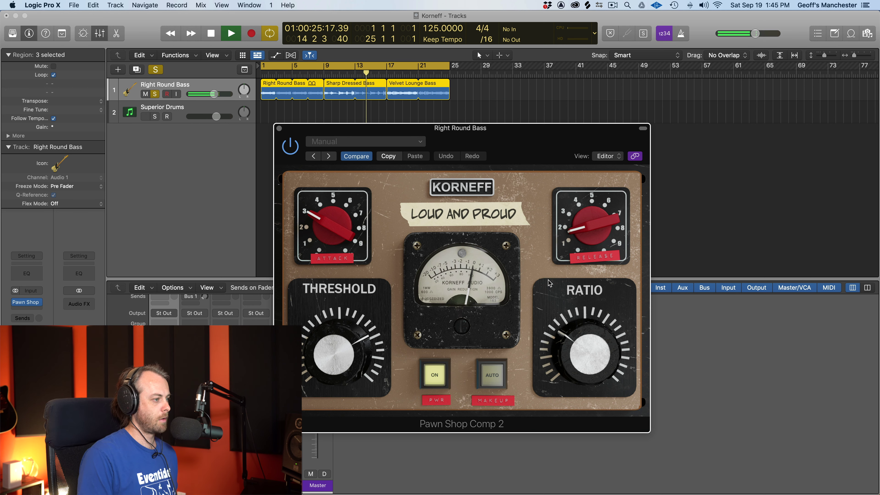
{"action": "key", "text": "Return"}
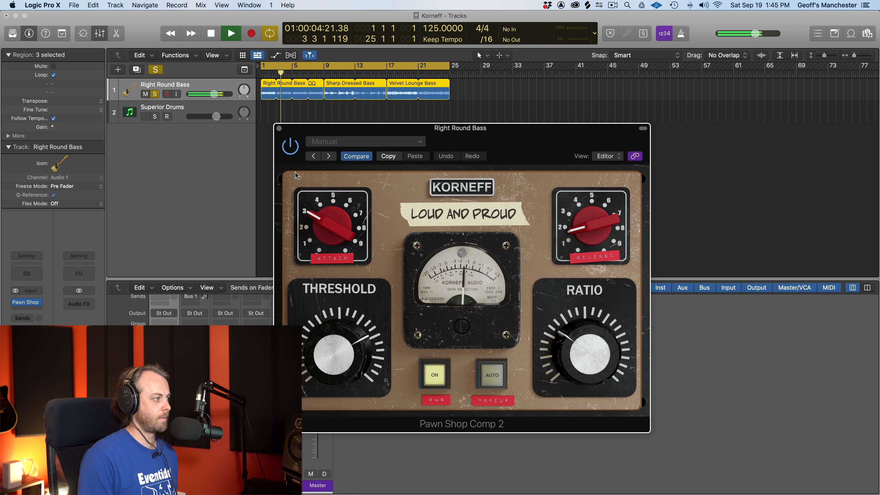
{"action": "left_click", "coordinate": [286, 150]}
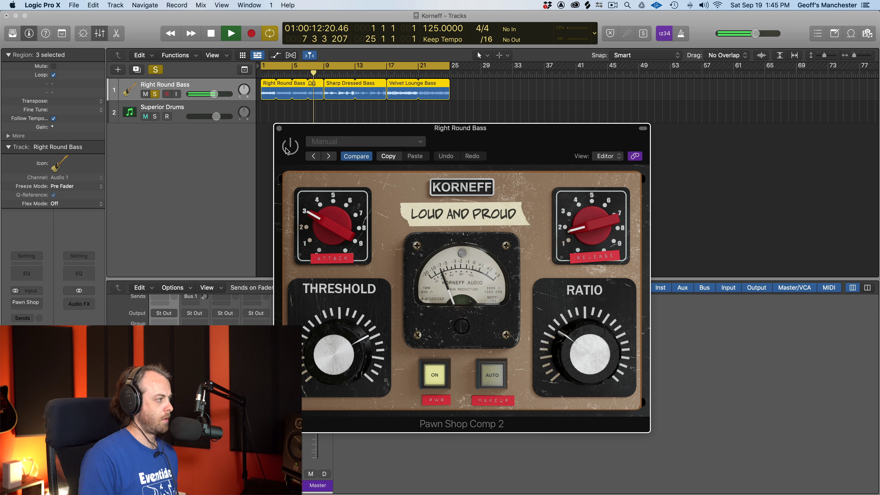
{"action": "left_click", "coordinate": [287, 150]}
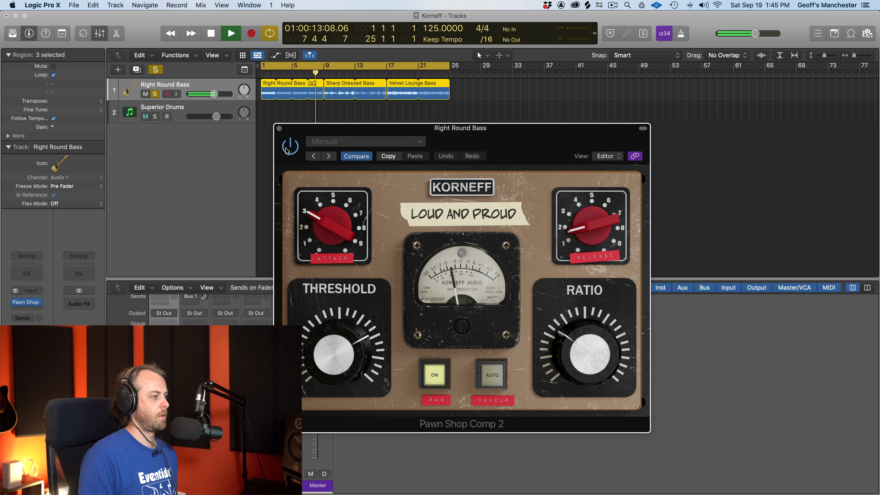
Switch the bass compressor to the Safe Word preset and replay from the start
{"action": "left_click", "coordinate": [479, 221]}
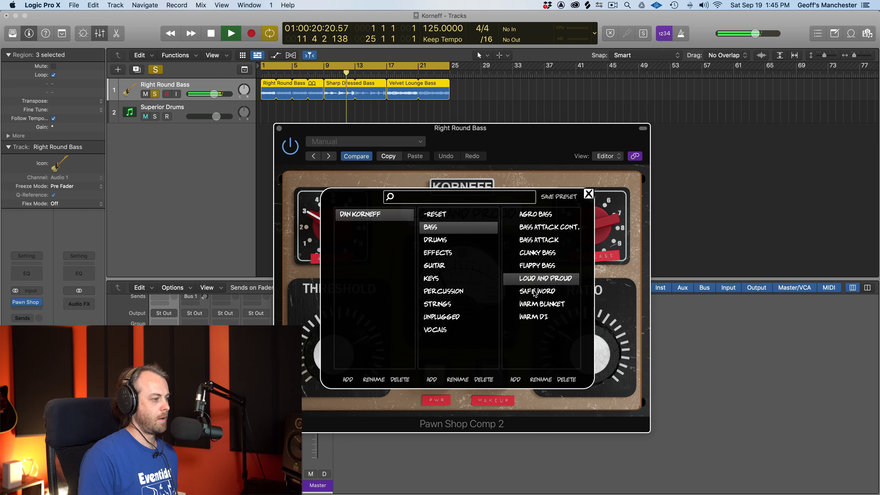
{"action": "key", "text": "space"}
{"action": "left_click", "coordinate": [536, 292]}
{"action": "left_click", "coordinate": [435, 188]}
{"action": "key", "text": "Return"}
{"action": "key", "text": "space"}
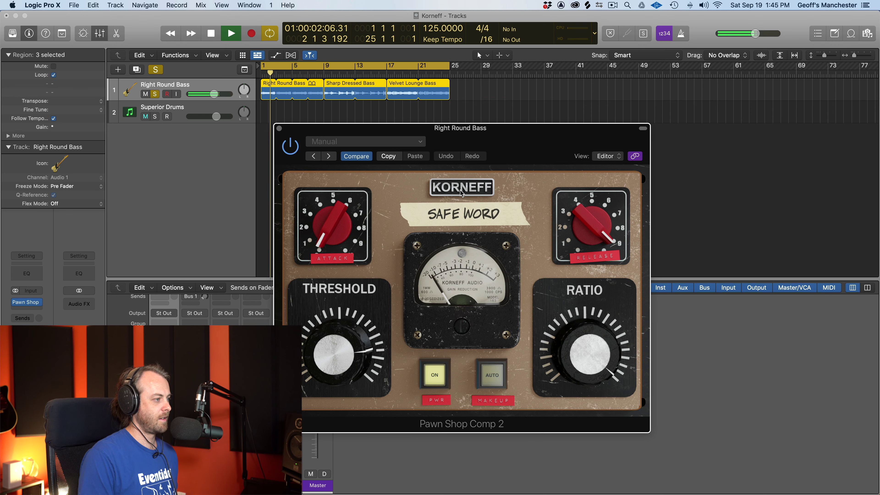
Return to the Agro Bass preset and compare it with the compressor bypassed
{"action": "left_click", "coordinate": [468, 216]}
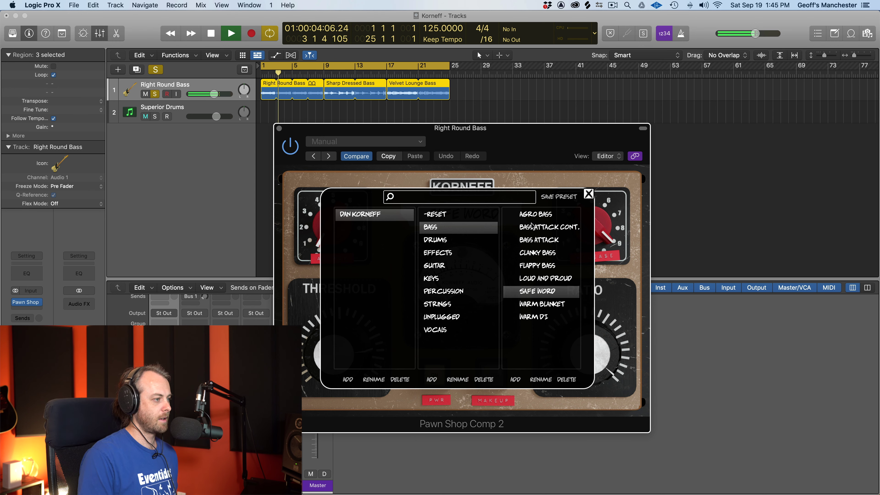
{"action": "left_click", "coordinate": [535, 216]}
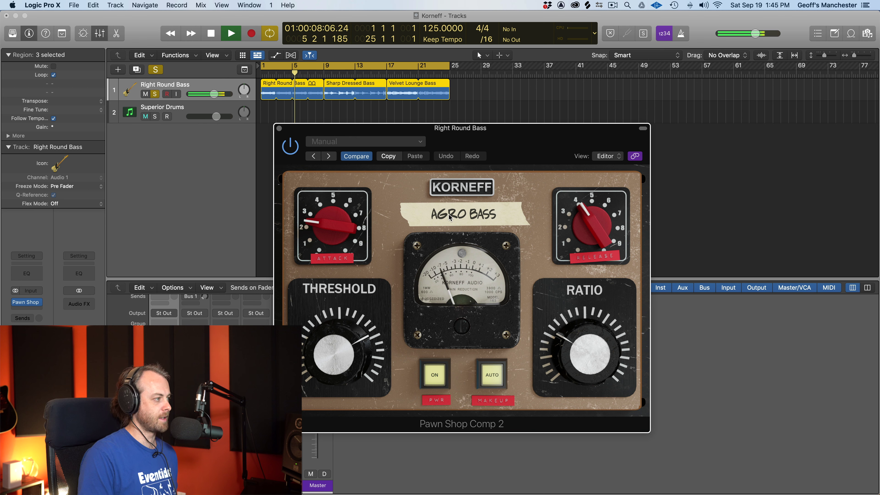
{"action": "left_click", "coordinate": [287, 145]}
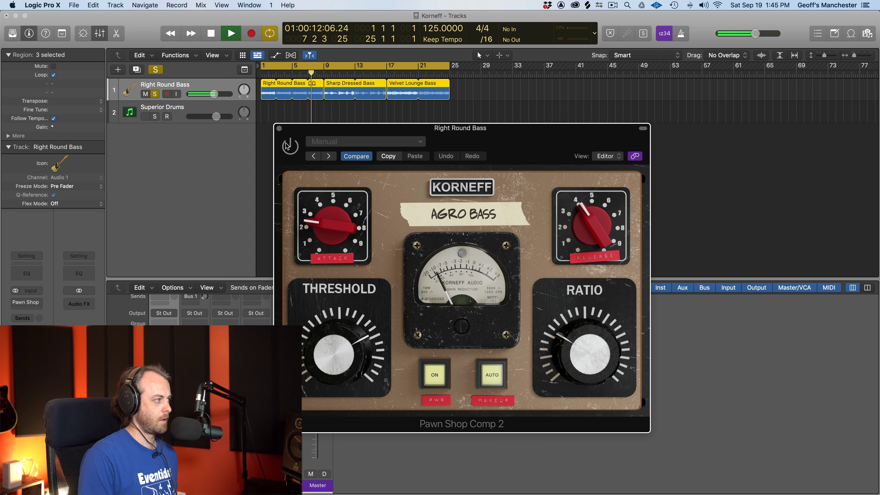
{"action": "left_click", "coordinate": [286, 145]}
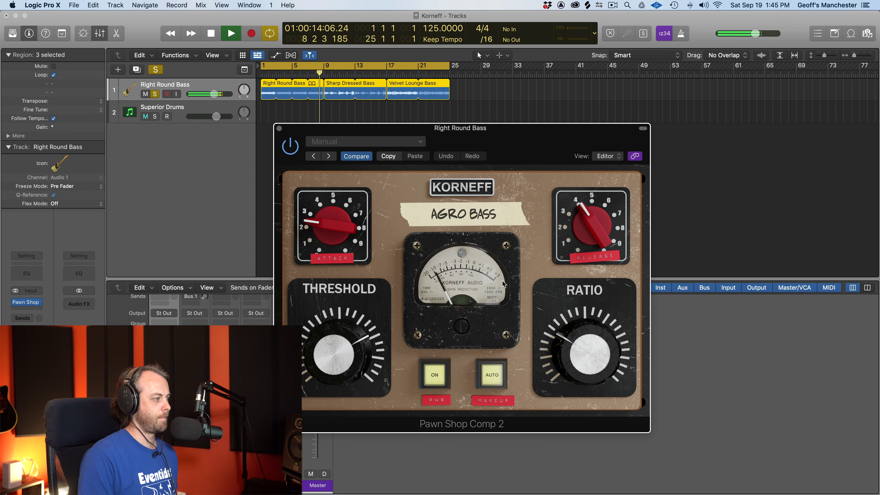
{"action": "left_click", "coordinate": [452, 217]}
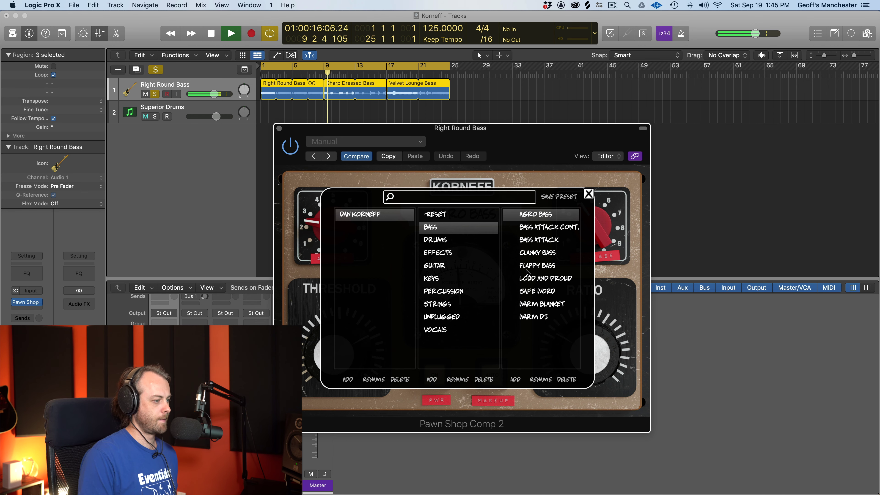
Load Clanky Bass on the bass Pawn Shop Comp 2, replay from bar 1, and compare with bypass
{"action": "key", "text": "space"}
{"action": "left_click", "coordinate": [530, 256]}
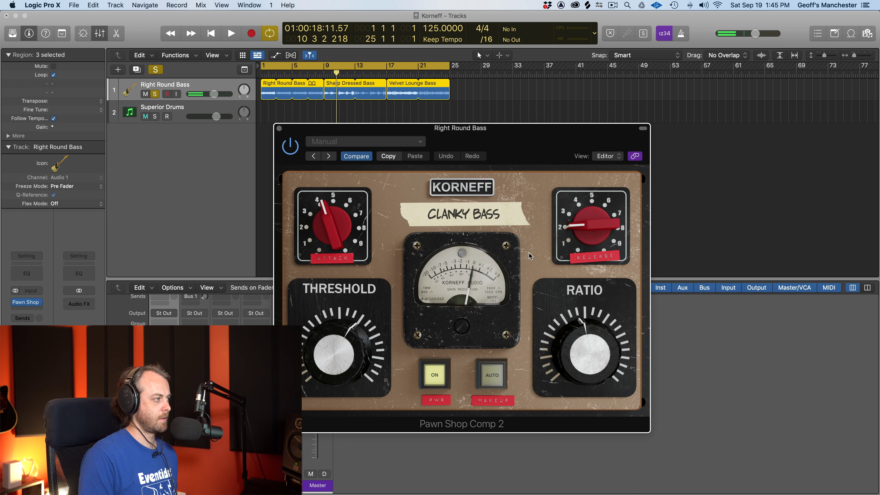
{"action": "key", "text": "space"}
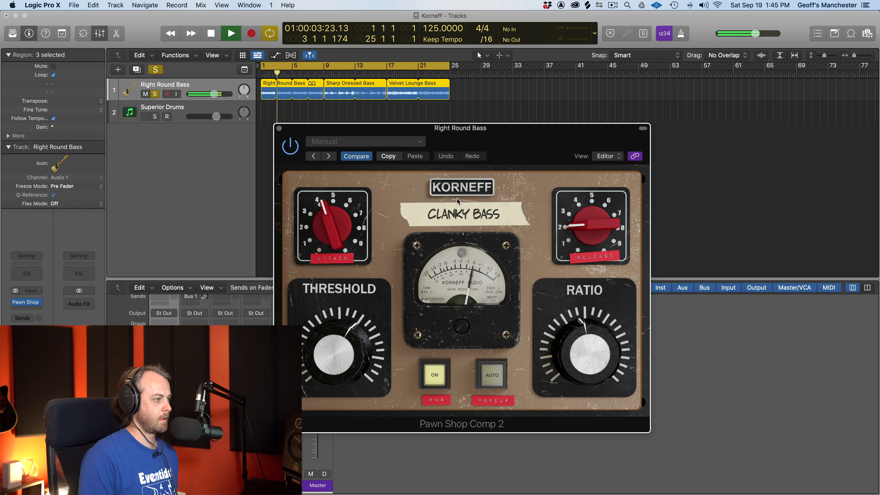
{"action": "key", "text": "space"}
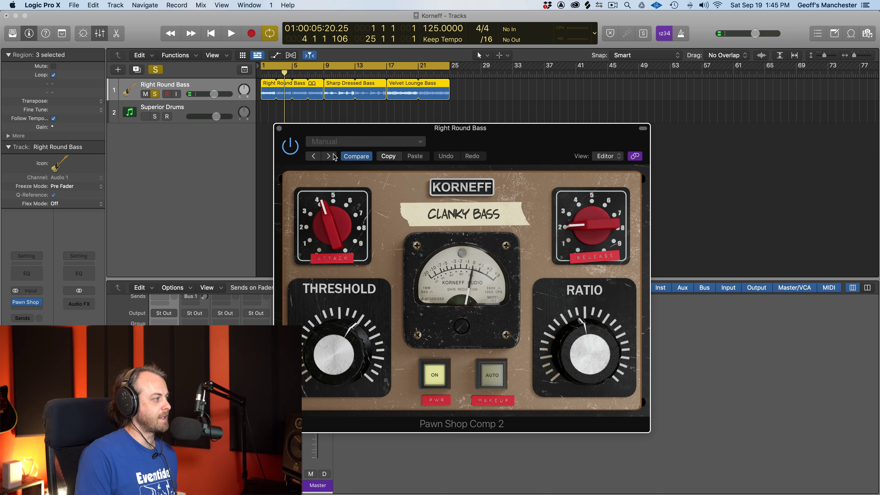
{"action": "key", "text": "space"}
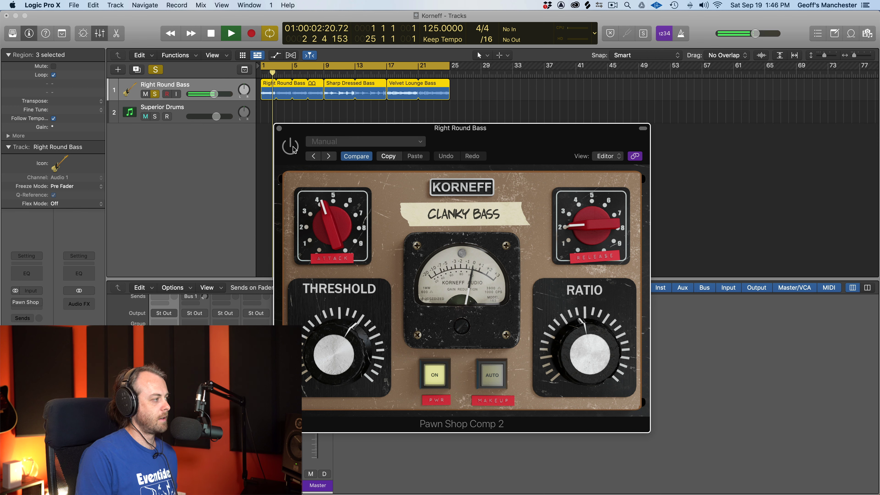
{"action": "left_click", "coordinate": [293, 149]}
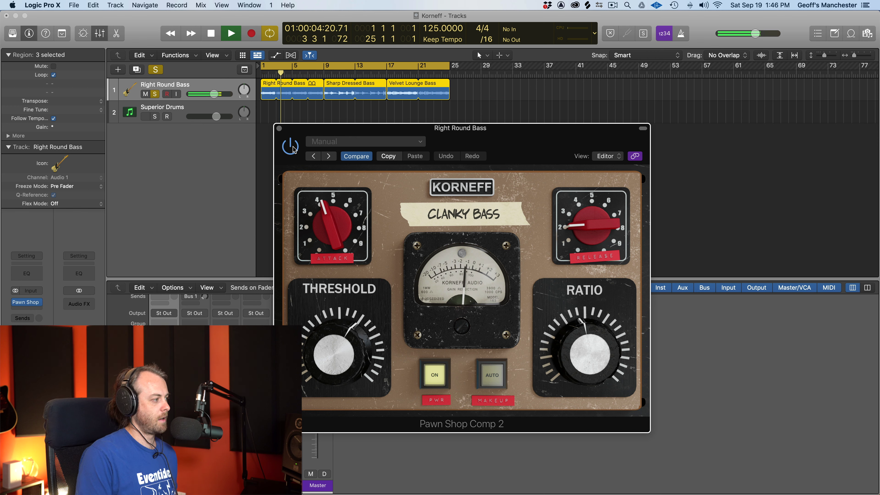